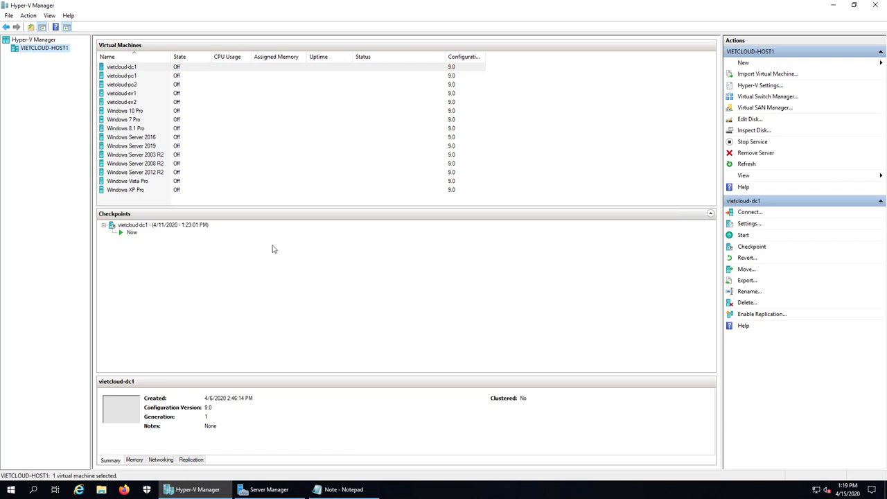
Revert vietcloud-sv1 and vietcloud-pc2 to their checkpoints.
click(129, 96)
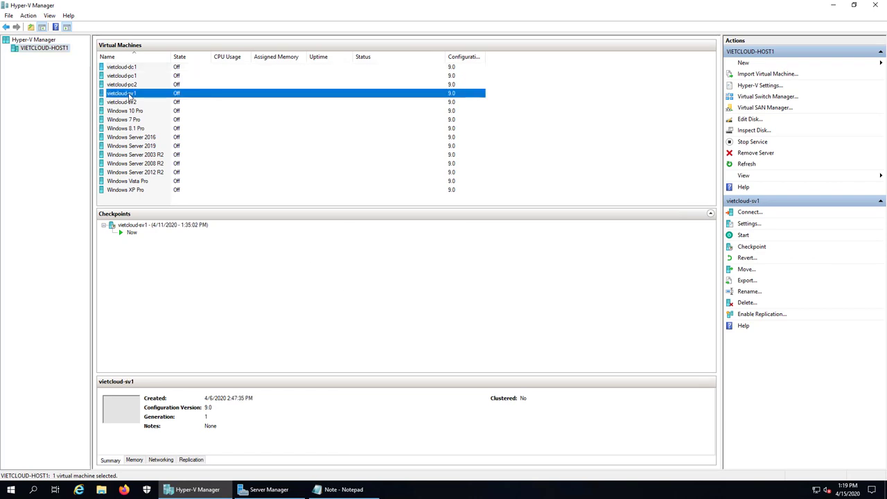
right_click(129, 96)
click(167, 150)
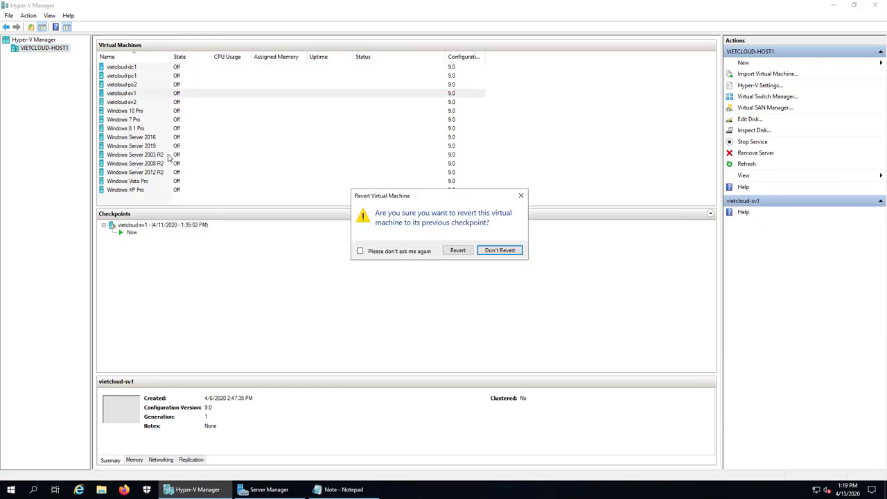
click(460, 252)
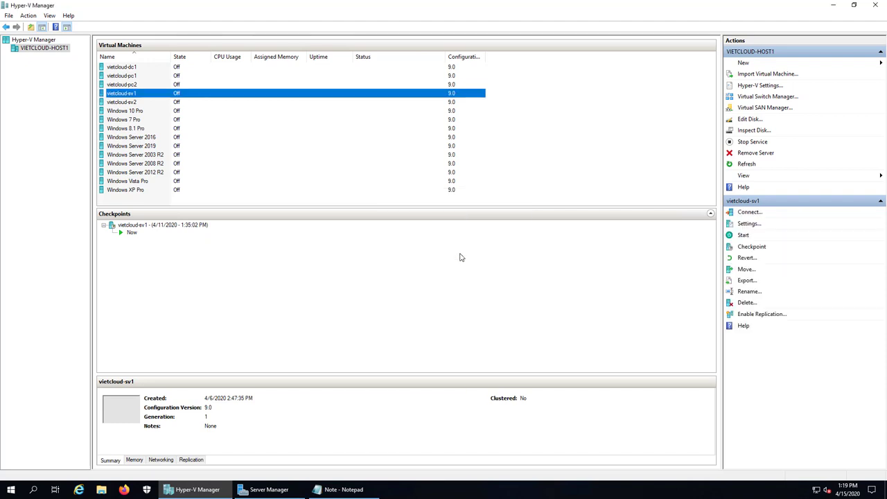
right_click(129, 85)
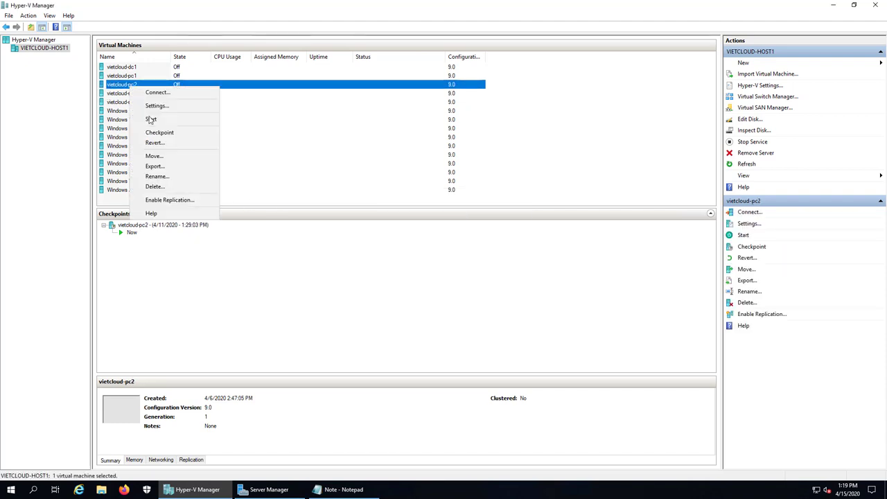
click(307, 184)
click(463, 254)
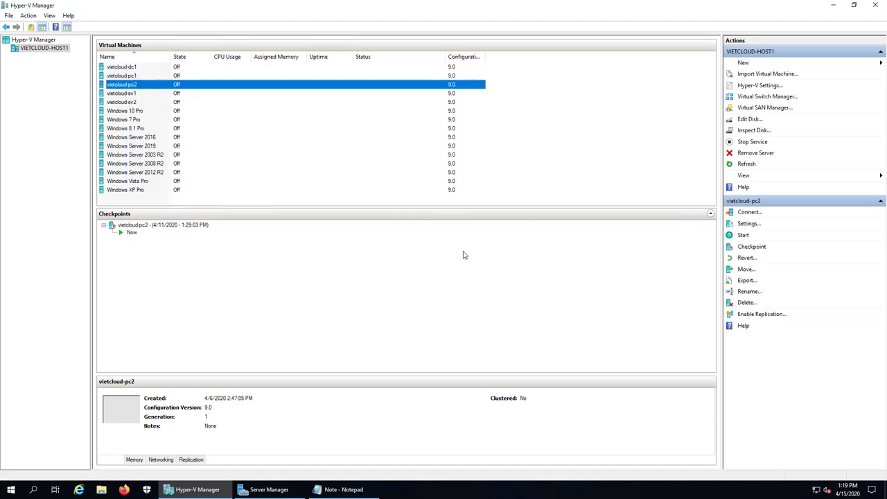
Start vietcloud-sv1 and vietcloud-pc2, then select vietcloud-sv1 to connect to it.
click(131, 95)
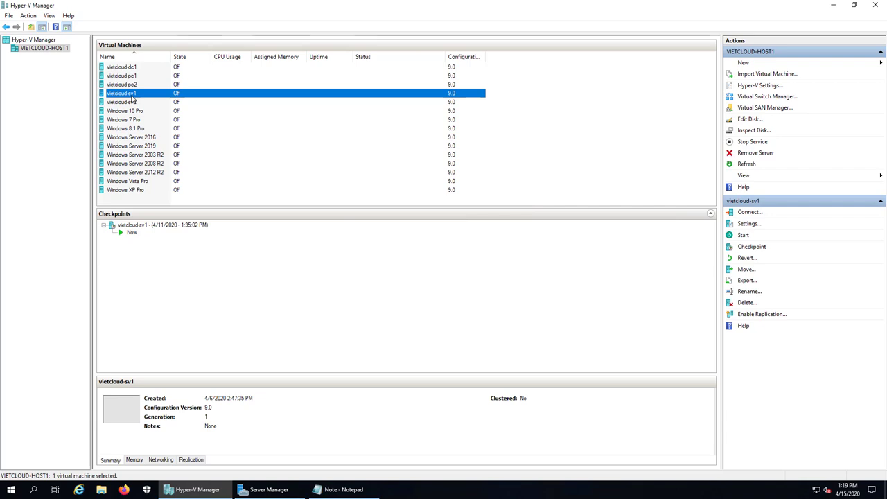
right_click(131, 95)
click(161, 130)
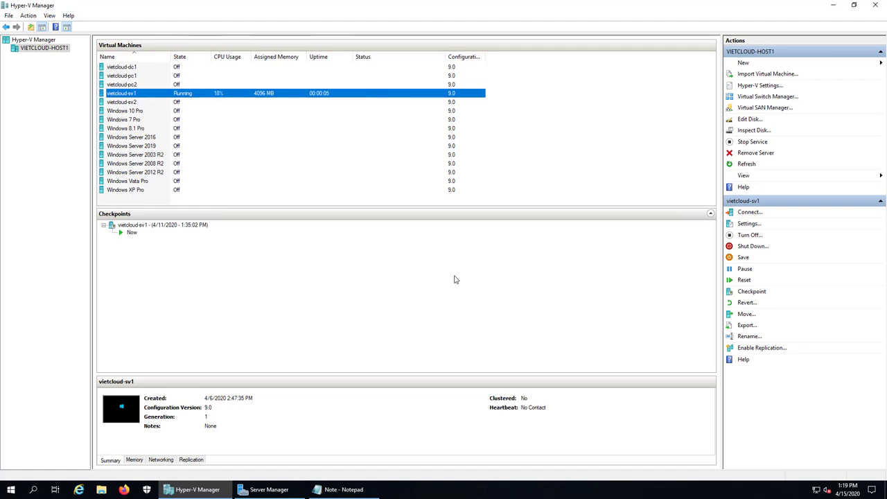
click(131, 84)
right_click(130, 84)
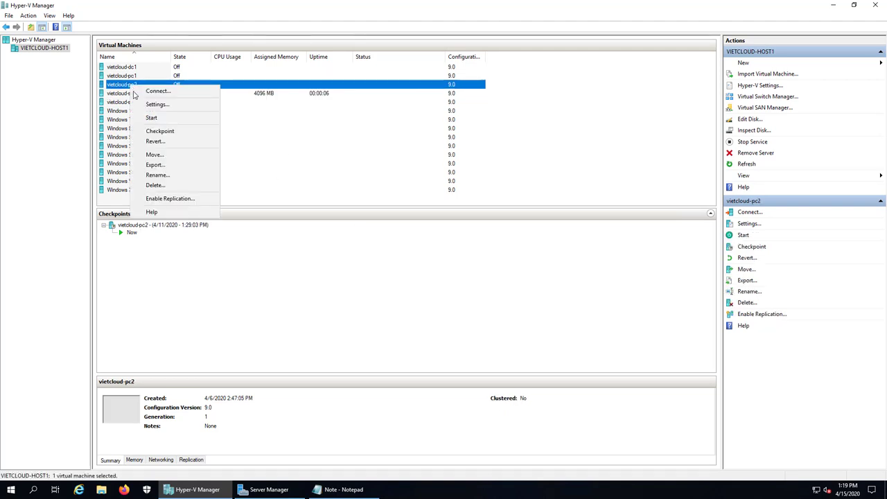
click(158, 119)
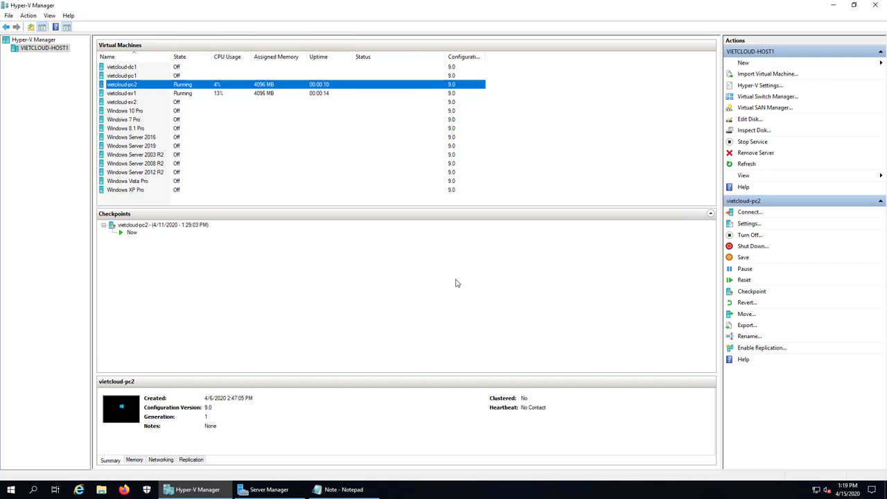
click(171, 96)
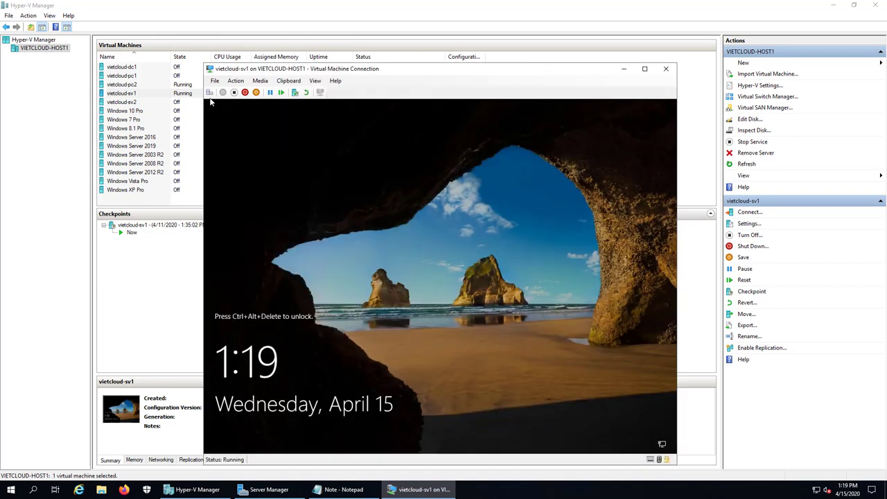
Sign in to vietcloud-sv1 as Administrator with the account password.
click(395, 272)
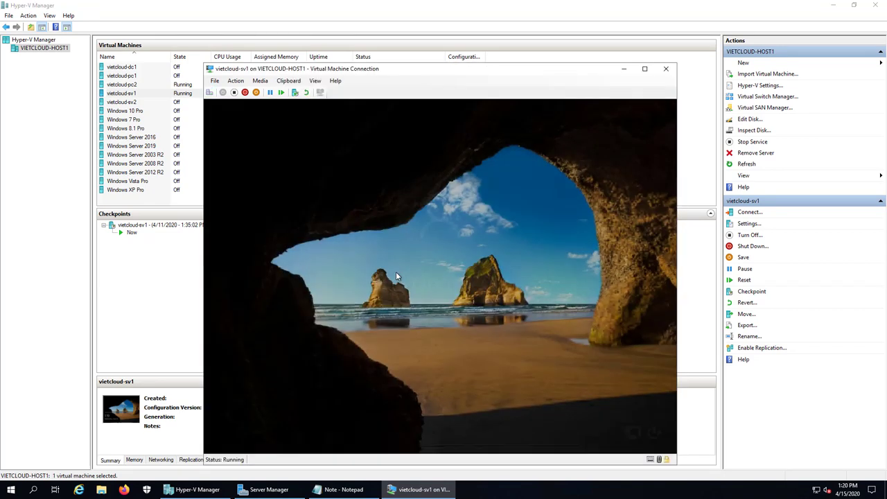
text(***********)
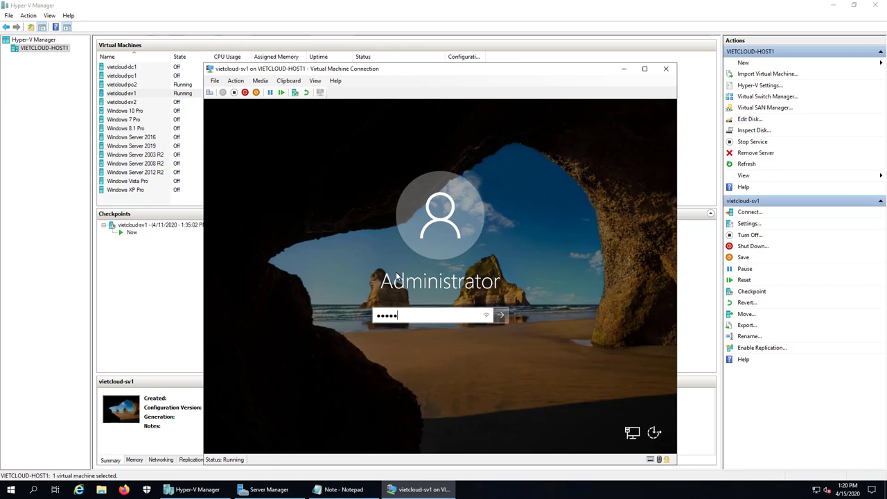
key(Return)
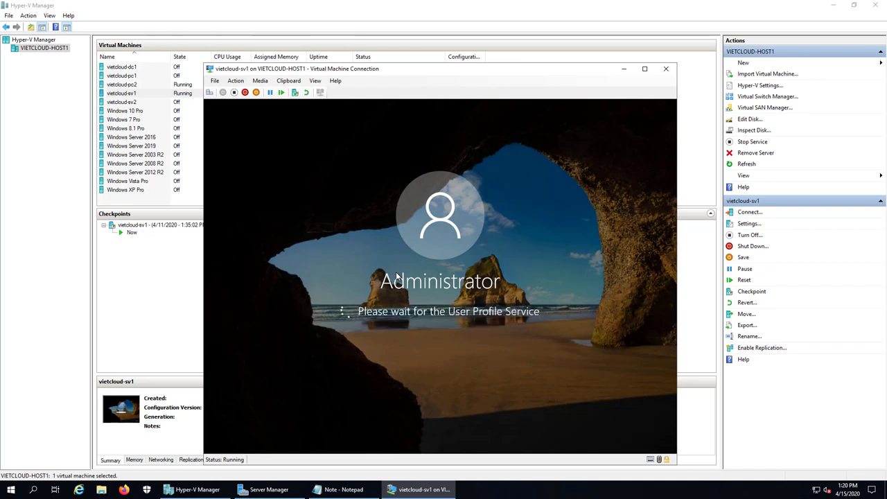
Minimize sv1's console and sign in to vietcloud-pc2 as Administrator.
click(622, 69)
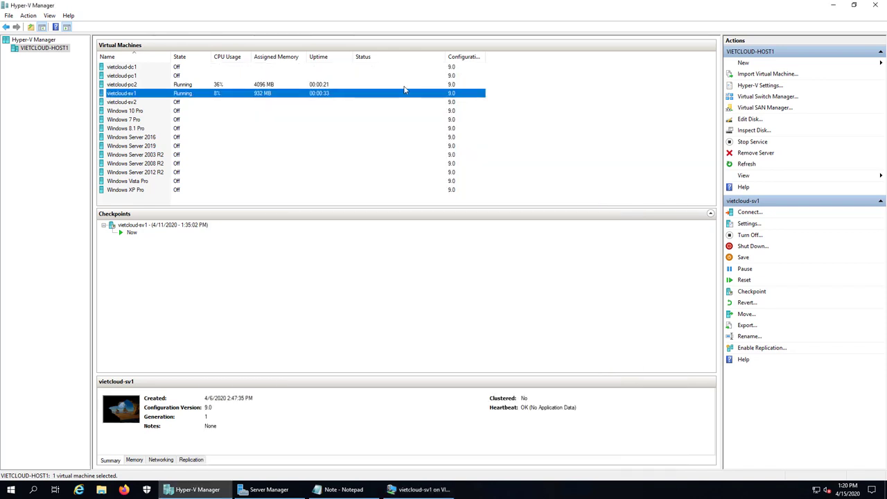
click(128, 86)
double_click(128, 86)
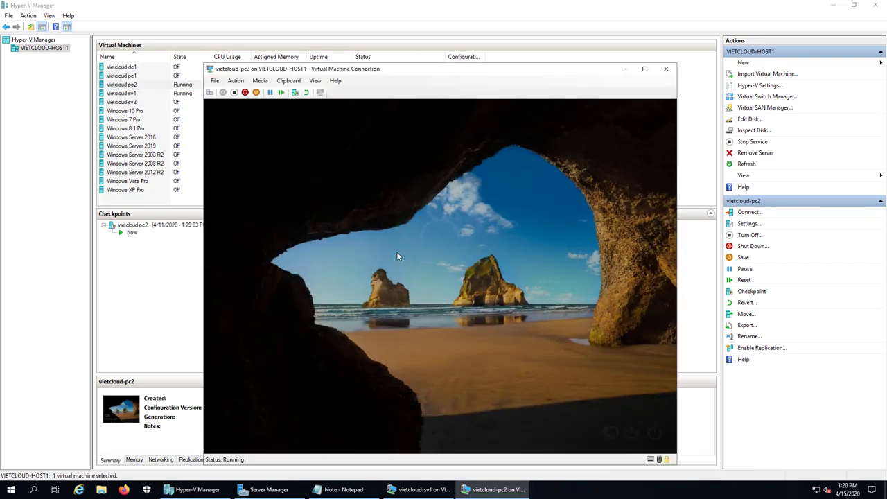
click(397, 256)
text(************)
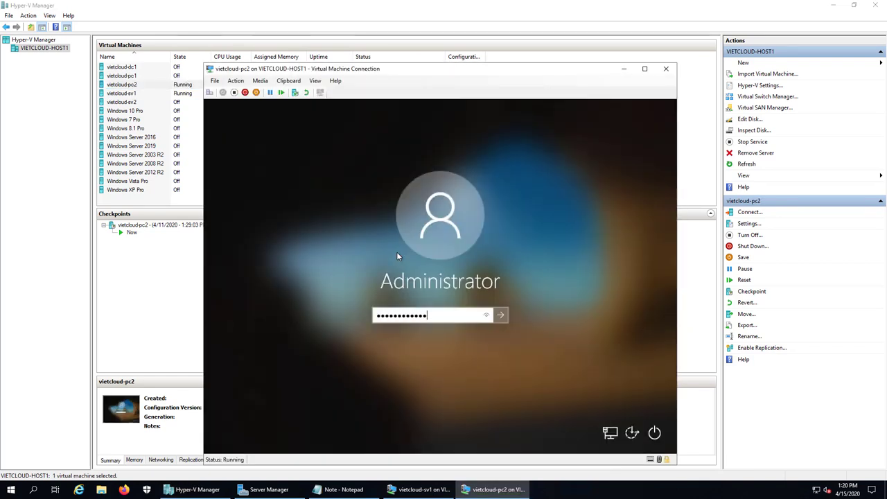
key(Return)
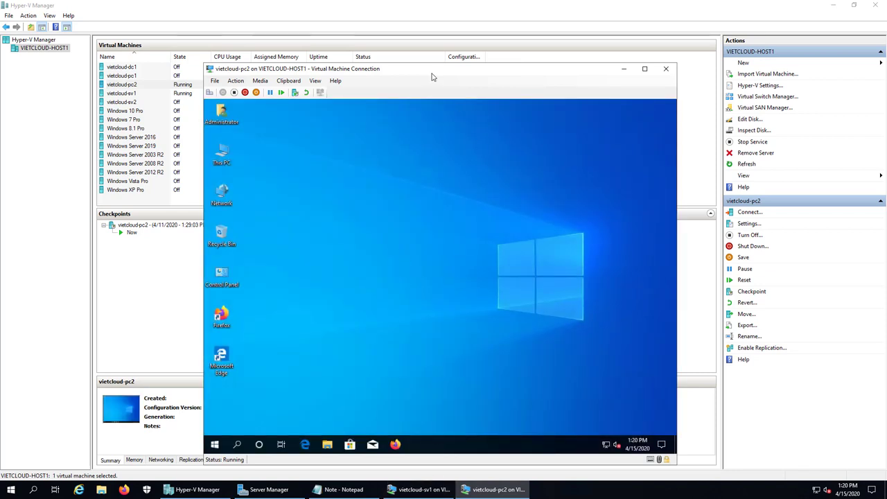
Open a Command Prompt on pc2 by running cmd.
mouse_move(411, 69)
mouse_down()
mouse_move(582, 67)
mouse_move(414, 67)
mouse_up()
click(419, 489)
click(619, 366)
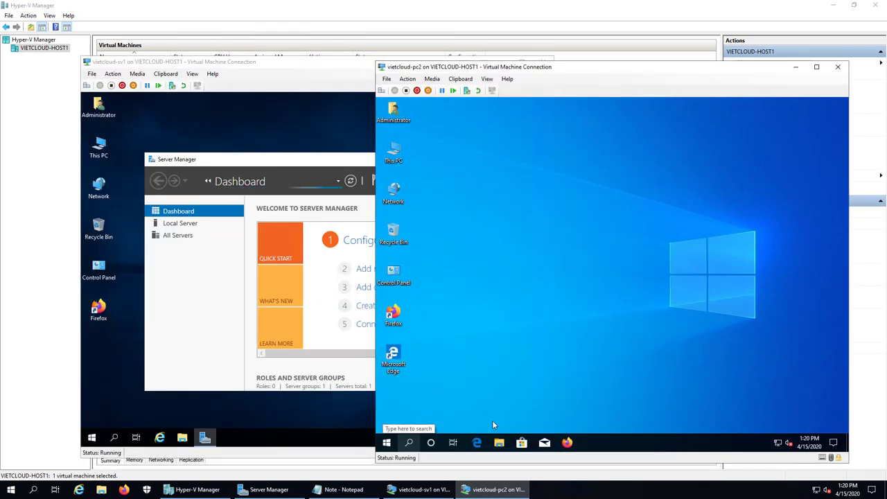
right_click(387, 442)
click(418, 396)
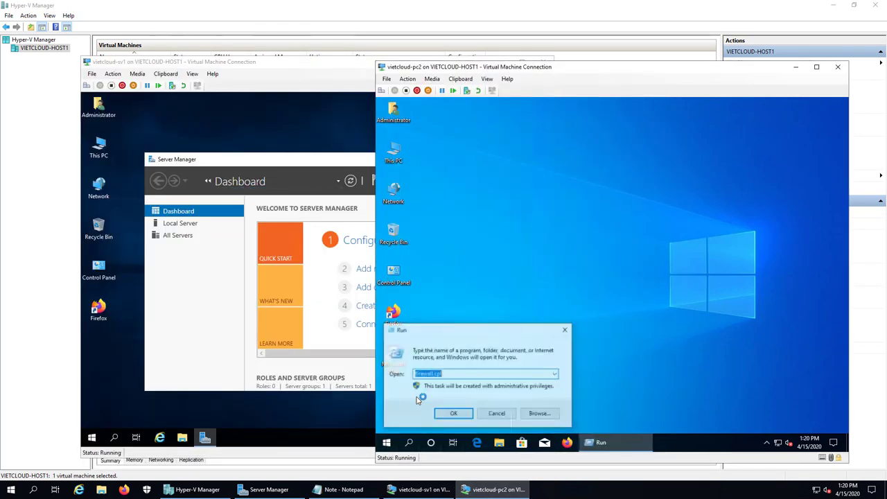
text(cmd)
key(Return)
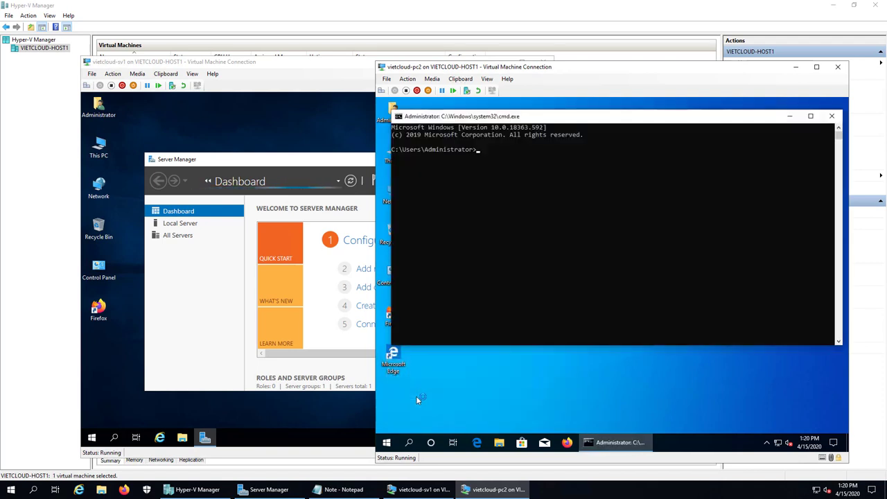
Ping sv1 from pc2, confirming 192.168.254.211 replies with 0% loss, then close pc2's console.
text(ping sv)
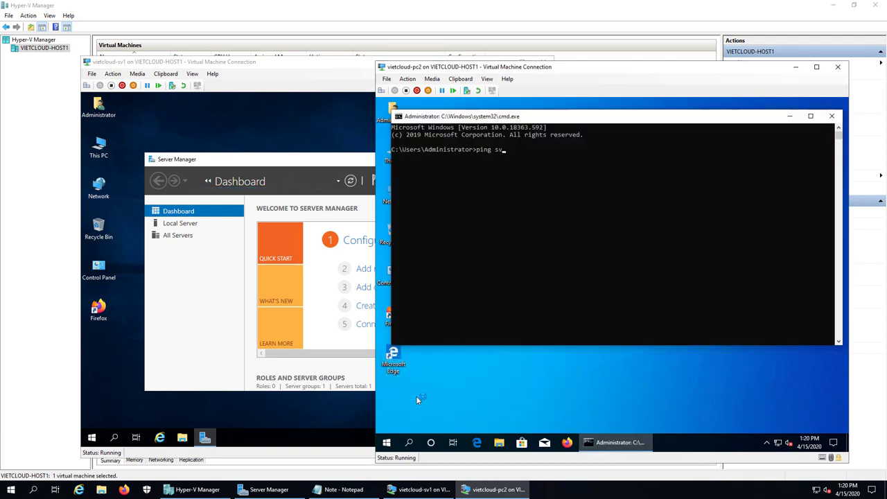
text(1)
key(Return)
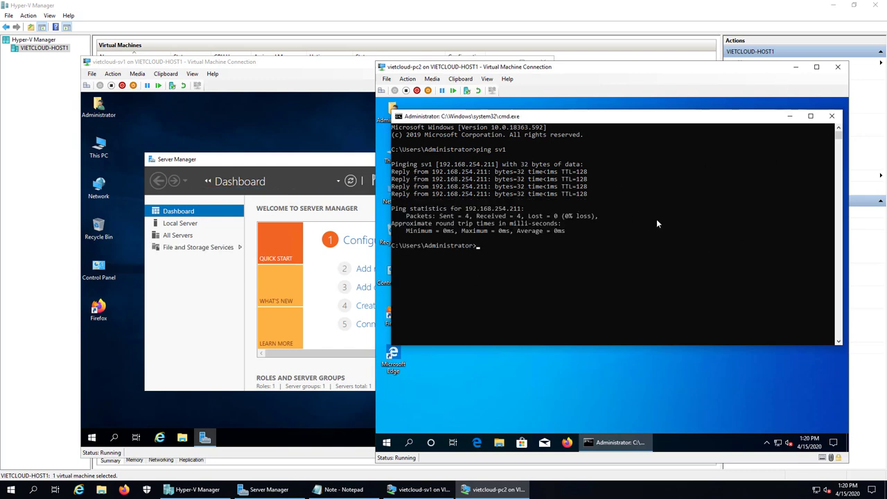
click(838, 66)
click(465, 159)
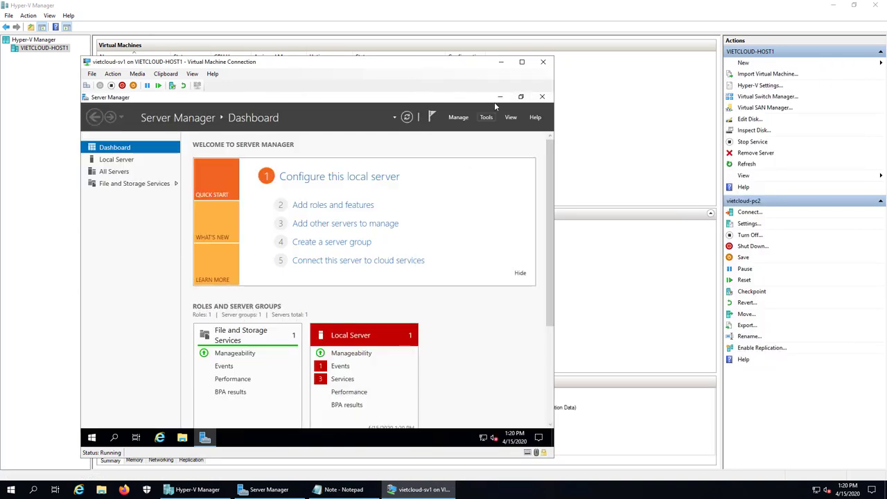
Open the IPv4 settings of sv1's Ethernet 2 adapter from Network & Internet settings.
click(499, 97)
right_click(485, 441)
click(472, 425)
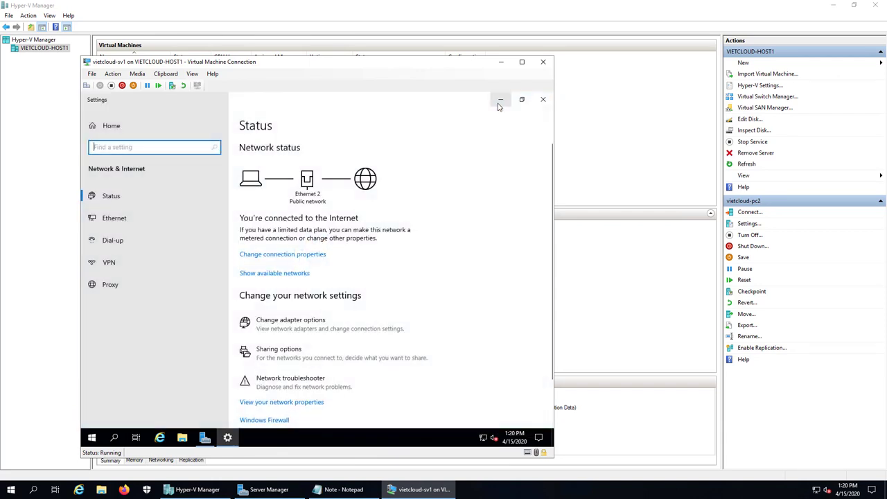
click(499, 99)
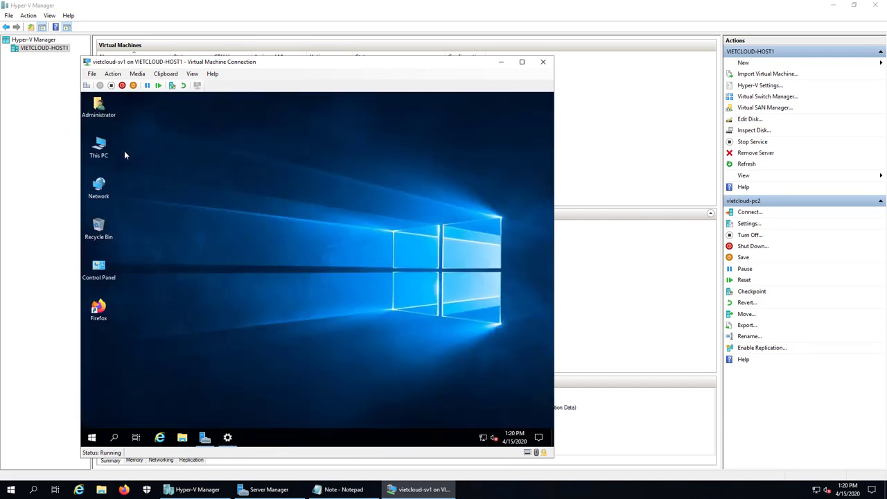
click(227, 437)
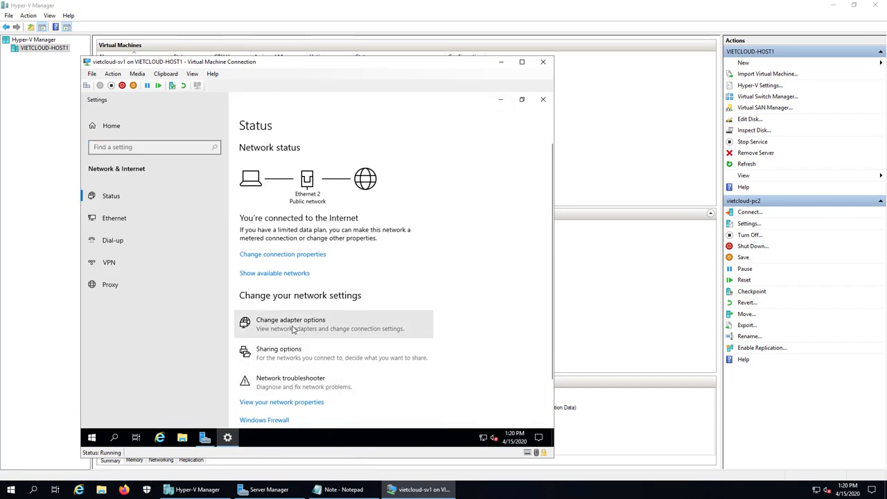
double_click(100, 145)
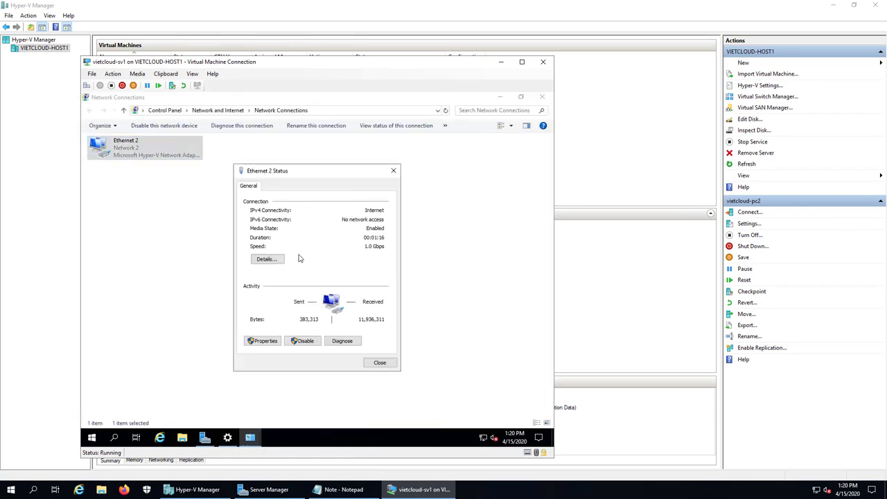
click(262, 340)
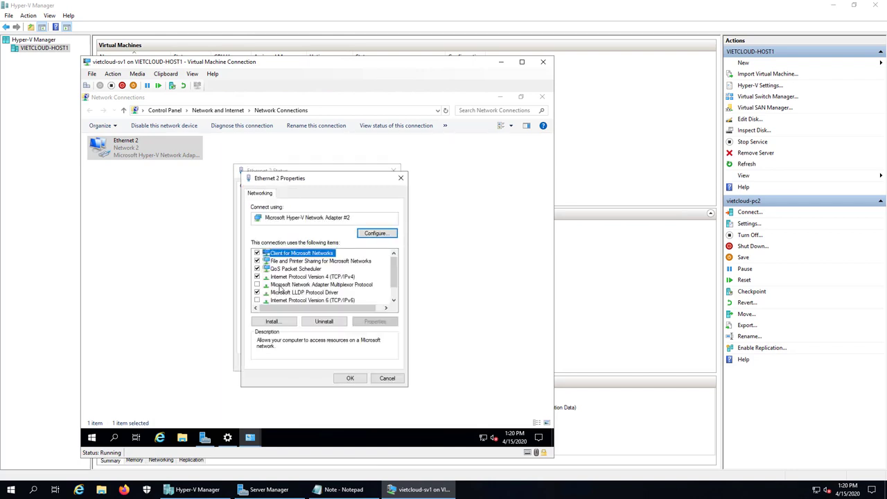
double_click(285, 277)
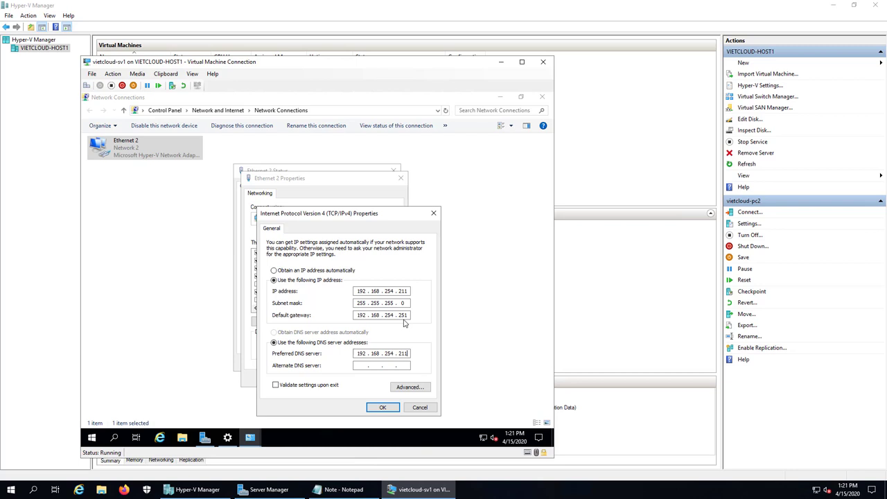
Accept static IP 192.168.254.211, gateway 192.168.254.251, DNS 192.168.254.211, and close the network windows.
click(383, 408)
click(350, 378)
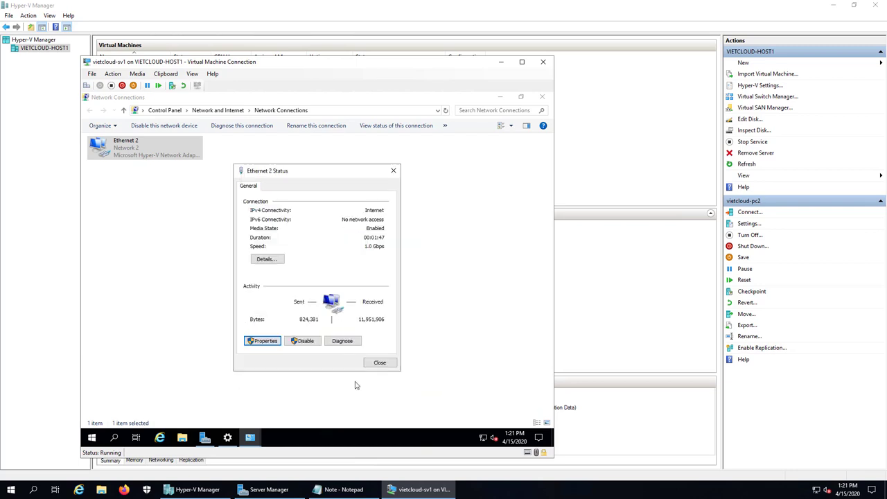
click(379, 363)
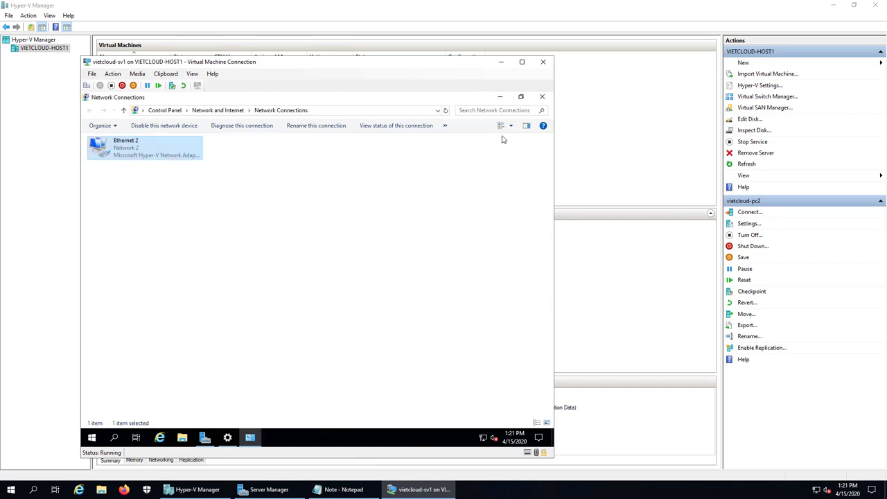
click(542, 97)
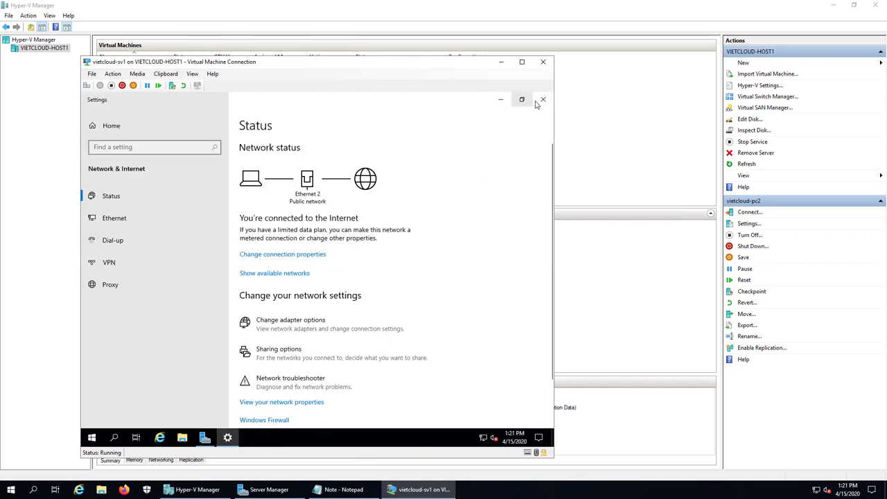
click(541, 101)
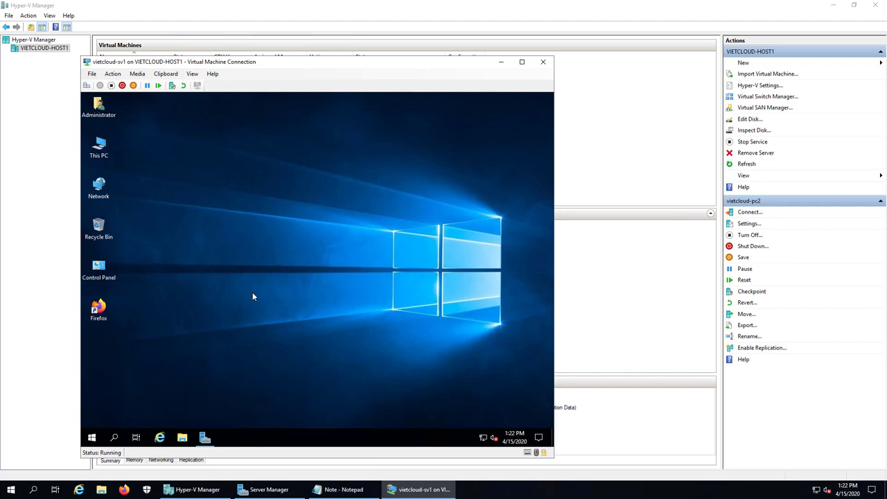
Launch Server Manager from vietcloud-sv1's taskbar.
click(204, 438)
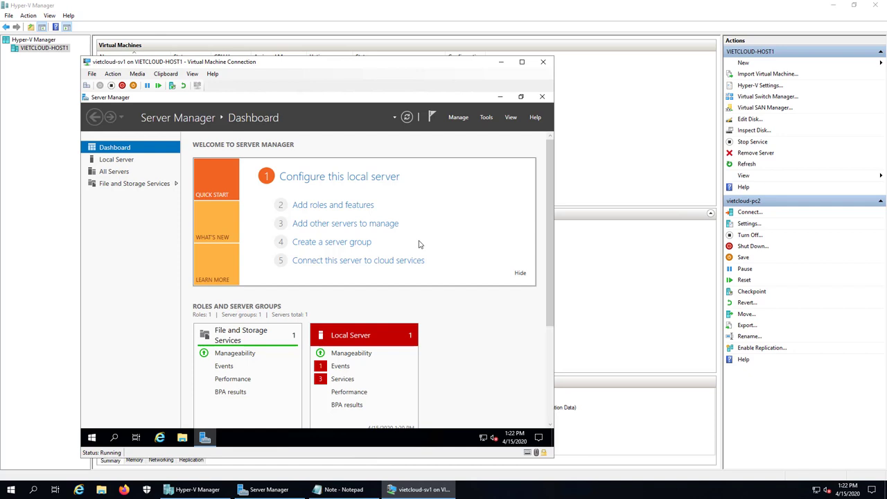
Start Add Roles and Features with role-based install on sv1 and select Active Directory Domain Services.
click(460, 118)
click(460, 118)
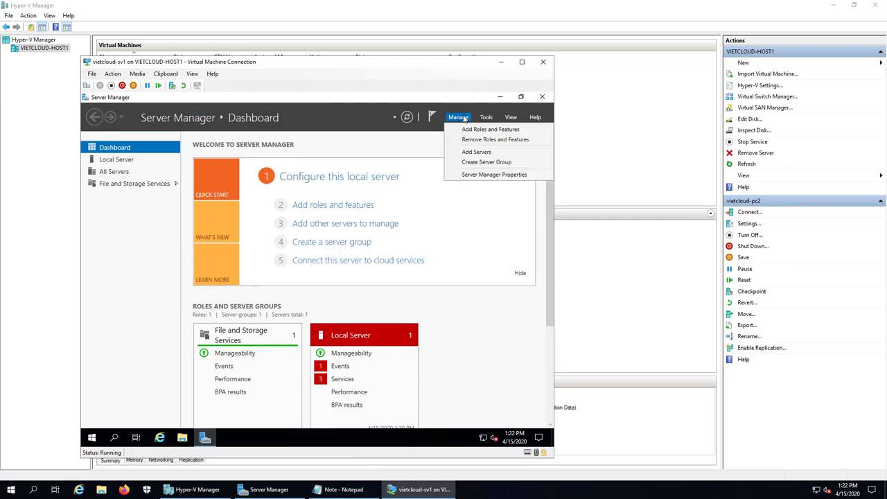
click(526, 131)
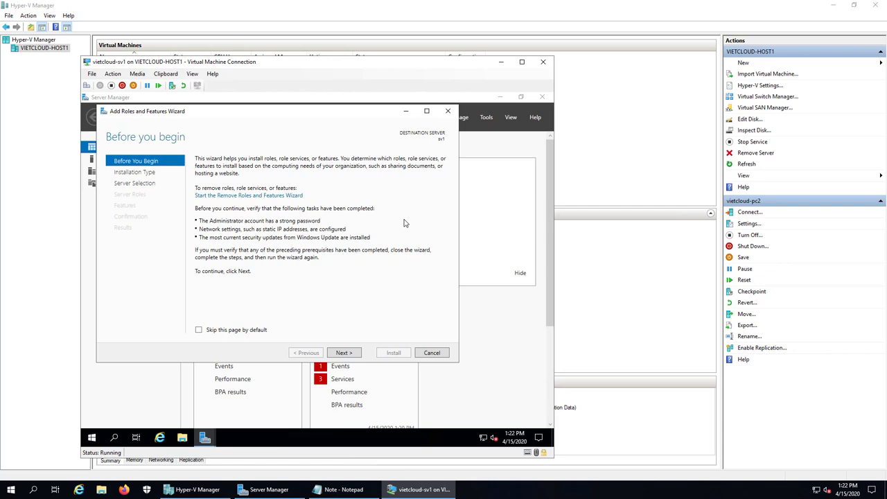
click(345, 354)
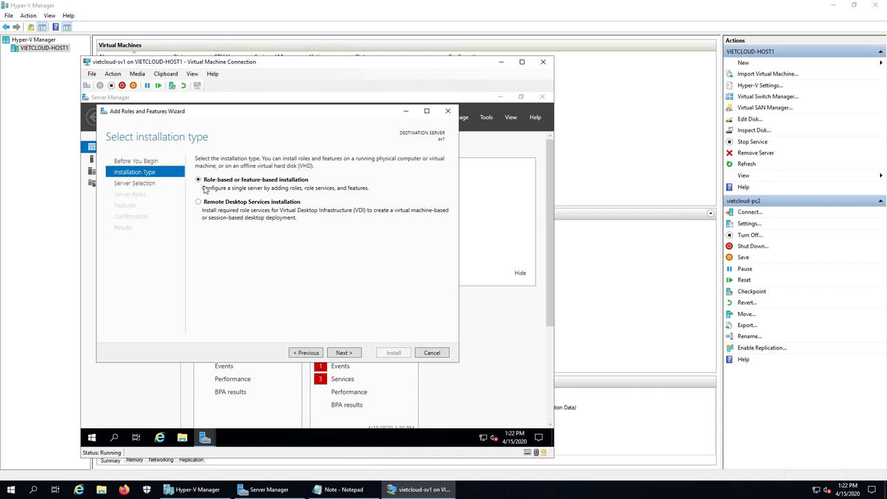
click(346, 353)
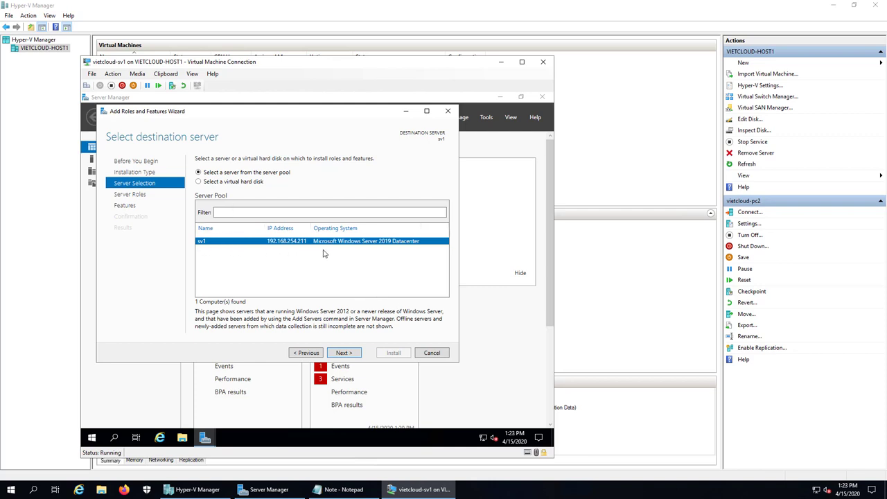
click(345, 353)
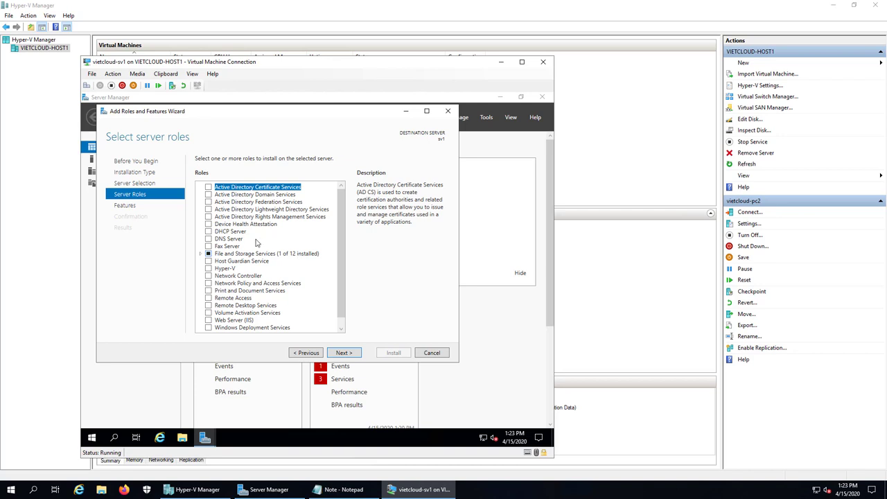
click(208, 195)
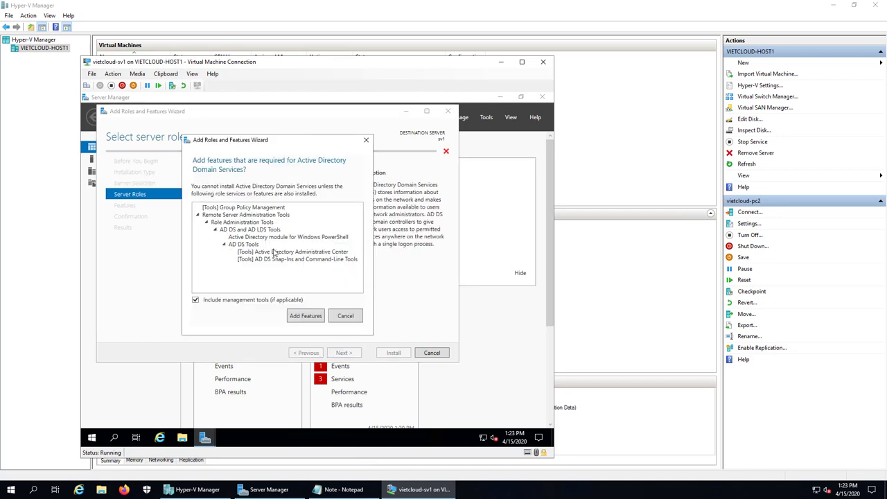
Add the required AD DS management features and advance to the Confirmation page.
click(307, 317)
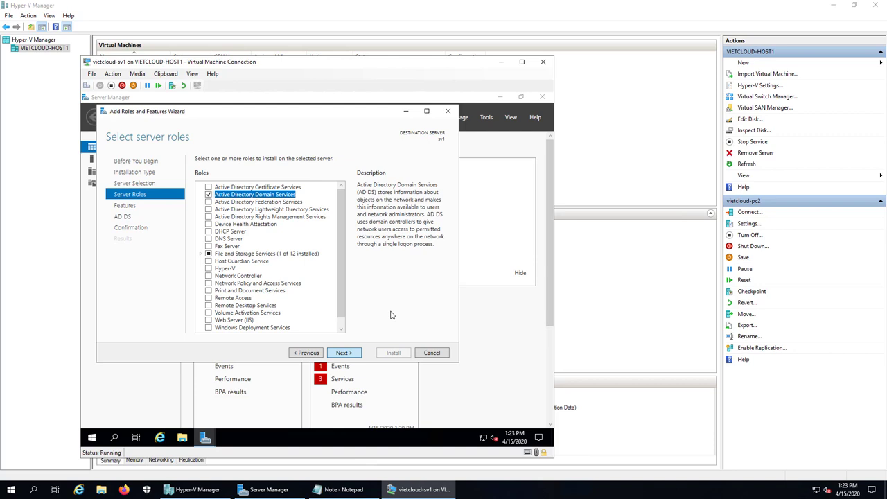
key(Return)
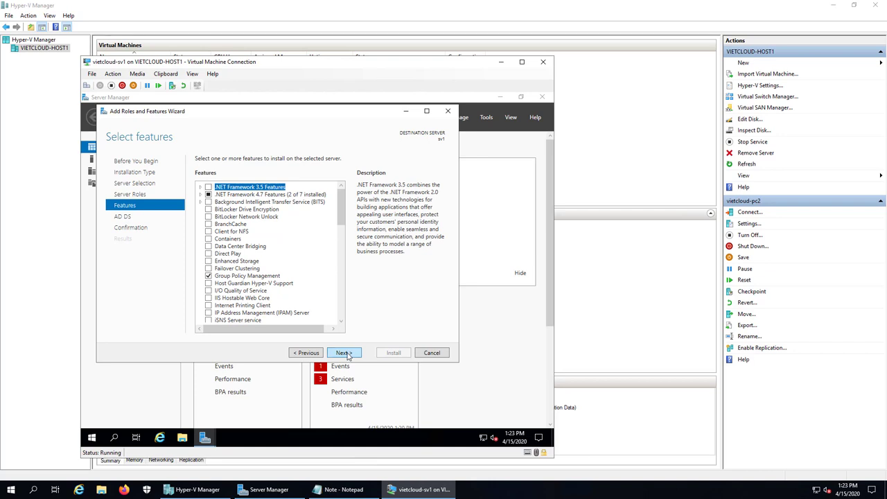
click(344, 353)
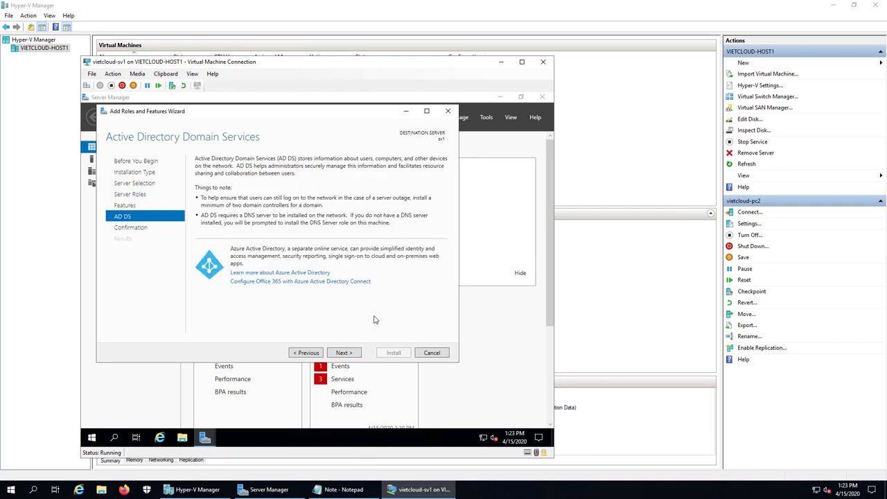
click(349, 353)
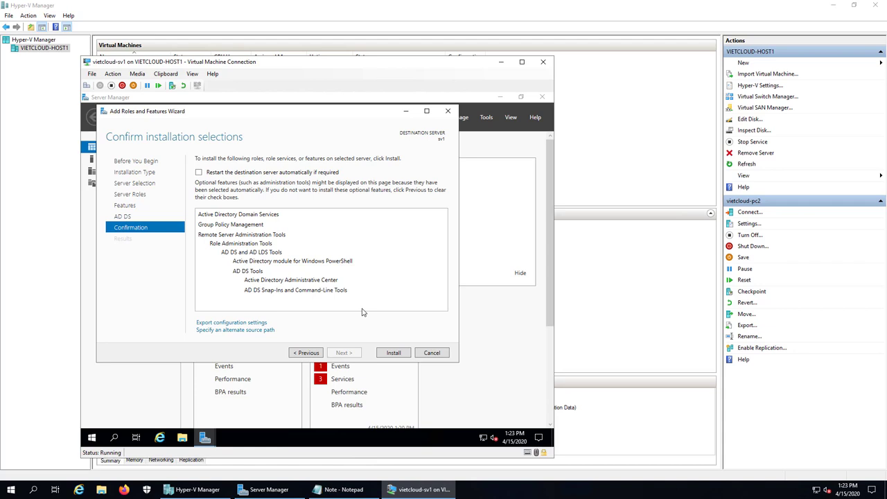
Install the Active Directory Domain Services role on sv1.
click(394, 353)
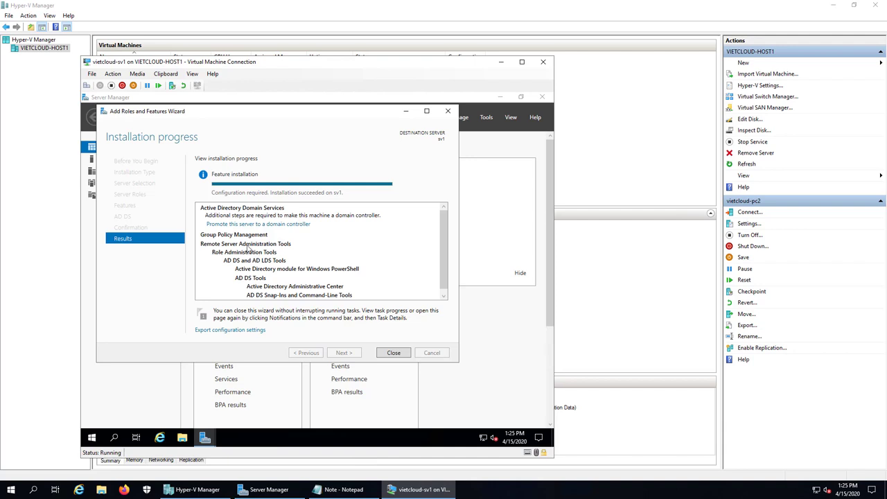
Promote sv1 to a domain controller in a new forest with root domain vietcloud.vn.
click(274, 226)
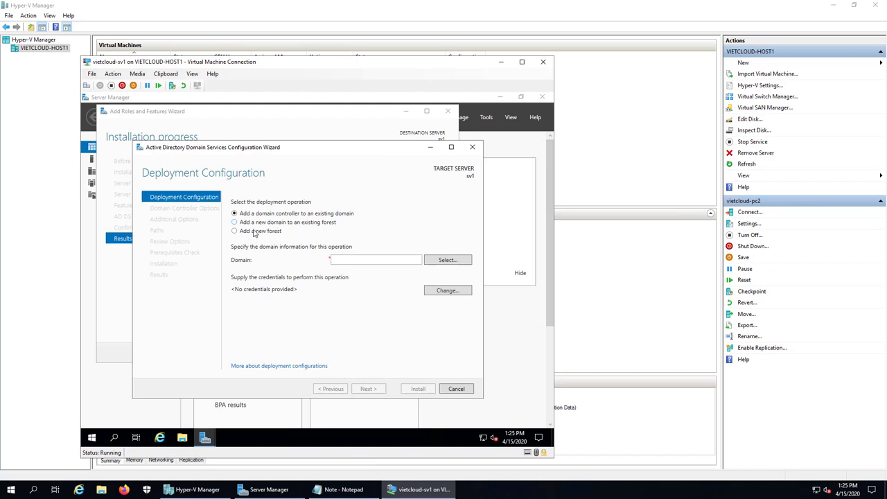
click(240, 232)
click(356, 260)
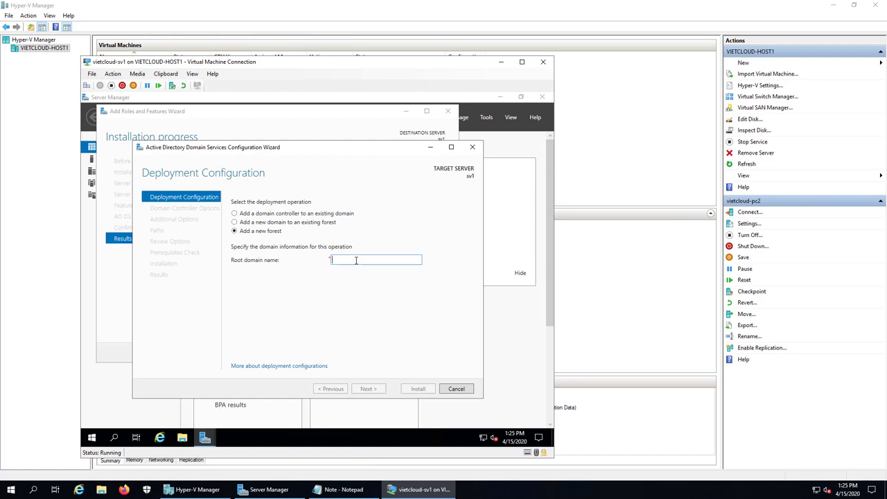
text(vietc)
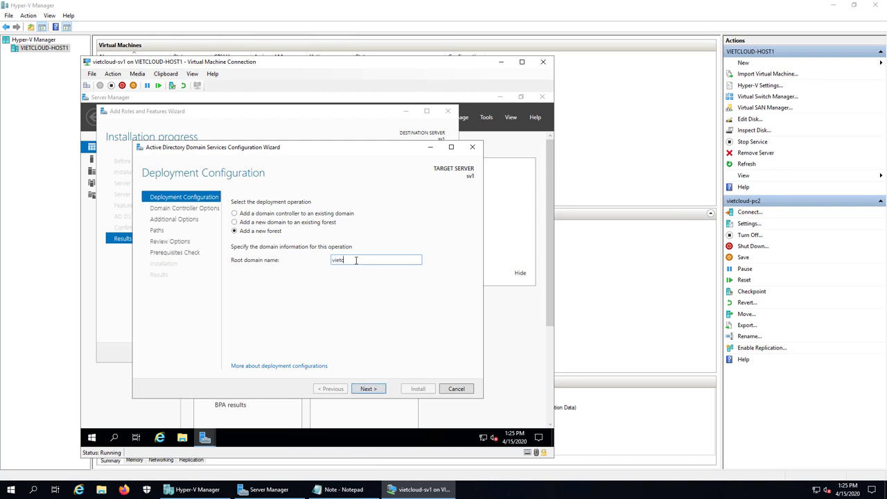
text(loud.vn)
click(370, 389)
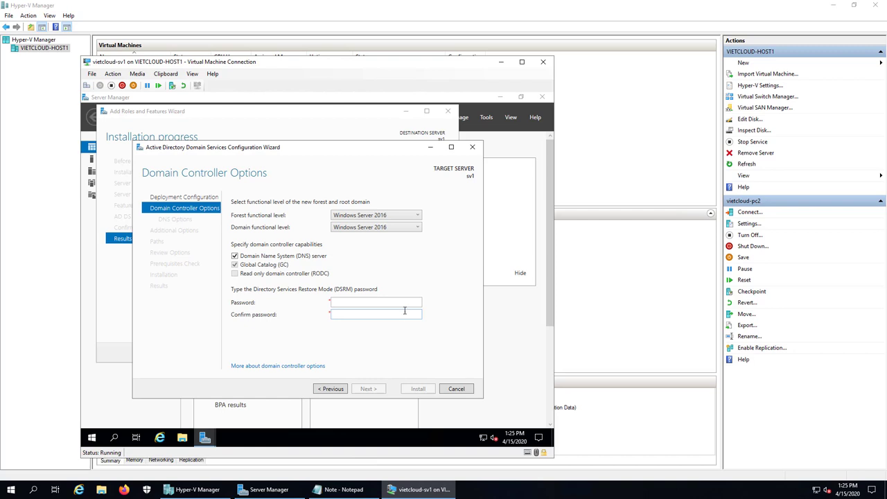
Enter and confirm the DSRM password, then proceed to DNS Options.
click(389, 304)
text(•••••)
key(Tab)
text(P@ssw0rd)
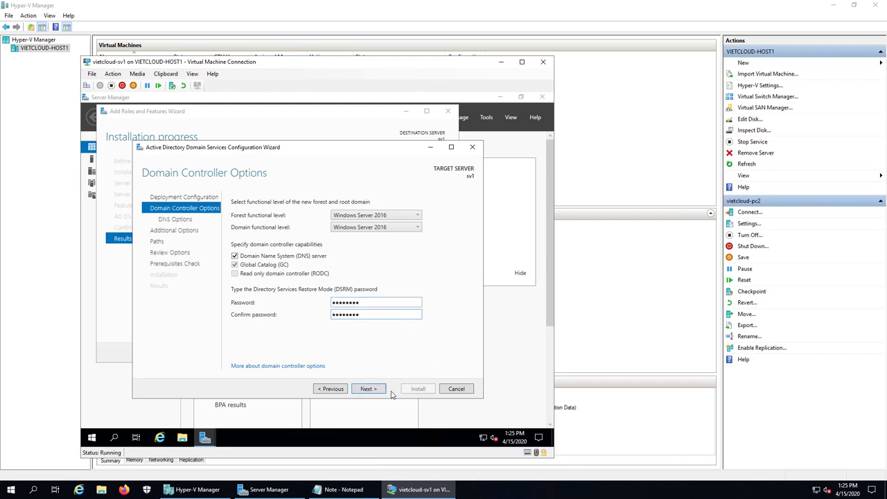
click(367, 393)
click(368, 390)
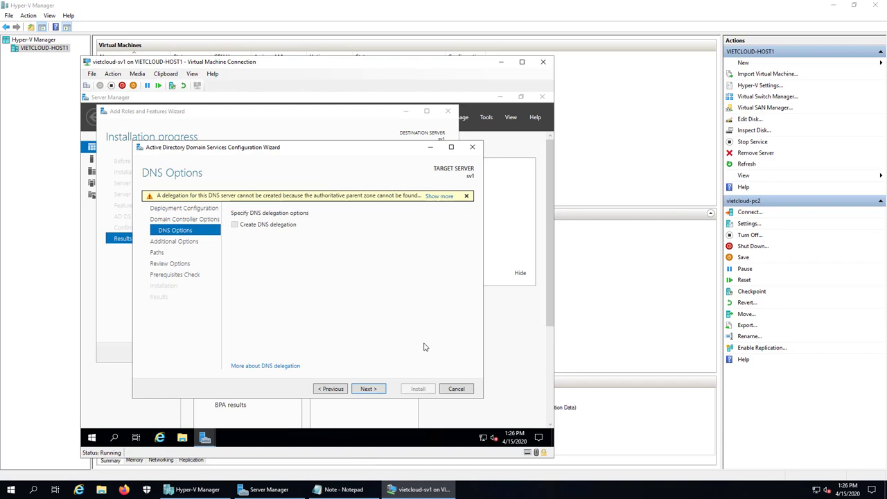
Accept the DNS options and keep the VIETCLOUD NetBIOS name to reach the Paths page.
click(369, 390)
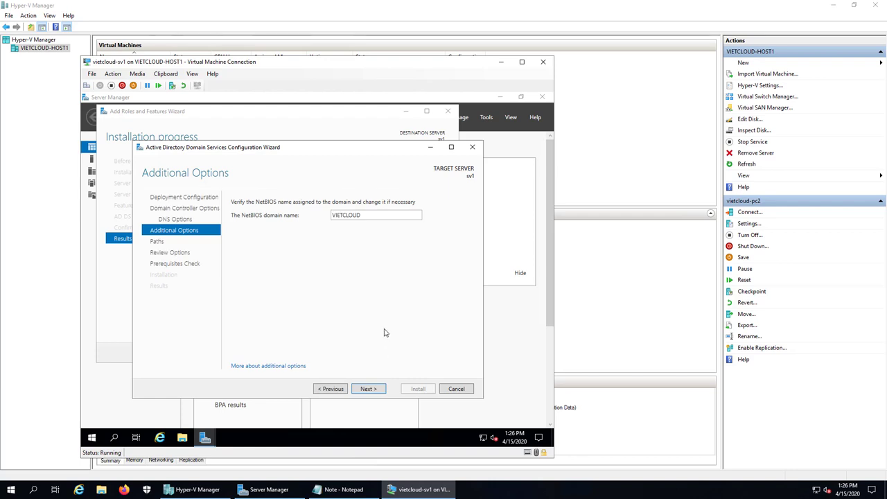
click(367, 391)
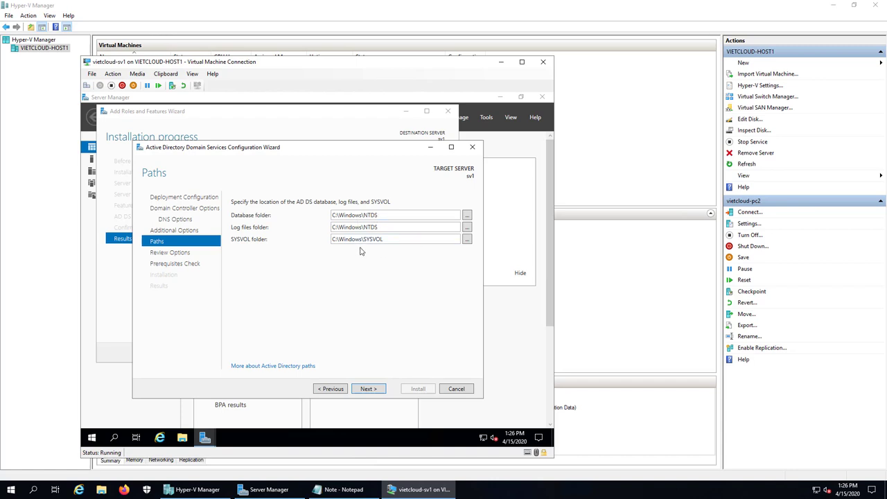
Keep the default NTDS and SYSVOL folder paths, review the options, and run the prerequisites check.
click(368, 389)
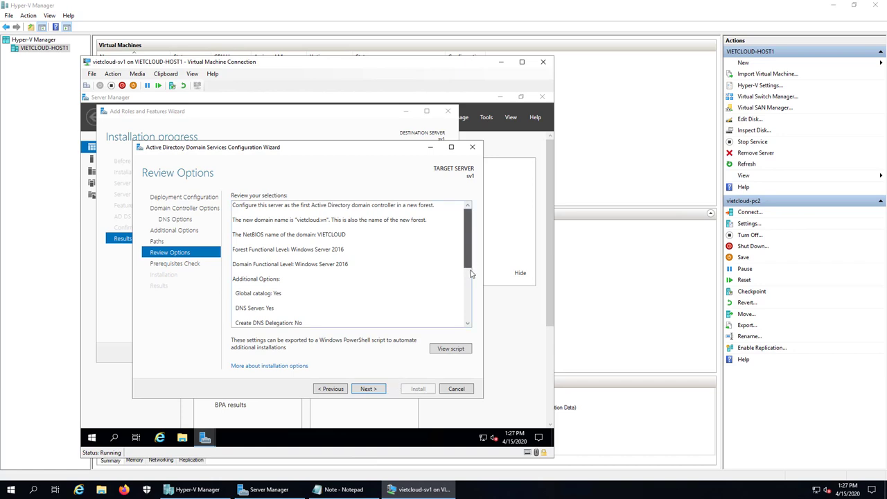
drag(470, 265, 469, 321)
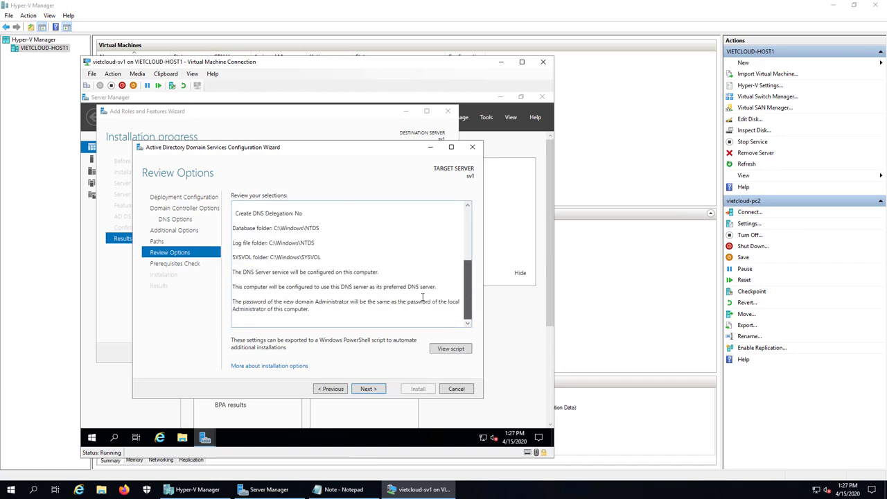
drag(469, 285, 469, 233)
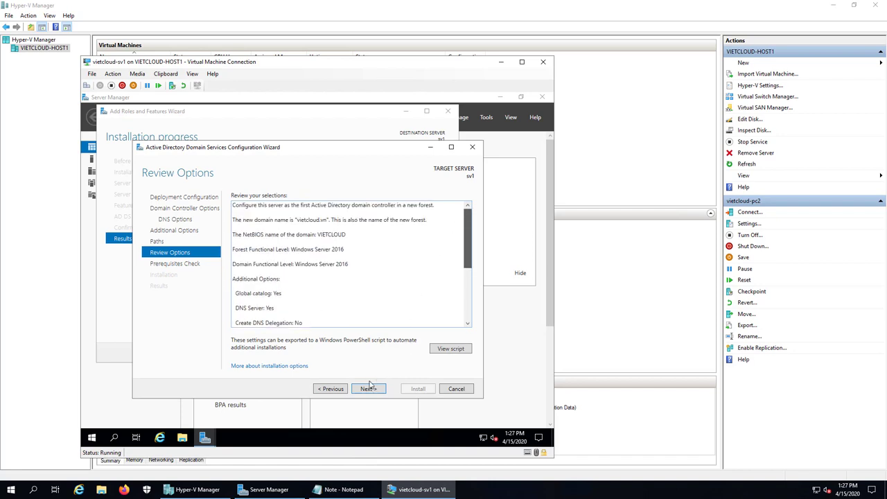
click(368, 389)
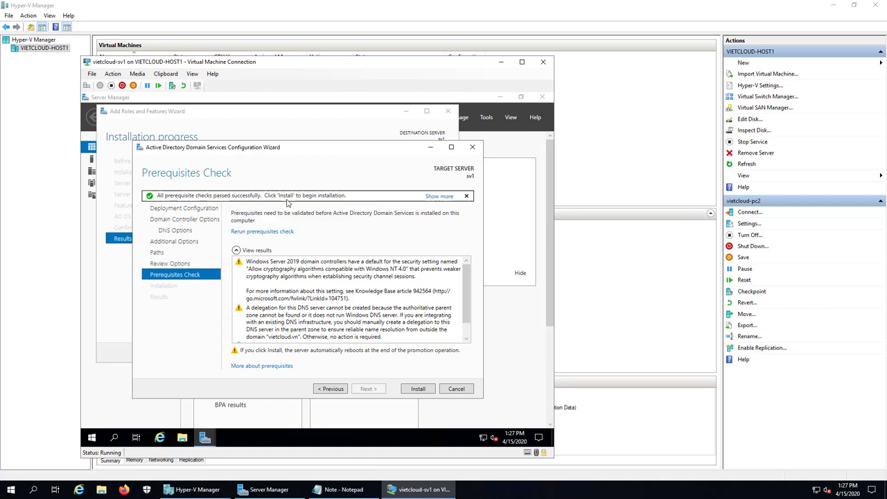
Install the domain controller, let vietcloud-sv1 restart, and minimize its console to show the VM list.
click(418, 389)
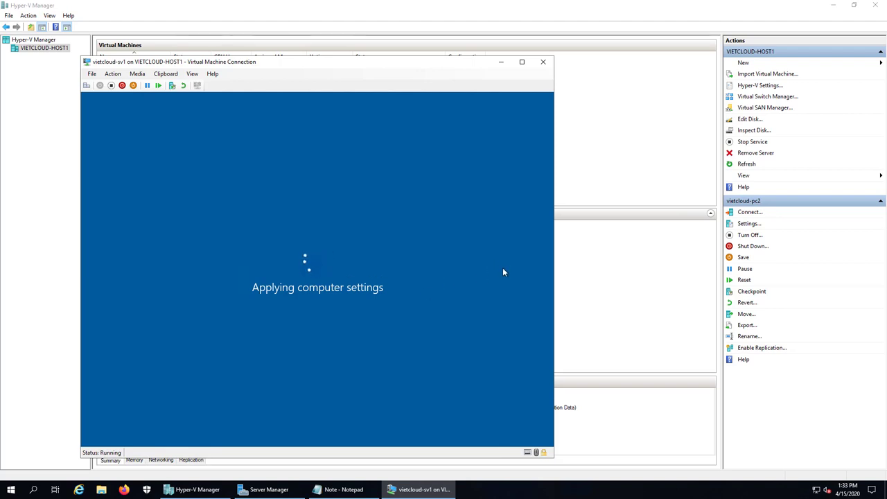
click(426, 489)
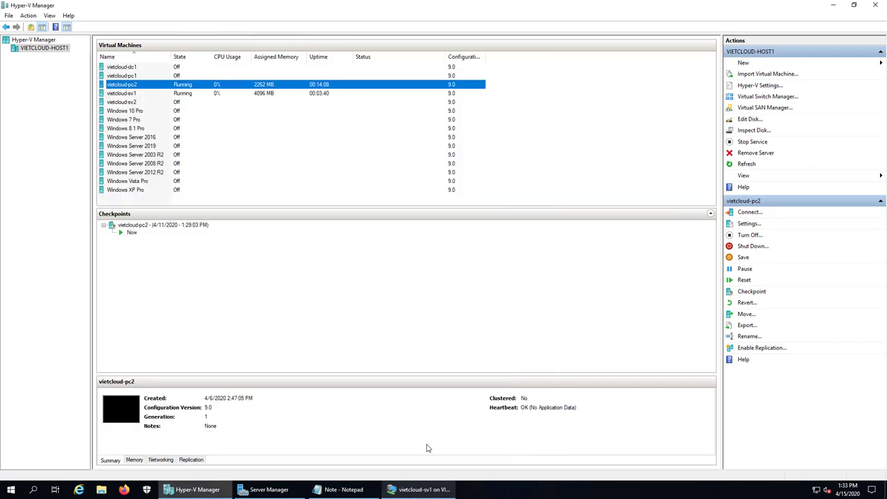
Connect to vietcloud-pc2, confirm it is pc2 in WORKGROUP, then return to the vietcloud-sv1 console.
double_click(134, 87)
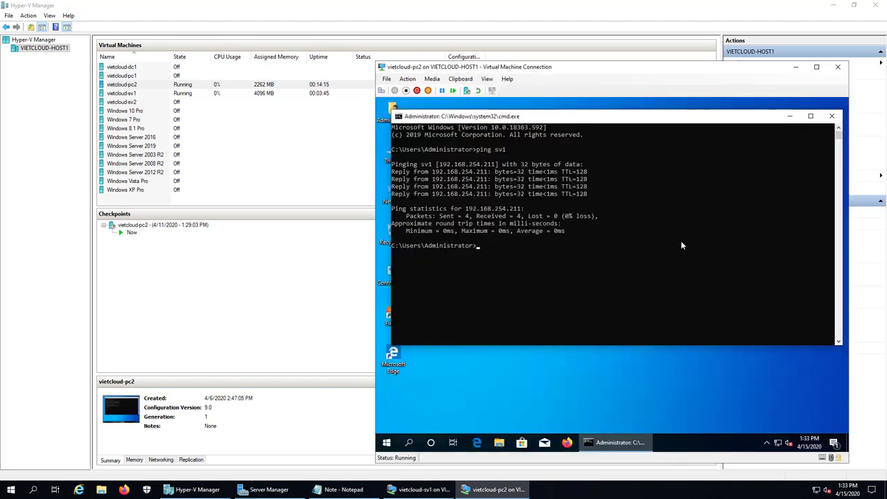
click(832, 116)
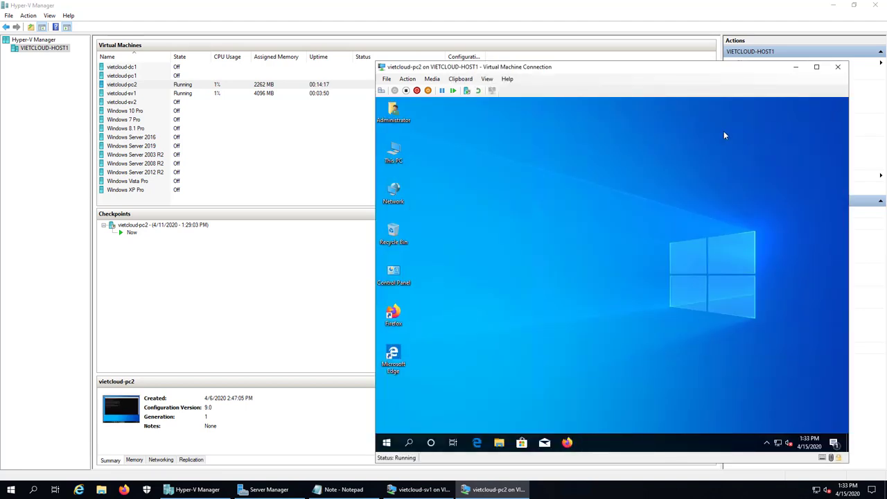
right_click(401, 154)
click(454, 266)
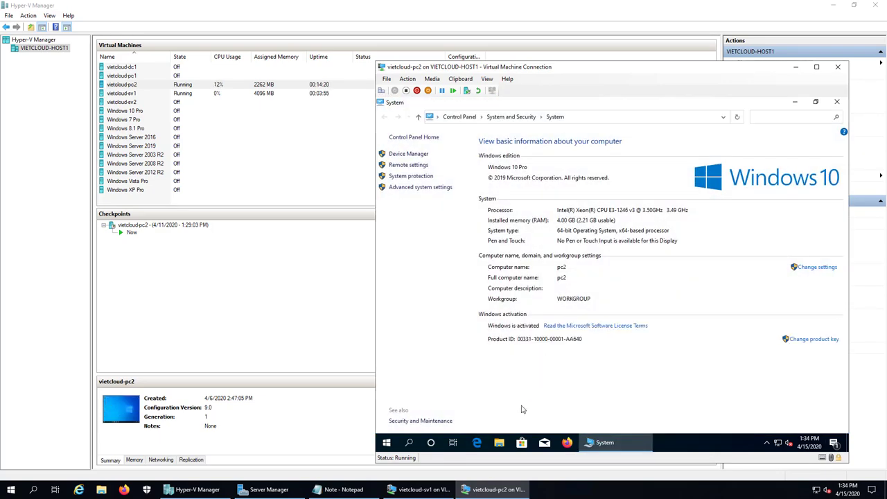
click(837, 102)
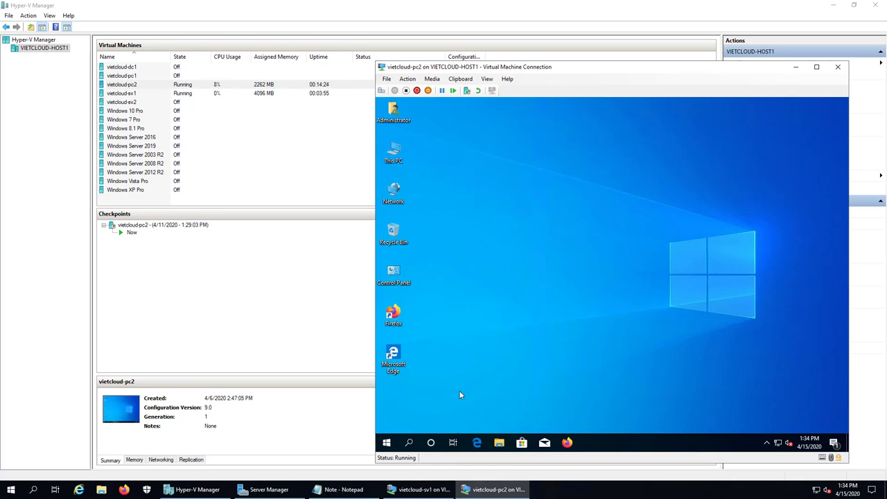
click(419, 489)
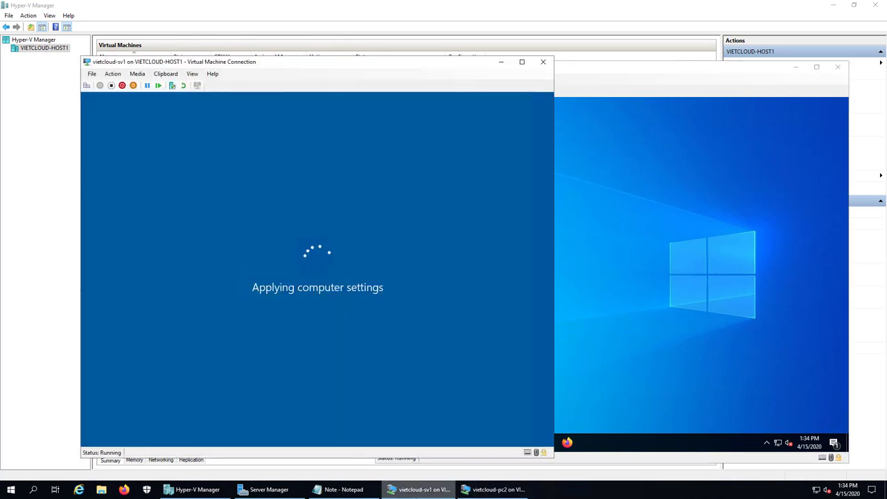
Switch between consoles to check sv1's restart progress, ending with pc2's desktop in front.
click(419, 490)
click(495, 489)
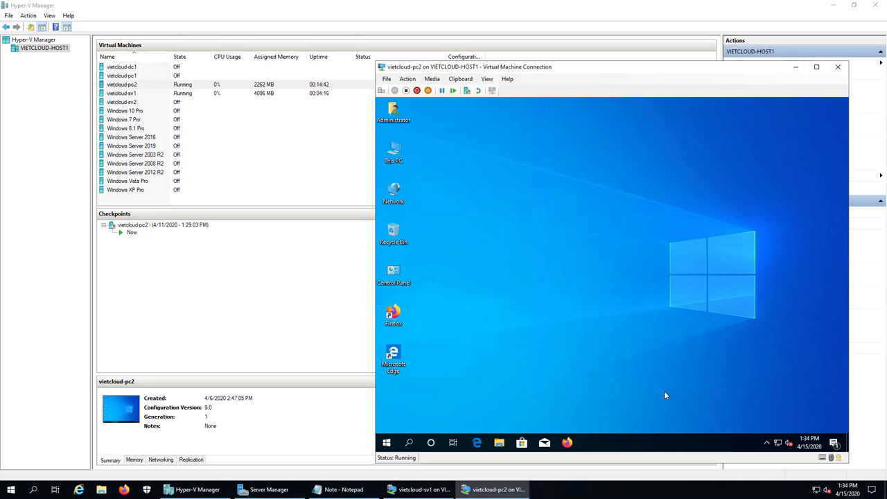
click(419, 489)
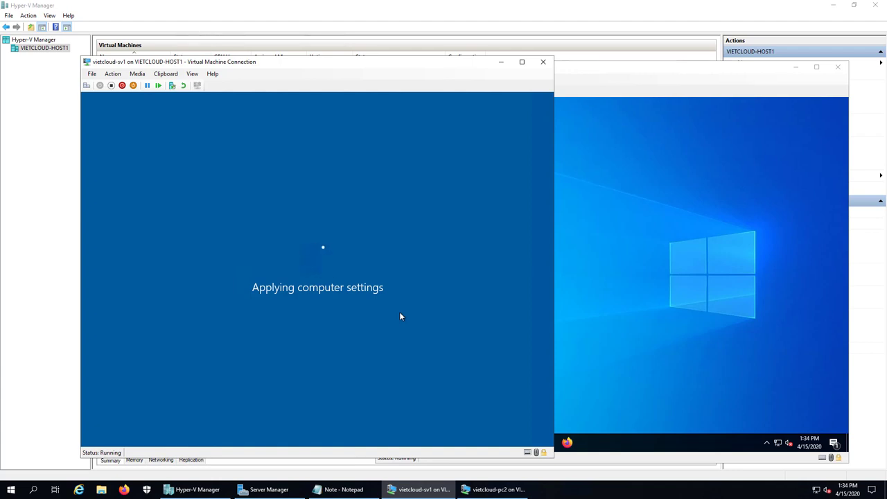
click(772, 83)
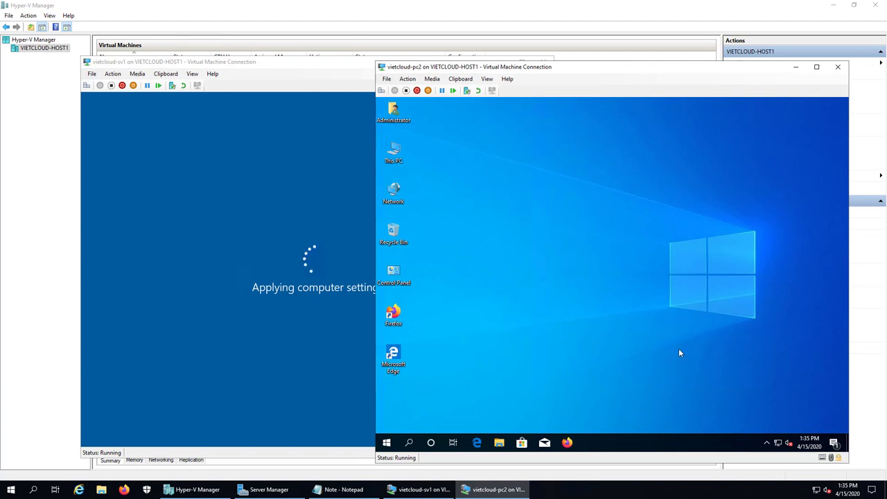
On pc2, open the Ethernet adapter's properties from the network settings.
right_click(779, 444)
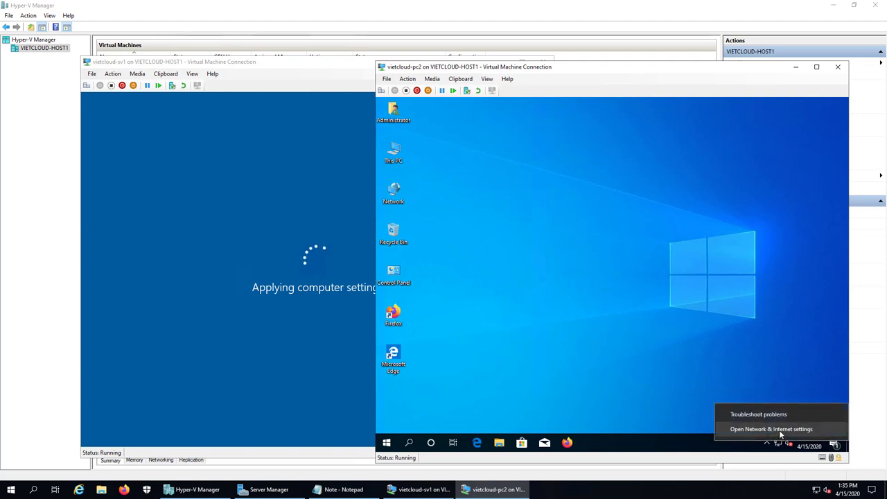
click(771, 429)
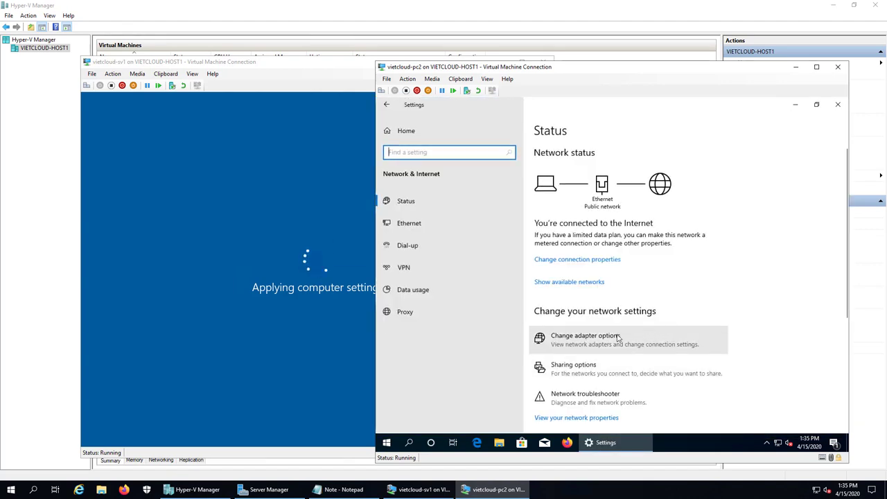
click(663, 336)
double_click(437, 168)
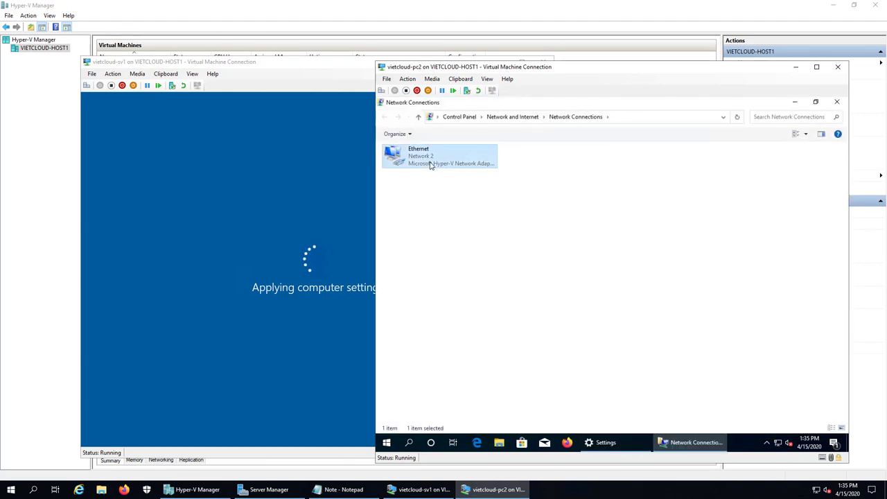
click(560, 347)
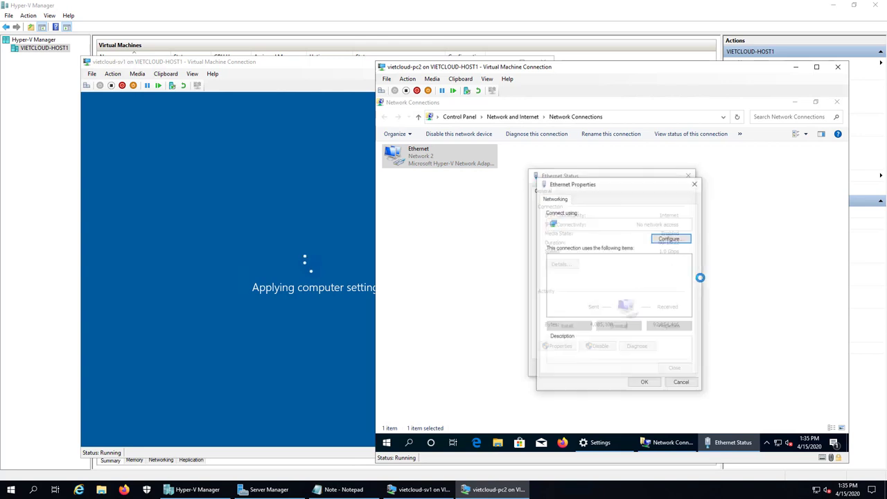
mouse_move(693, 280)
mouse_down()
mouse_move(690, 291)
mouse_move(691, 277)
mouse_up()
Set the IPv4 address to 192.168.254.211, save the adapter settings, and close pc2's connection window.
double_click(610, 282)
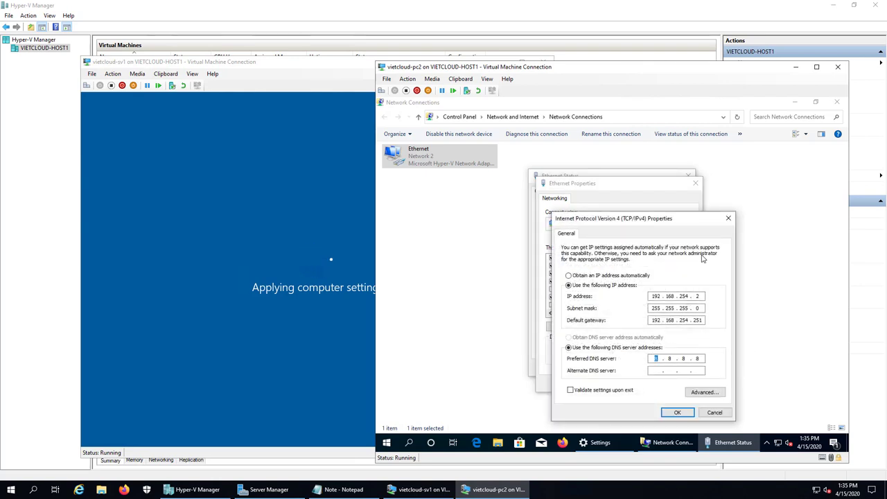
text(192 . 168 . 254 . 211)
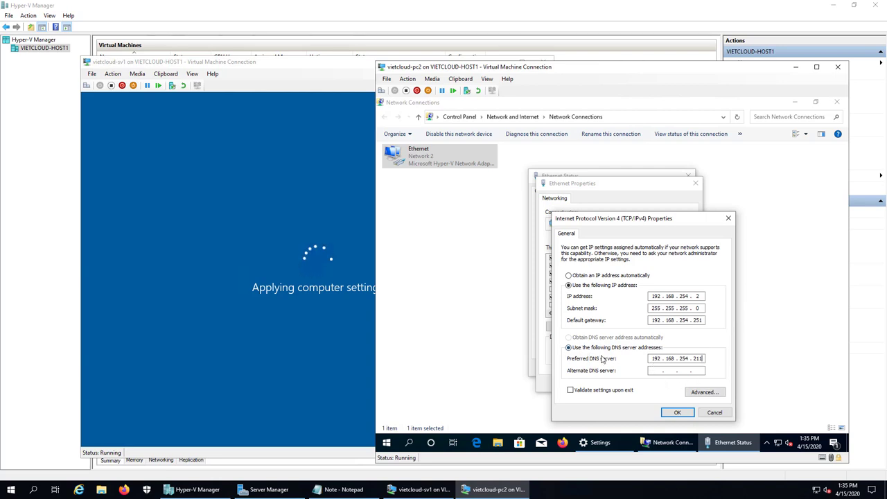
click(677, 412)
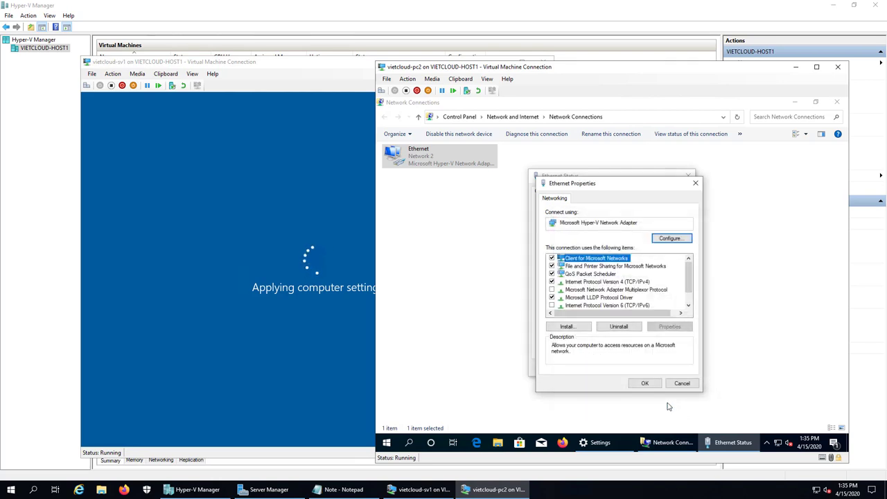
click(644, 384)
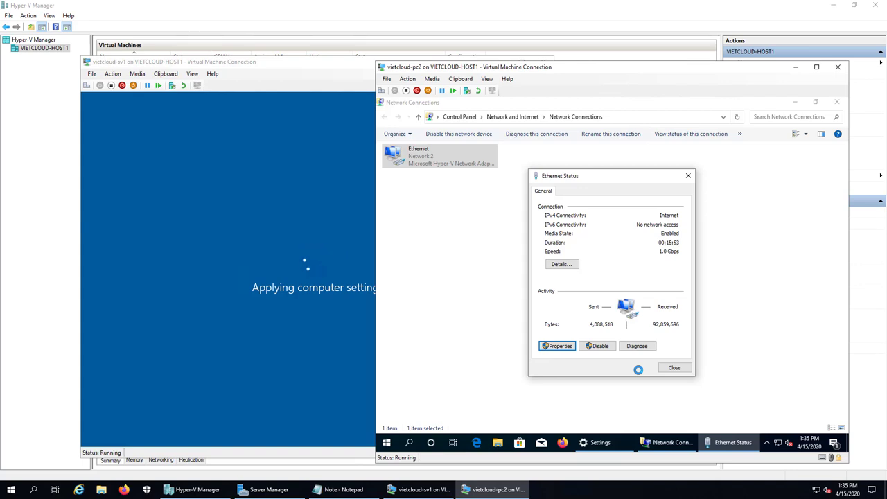
click(682, 373)
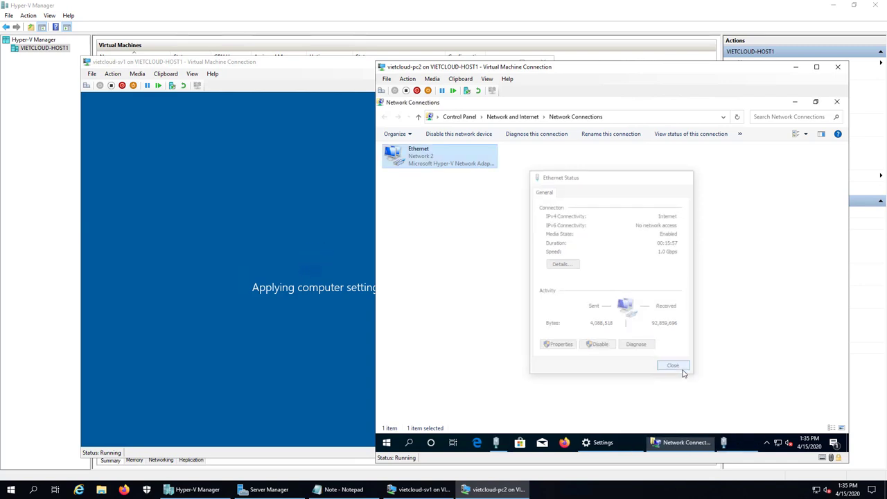
click(839, 67)
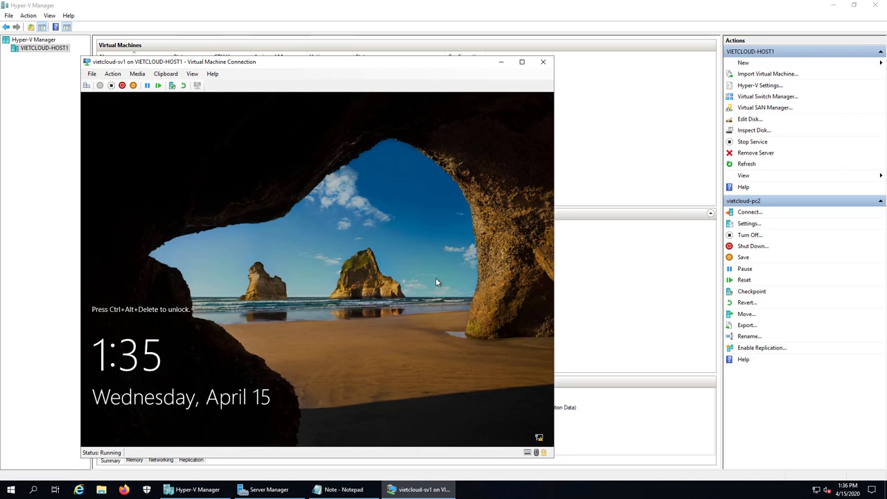
Add the item '2. Kiem tra Domain Controller, tao User Account' to the note and minimize Notepad.
click(340, 490)
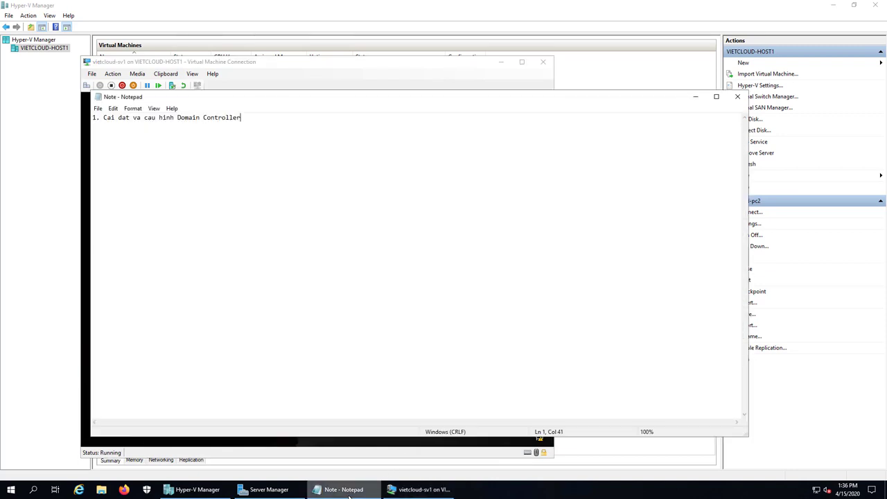
key(Return)
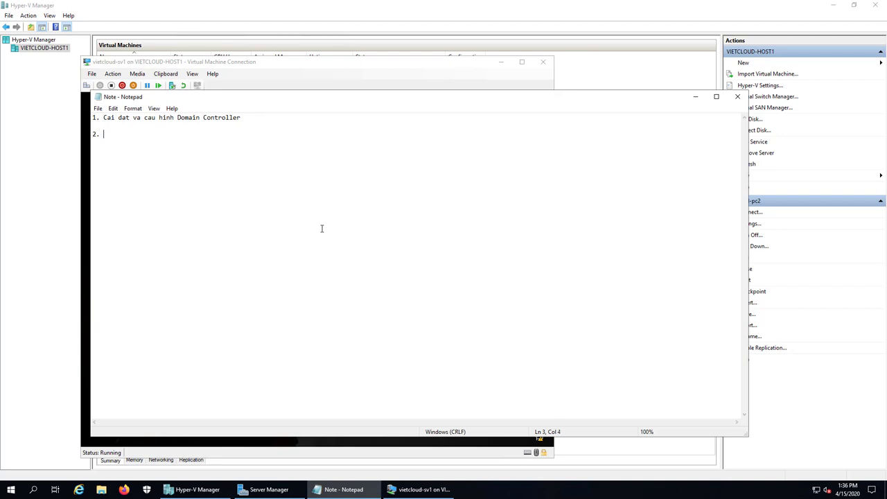
text(Kiem tra Domain Controller)
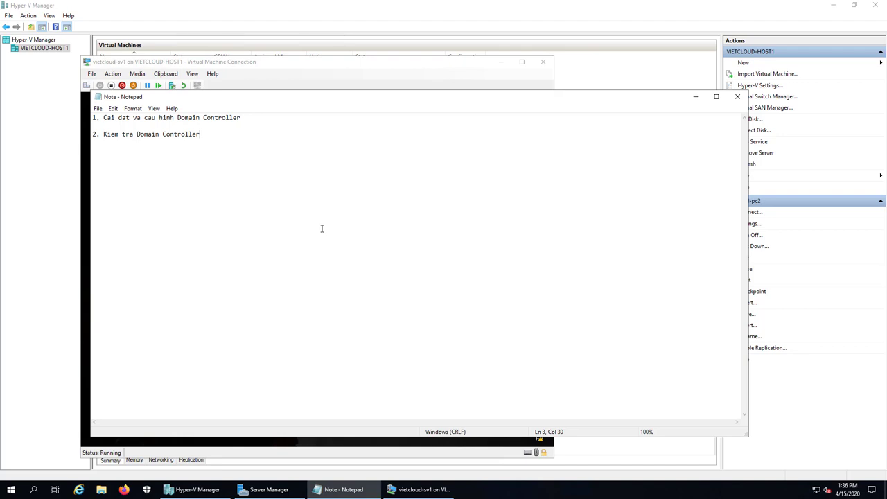
text(, tao User Account)
click(695, 97)
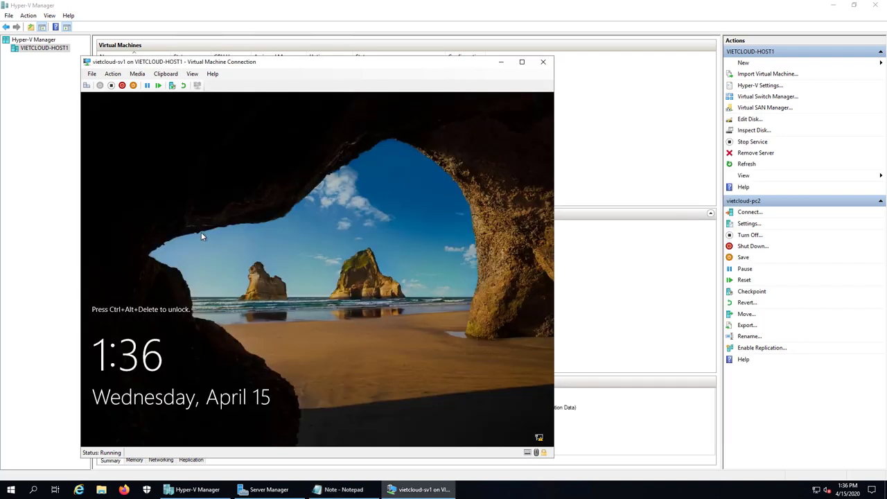
Send Ctrl+Alt+Delete to sv1 and sign in as Administrator with the account password.
click(86, 85)
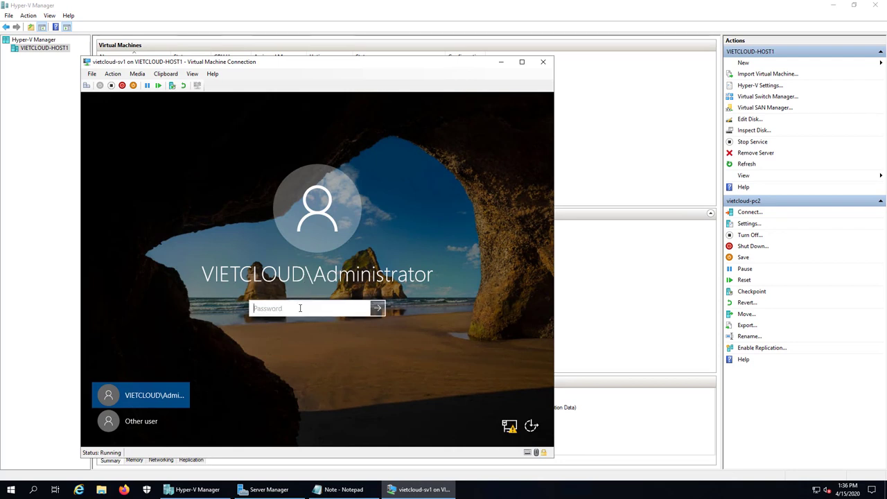
text(************)
key(Return)
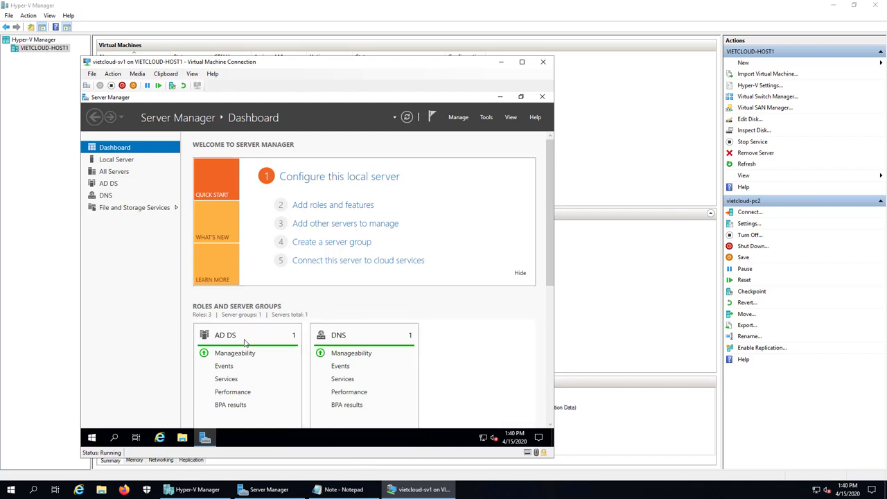
right_click(91, 438)
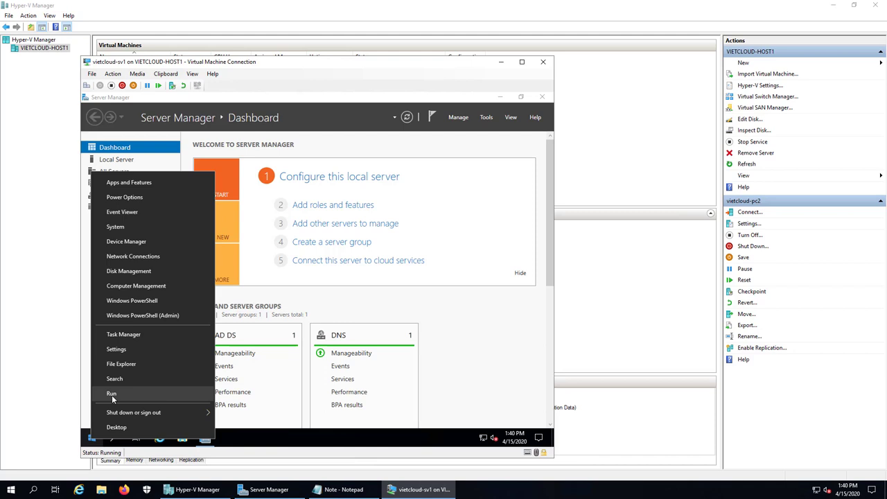
click(112, 394)
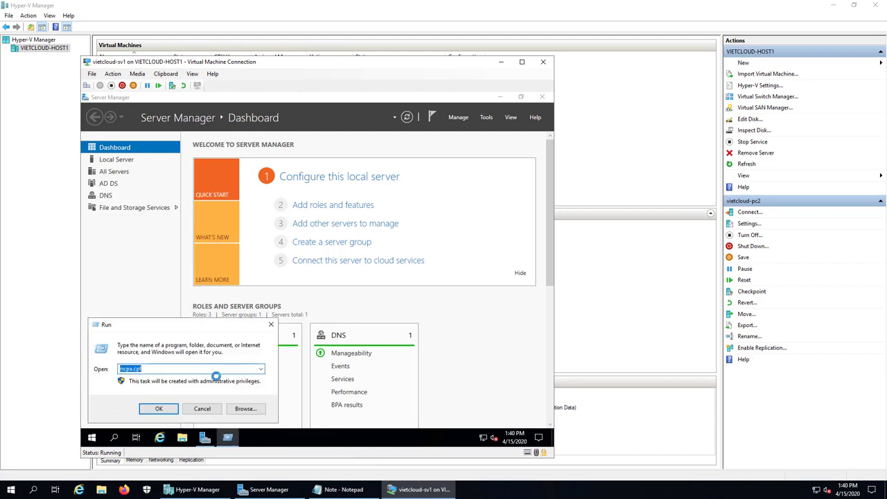
click(194, 368)
click(159, 409)
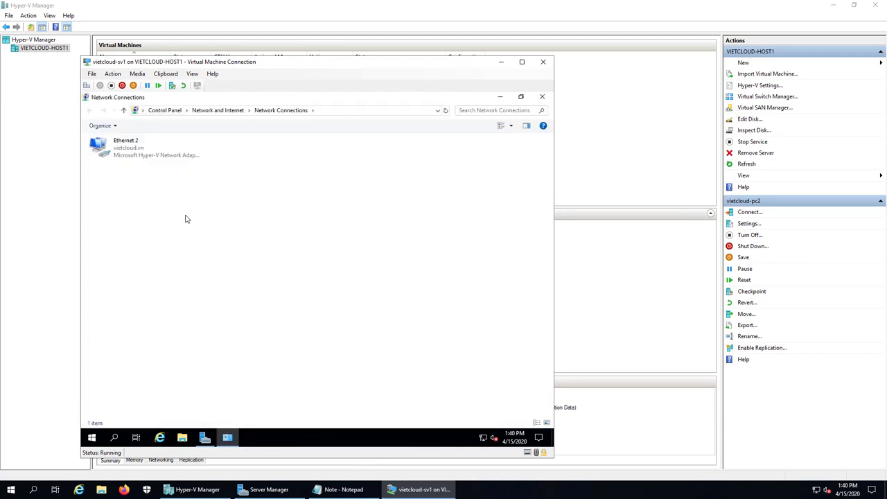
double_click(139, 158)
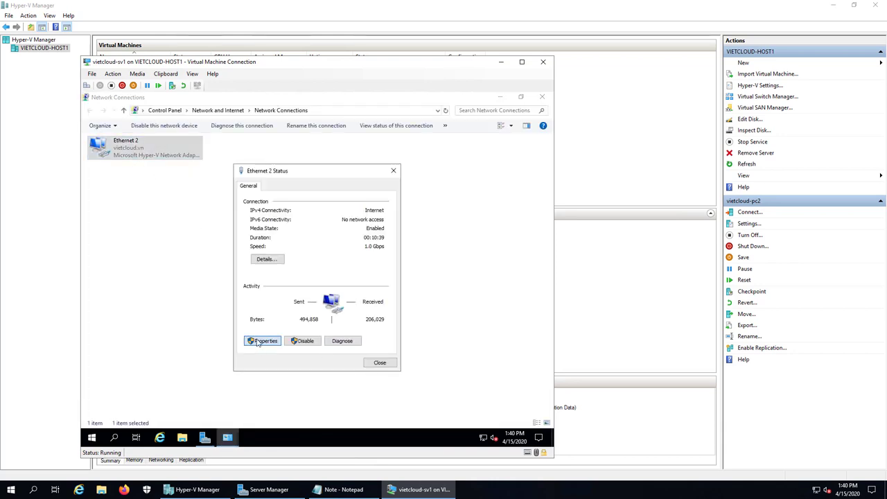
click(258, 345)
double_click(303, 281)
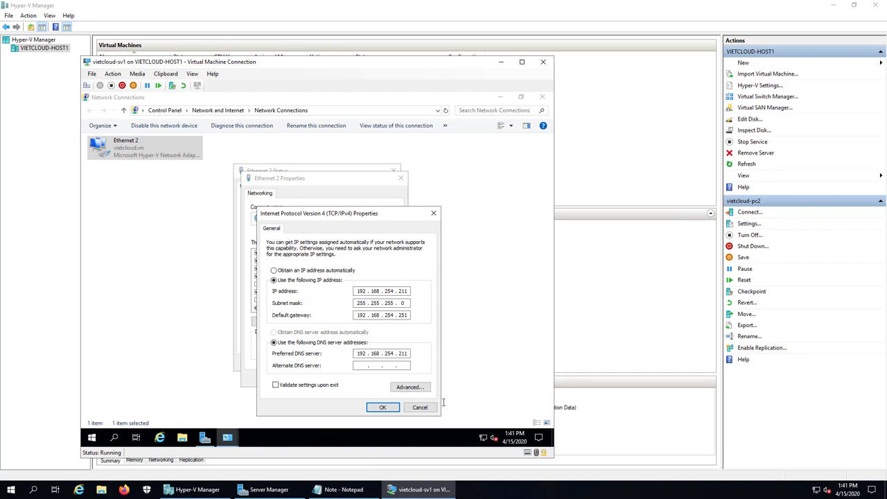
click(382, 407)
click(349, 377)
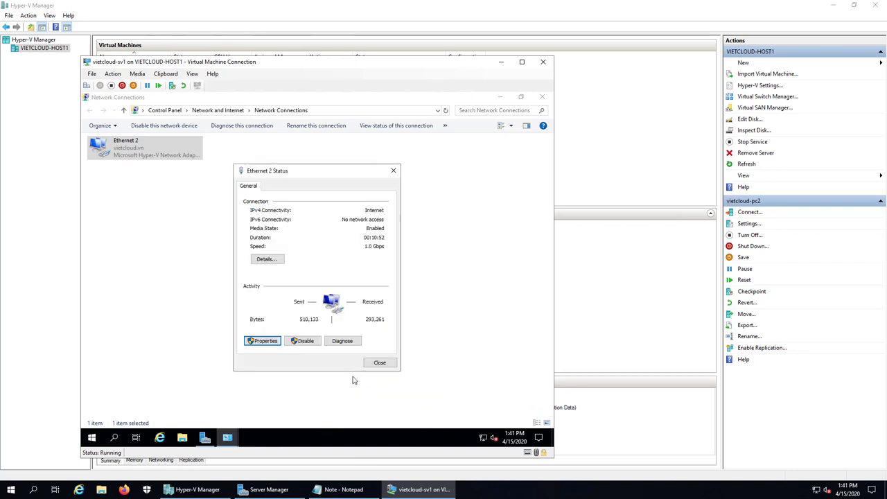
click(377, 363)
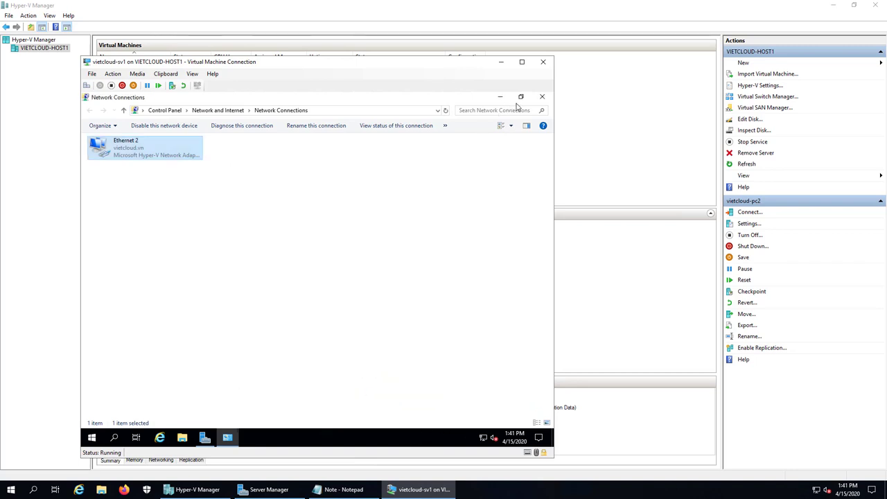
click(542, 96)
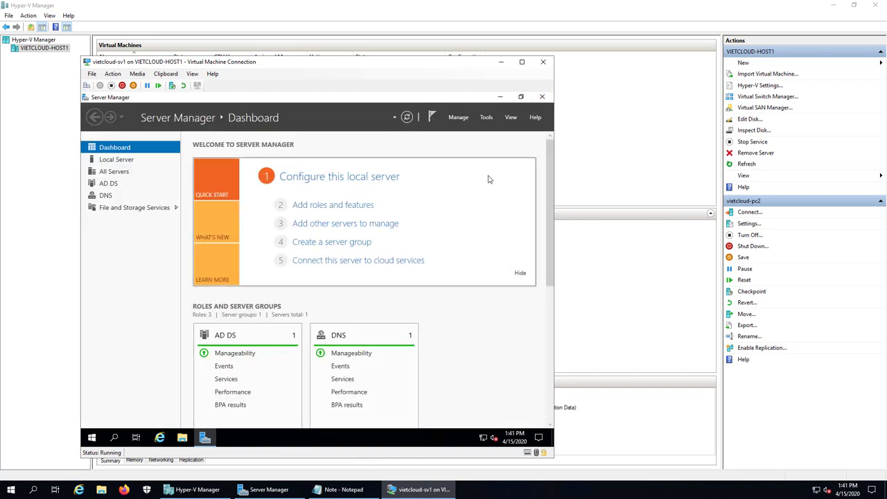
Launch DNS Manager from the administrative tools, maximize it, and expand the SV1 server.
click(486, 118)
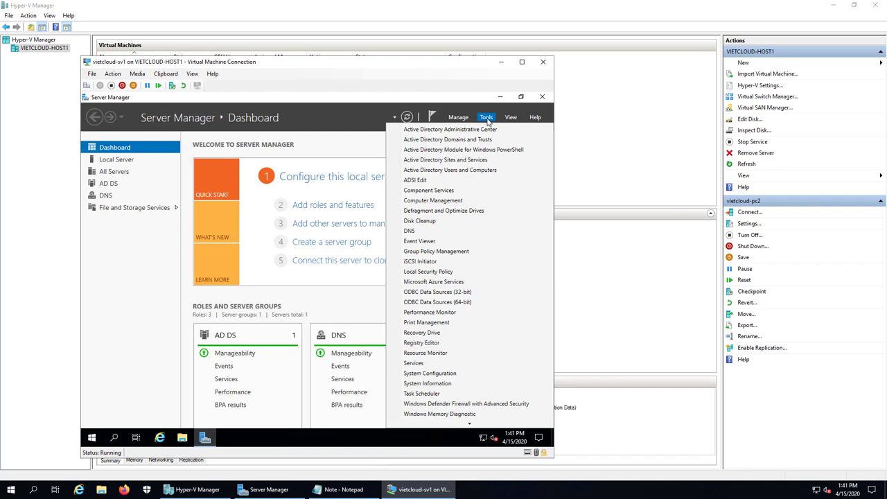
click(411, 231)
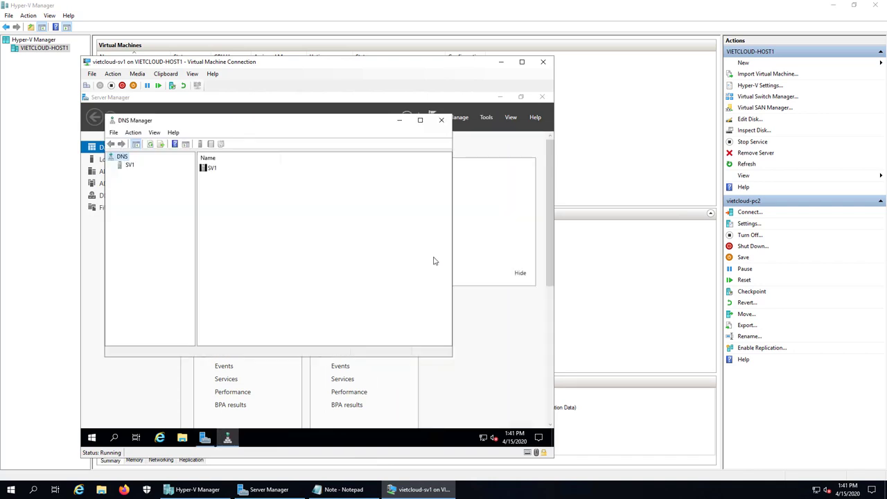
click(420, 121)
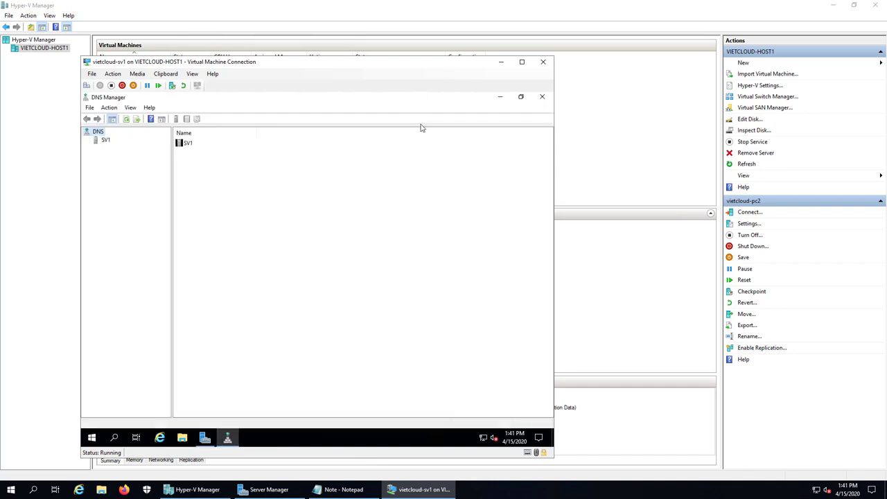
click(104, 141)
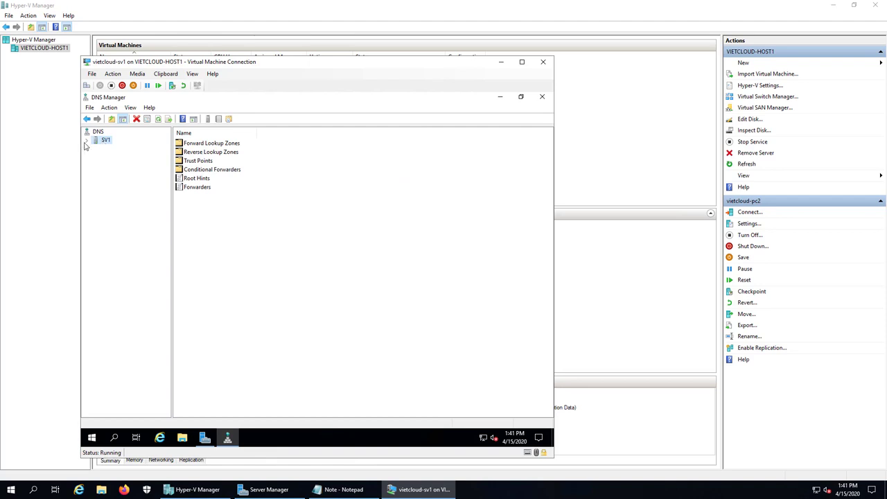
double_click(97, 142)
Browse the vietcloud.vn and _msdcs.vietcloud.vn forward zones, then the reverse lookup zones.
double_click(119, 150)
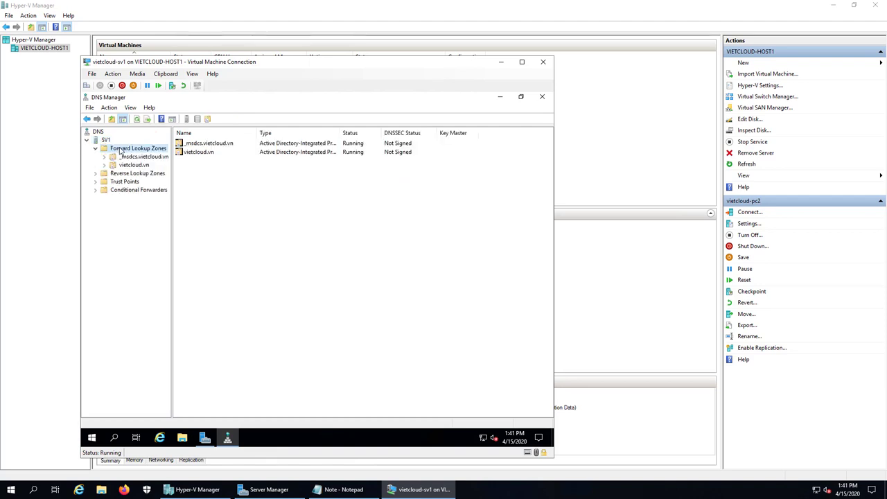
double_click(133, 165)
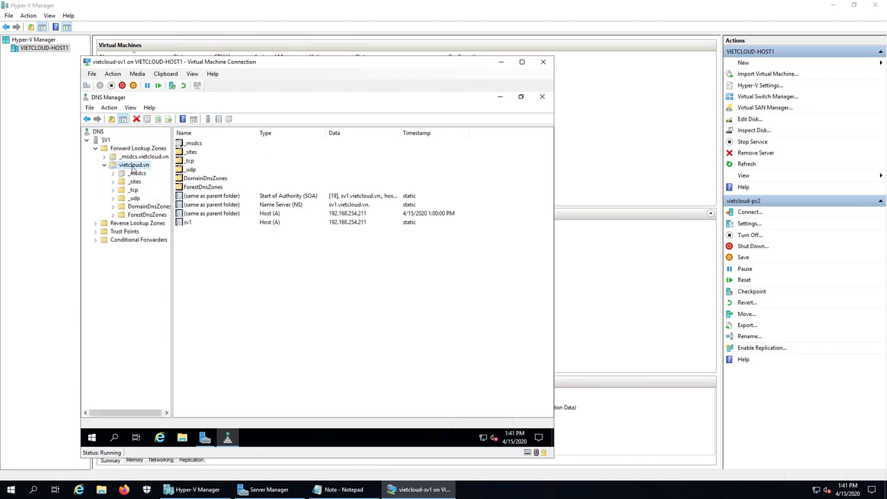
double_click(137, 158)
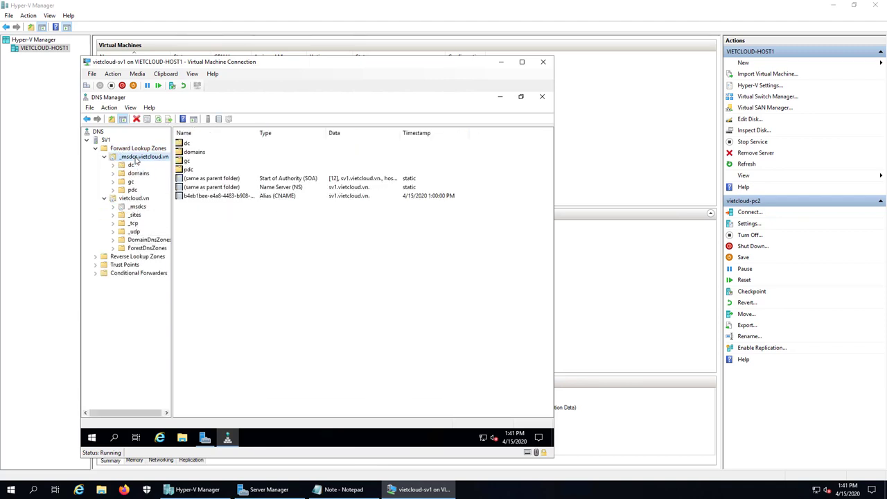
click(104, 157)
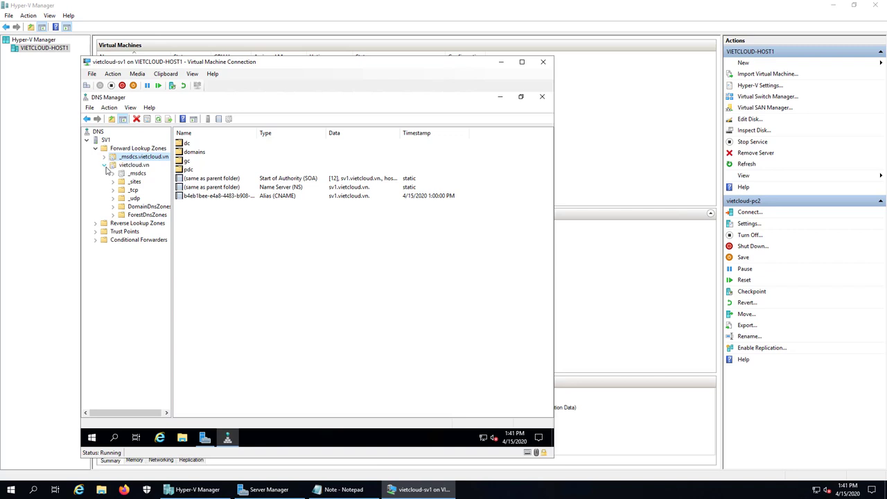
click(104, 165)
click(127, 174)
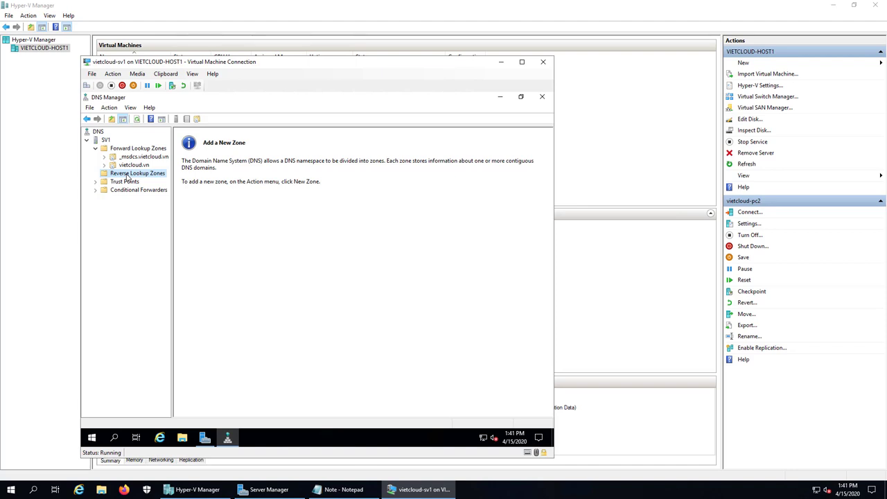
click(135, 149)
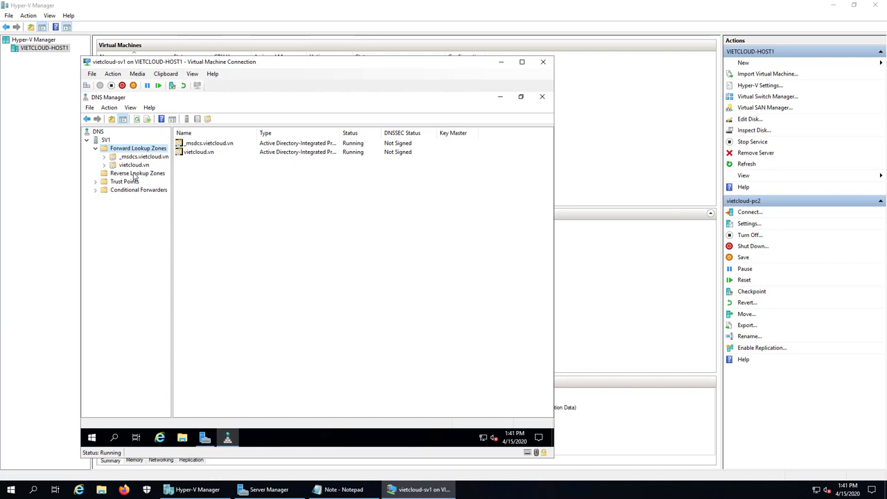
click(134, 175)
Start a new primary, domain-replicated IPv4 reverse lookup zone.
right_click(134, 174)
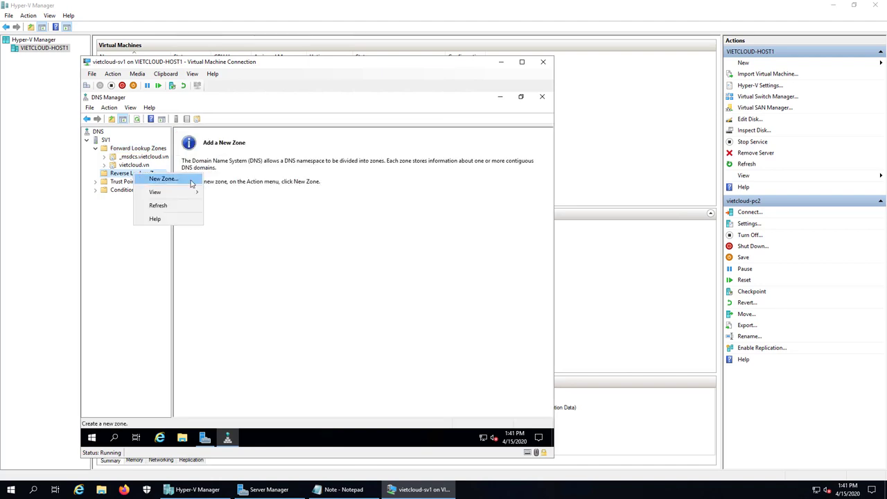
click(163, 179)
click(257, 267)
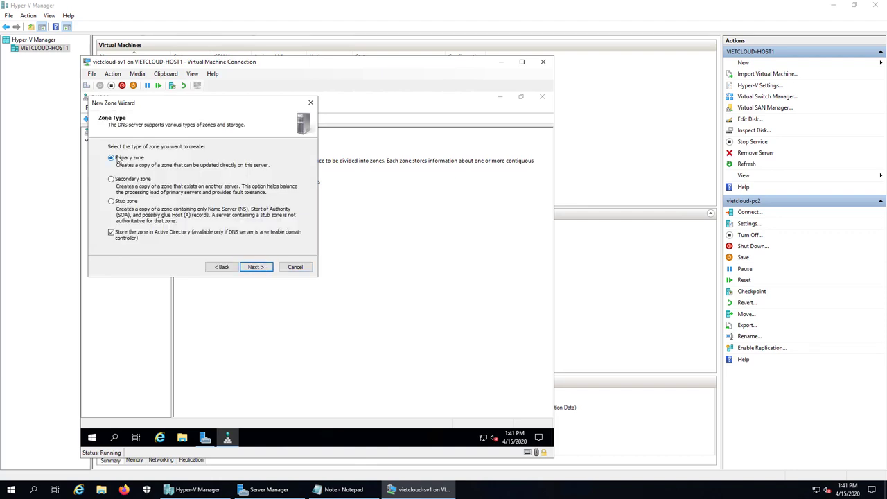
click(258, 267)
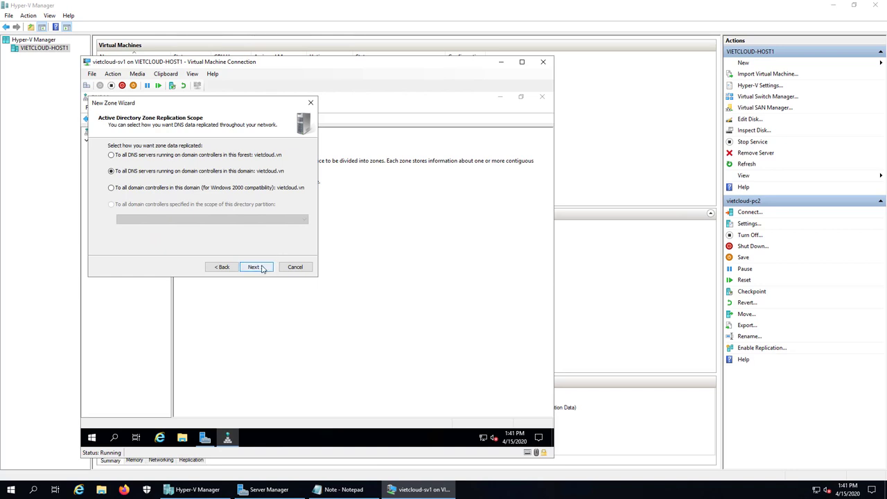
click(256, 267)
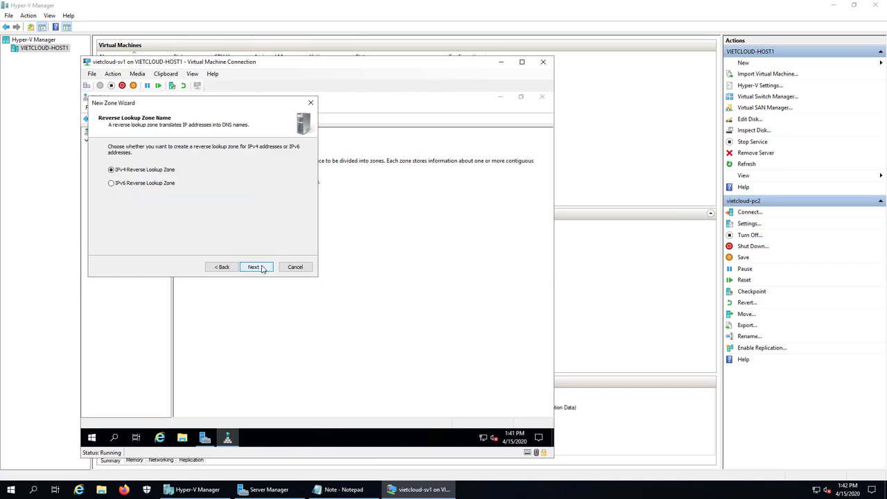
click(257, 267)
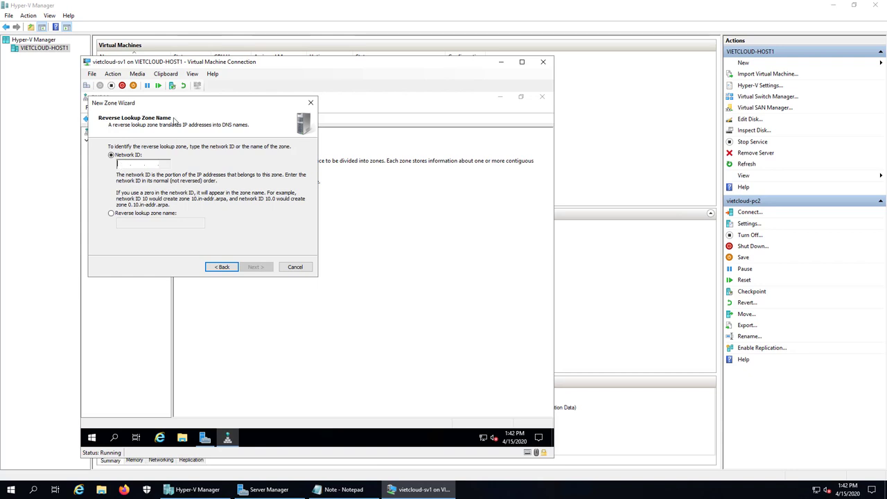
Use network ID 192.168.254 with secure-only updates, finish, and open the 254.168.192.in-addr.arpa zone.
text(192.168.)
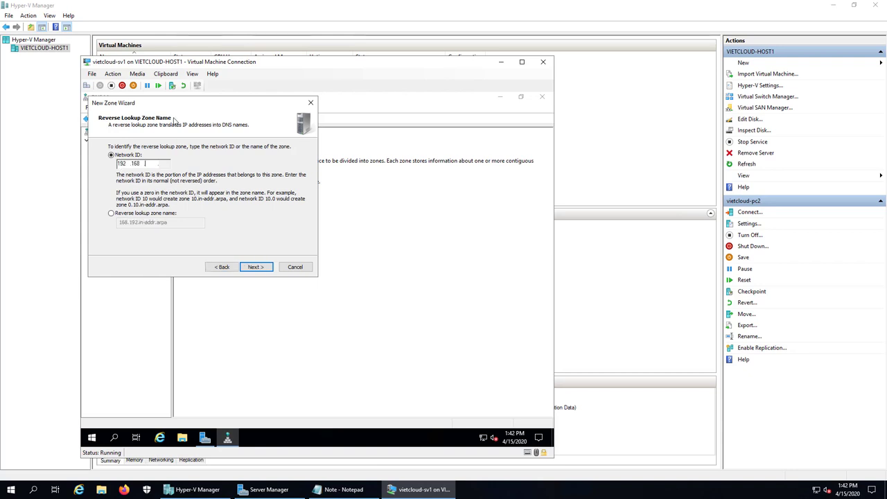
text(254)
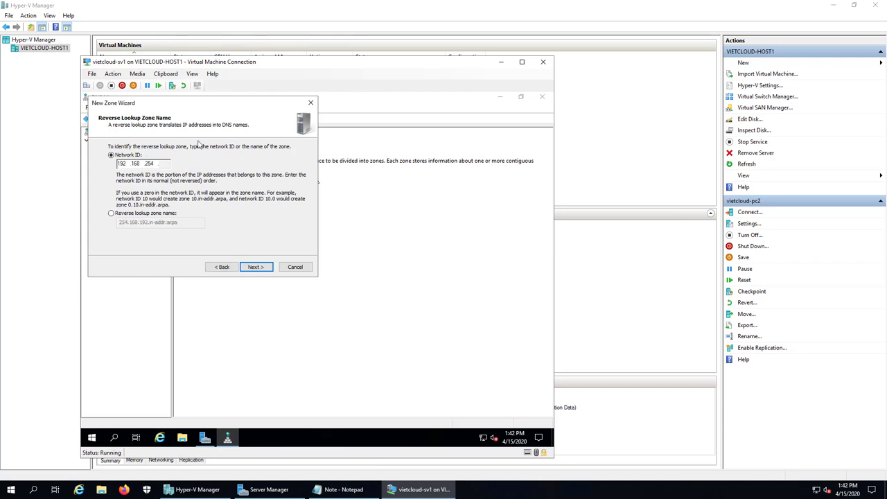
click(267, 267)
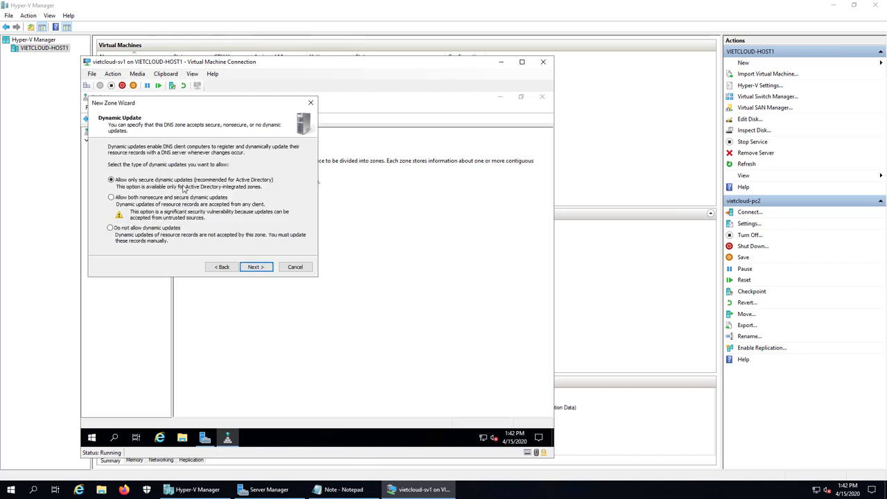
click(253, 267)
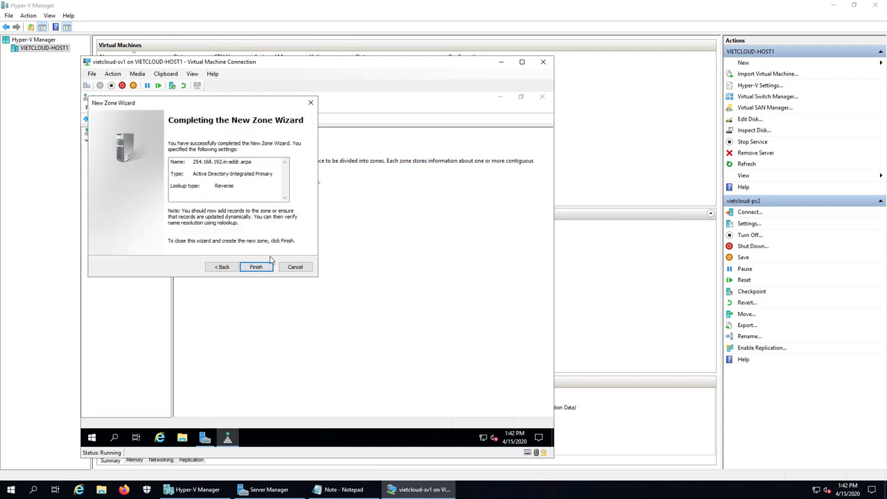
click(262, 268)
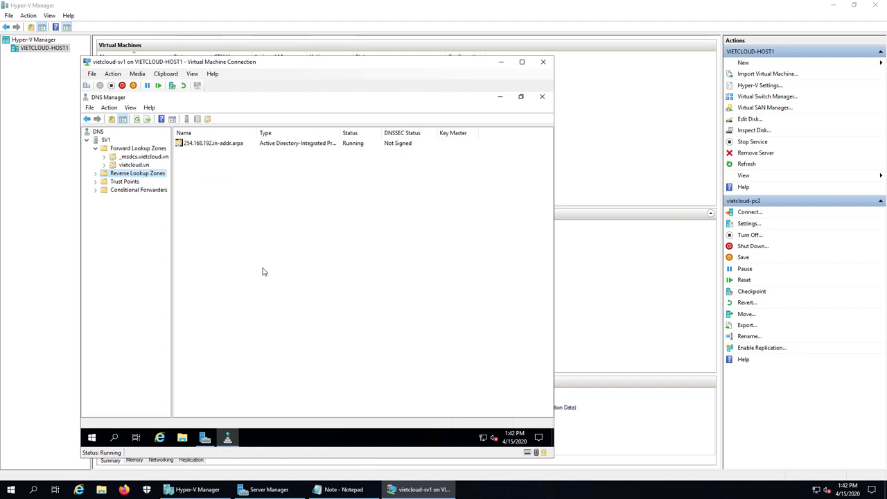
double_click(139, 174)
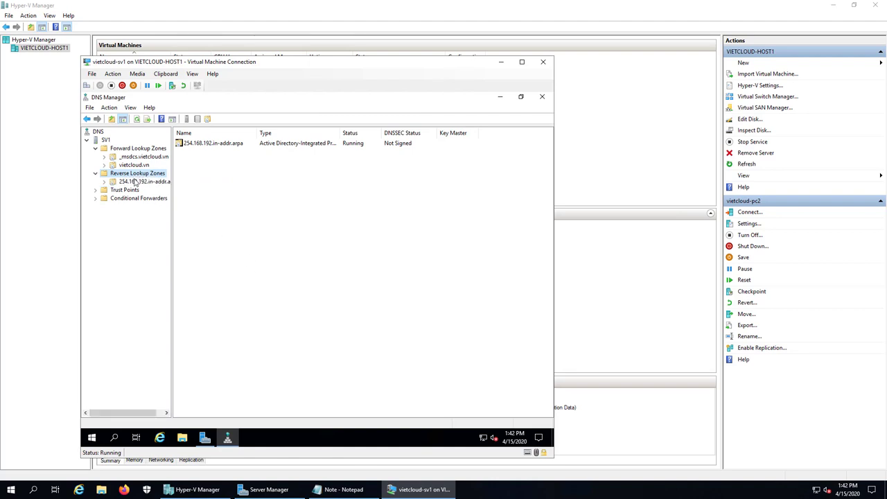
click(142, 182)
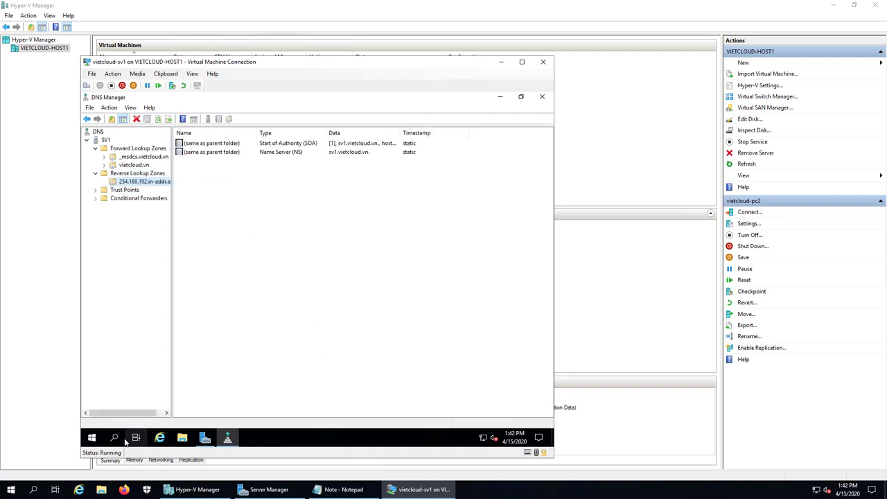
Run ipconfig /registerdns in an administrator command prompt on sv1, then close the prompt.
right_click(92, 438)
click(111, 393)
text(cmd)
key(Return)
text(ipconfig )
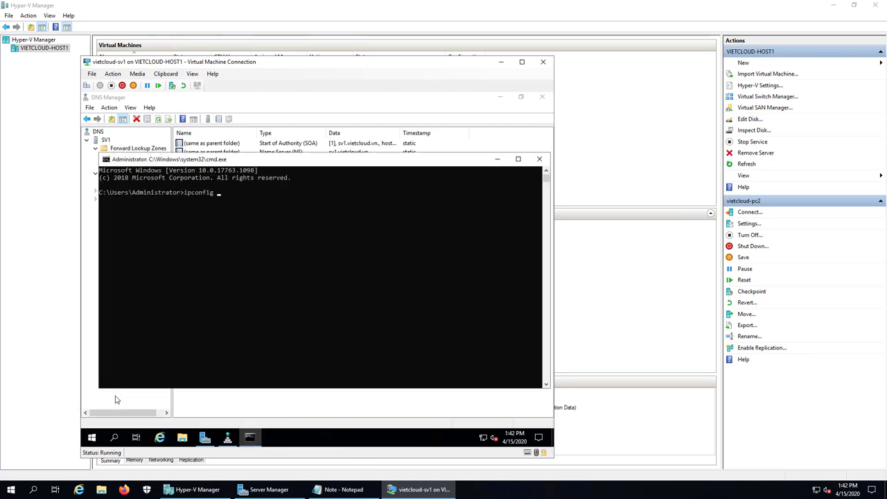
text(/registerdns)
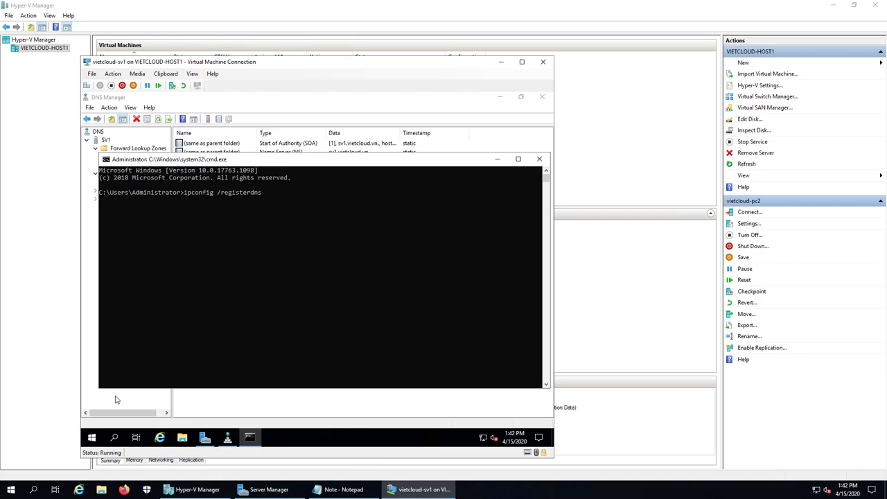
key(Return)
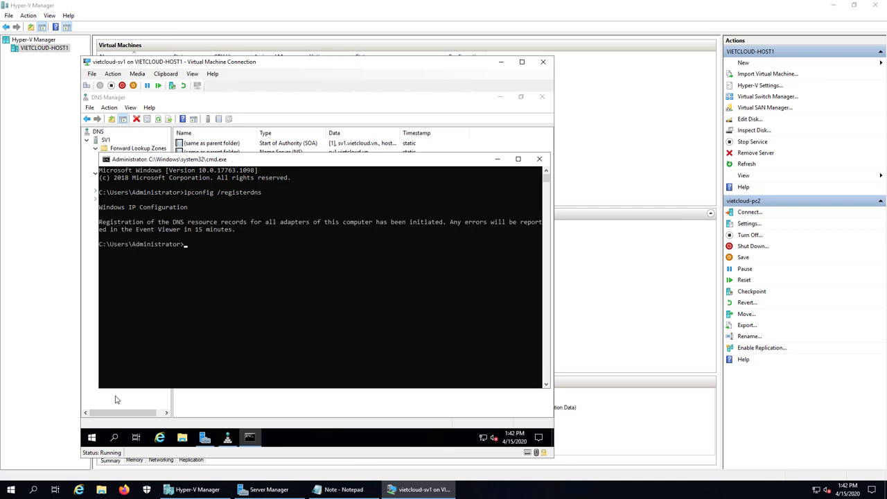
click(539, 161)
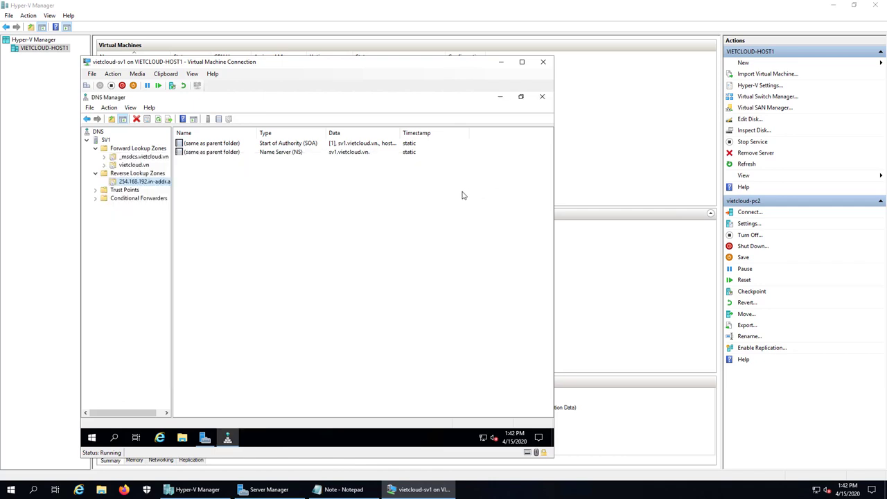
Refresh the reverse zone, check the 192.168.254.211 → sv1.vietcloud.vn PTR record, then close DNS and Server Manager.
click(294, 231)
key(F5)
click(215, 162)
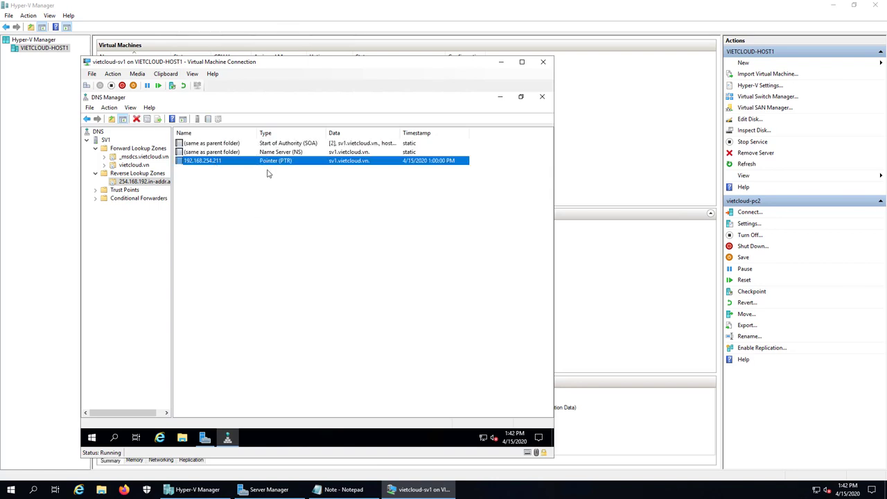
click(284, 176)
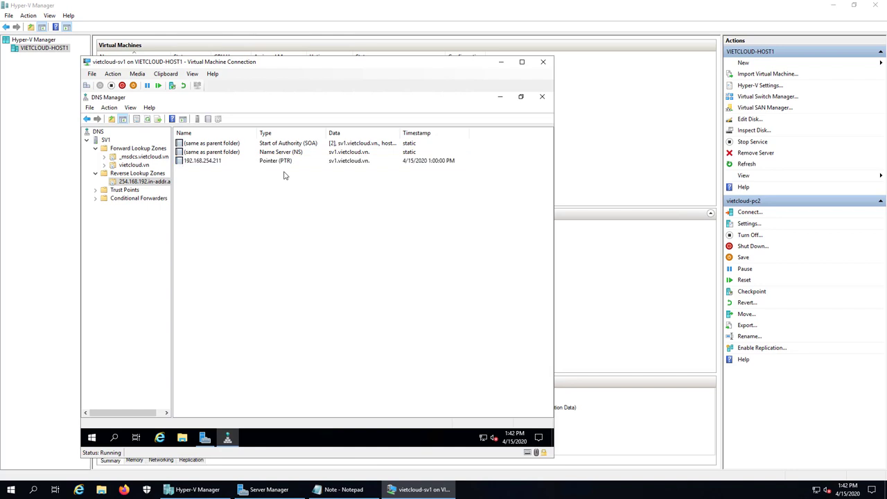
click(542, 100)
click(542, 98)
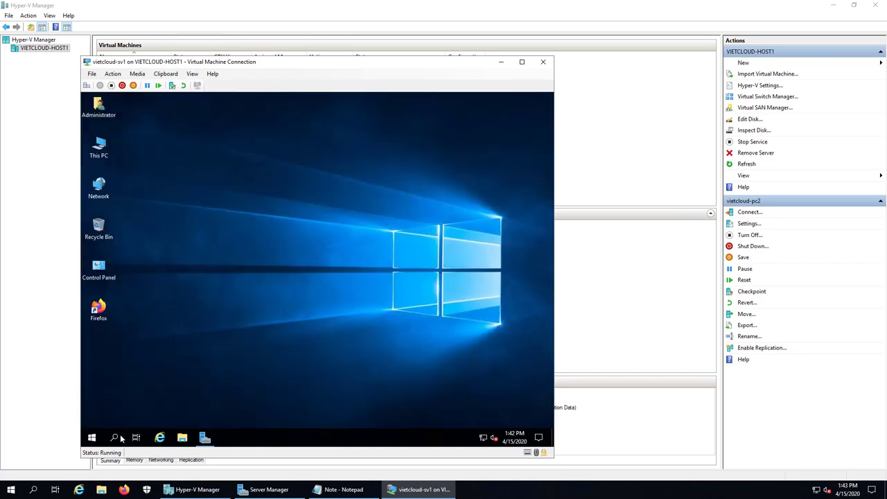
Open a command prompt on sv1 and start an interactive nslookup session.
right_click(92, 443)
click(115, 392)
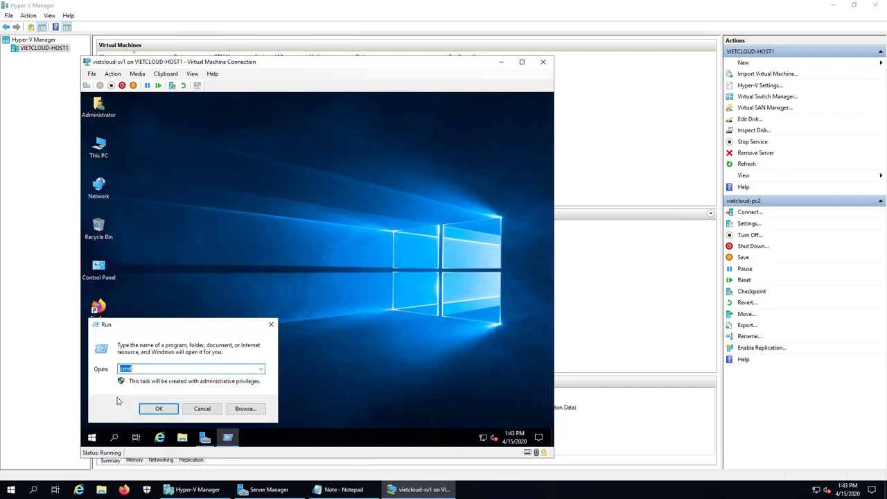
key(Return)
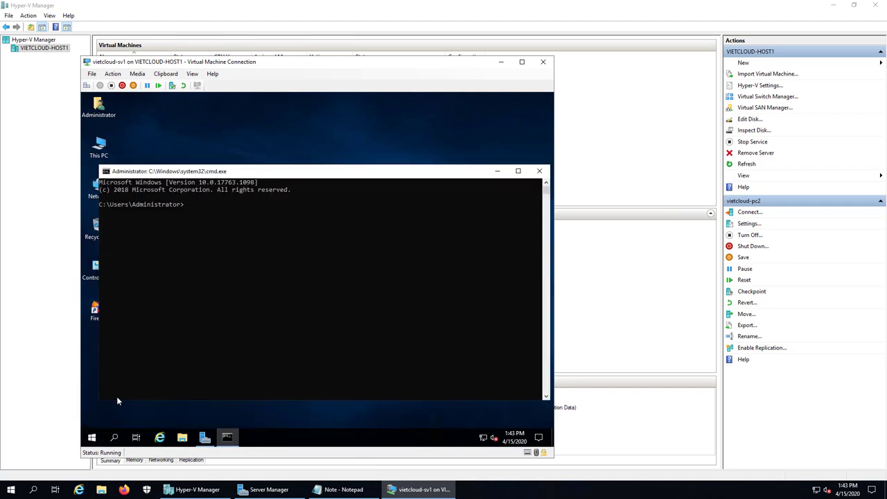
text(nslookup)
key(Return)
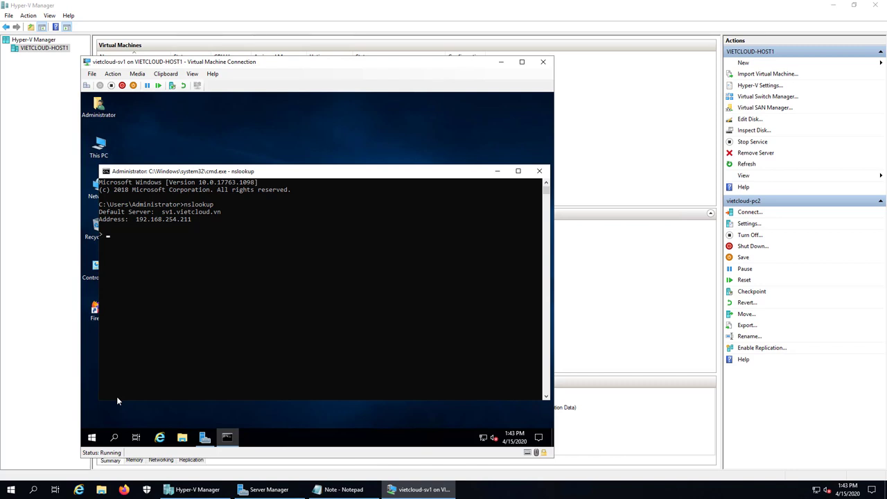
Look up 192.168.254.211 and sv1, both resolving to sv1.vietcloud.vn, then close the prompt.
text(192.168.254.211)
key(Return)
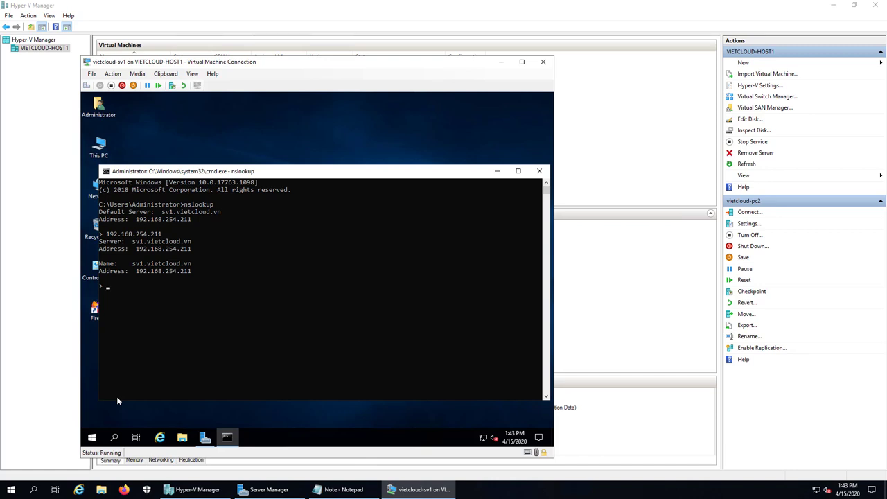
text(sv1)
key(Return)
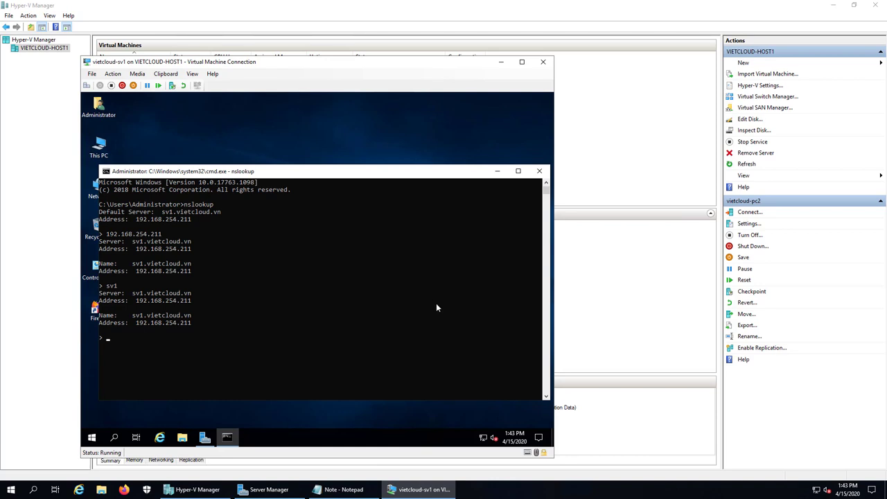
click(542, 174)
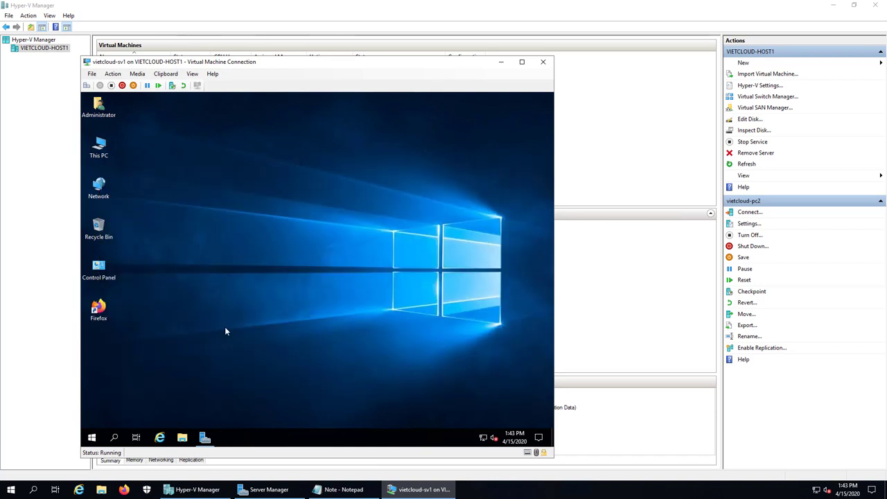
Launch Active Directory Users and Computers from Server Manager's Tools, maximize it, and expand vietcloud.vn.
click(212, 434)
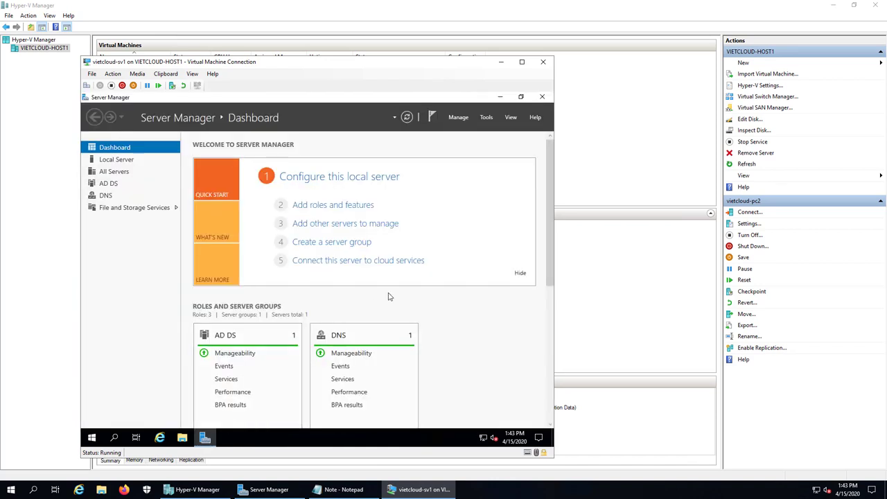
click(486, 118)
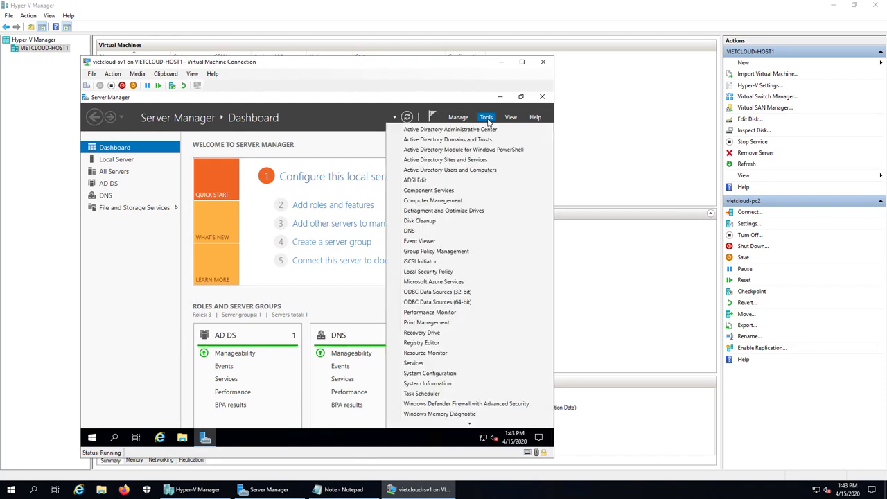
click(456, 171)
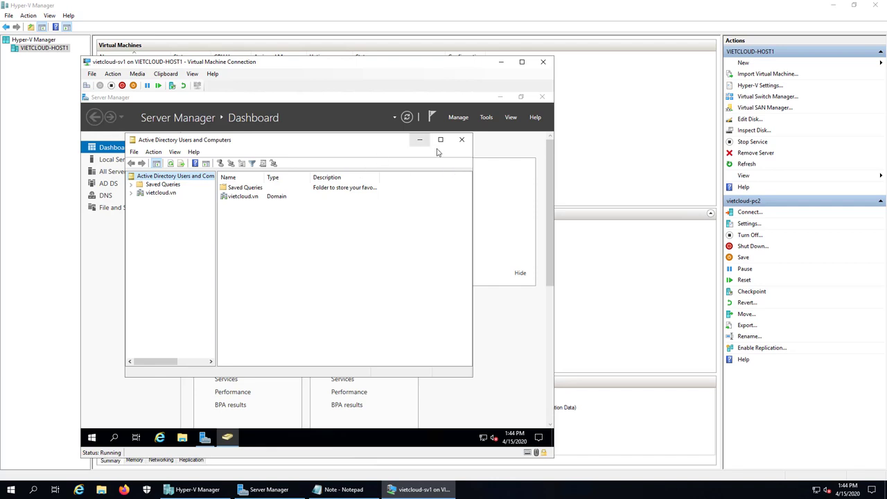
click(440, 139)
click(117, 149)
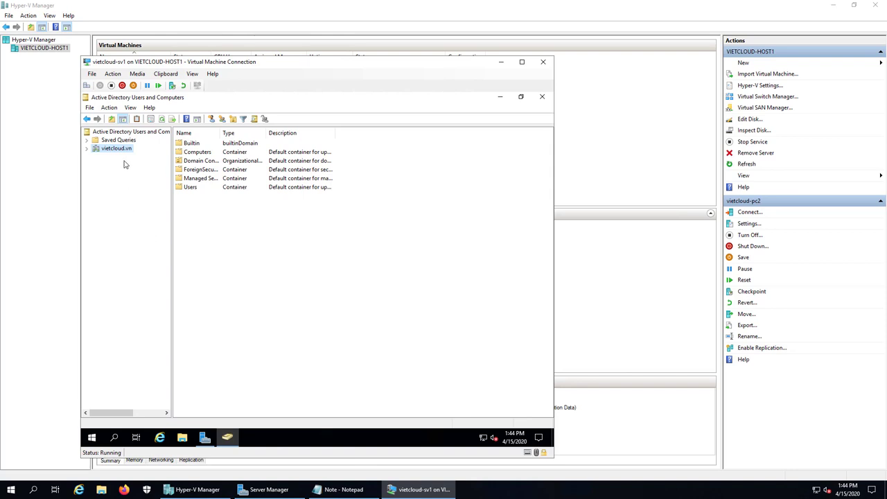
double_click(123, 148)
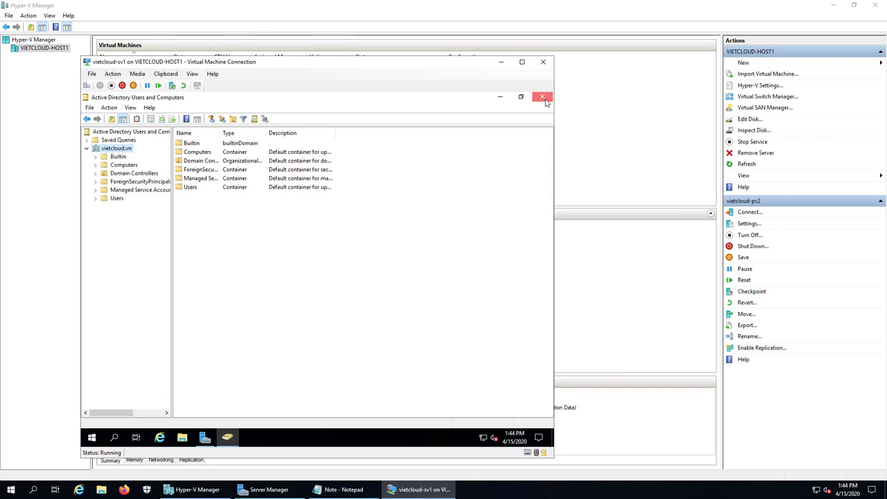
Reopen Active Directory Users and Computers with dsa.msc and expand the vietcloud.vn domain.
right_click(93, 437)
click(114, 393)
text(dsa.msc)
key(Return)
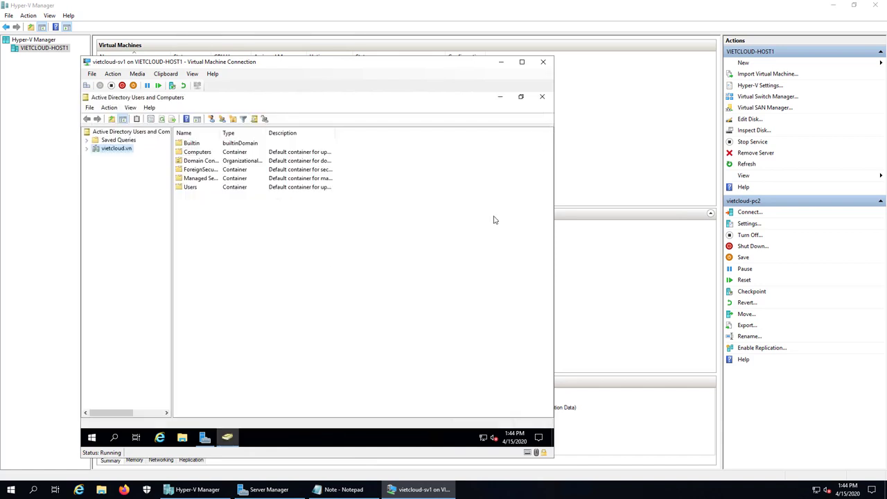
double_click(106, 150)
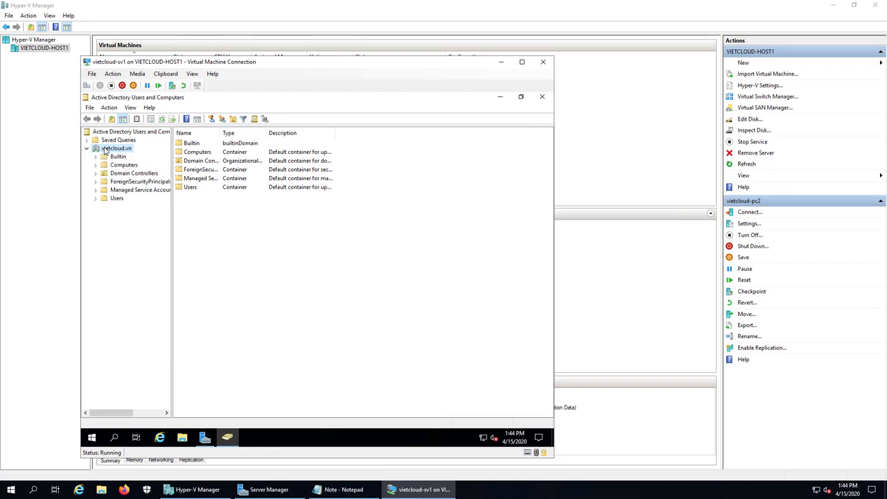
Create an organizational unit named SAIGON under vietcloud.vn and select it in the tree.
right_click(201, 227)
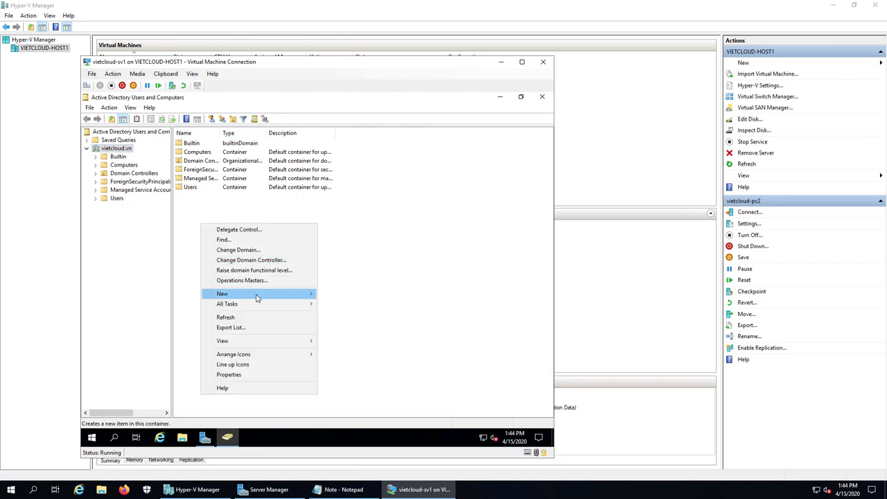
mouse_move(257, 297)
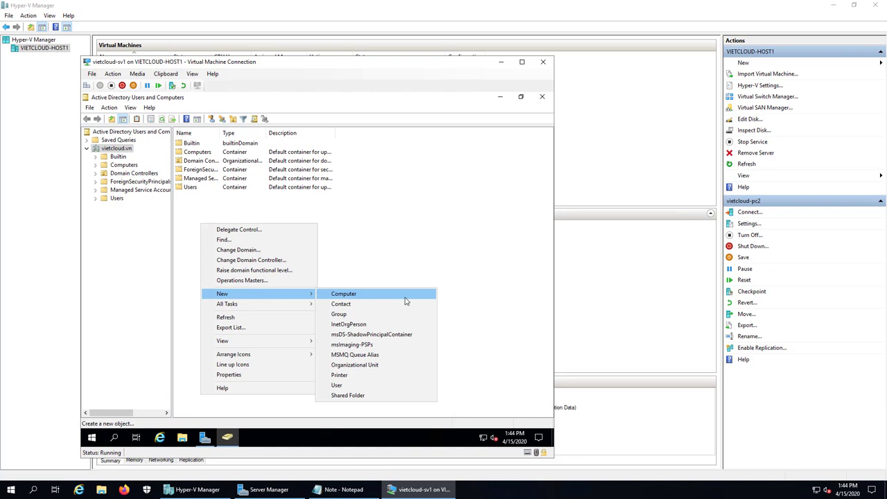
click(398, 366)
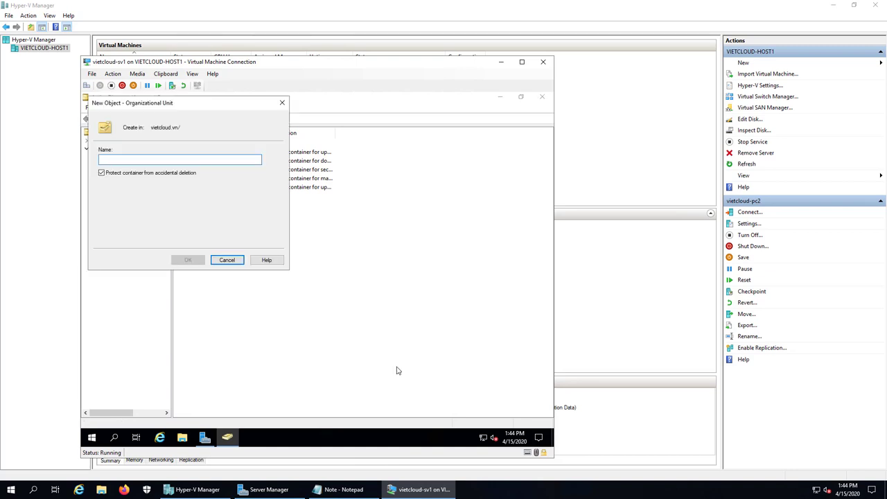
text(SAIGON)
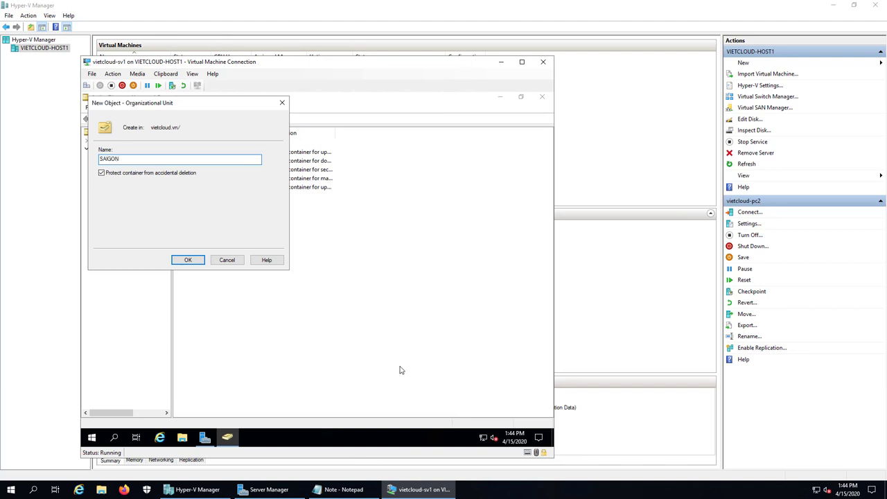
click(196, 260)
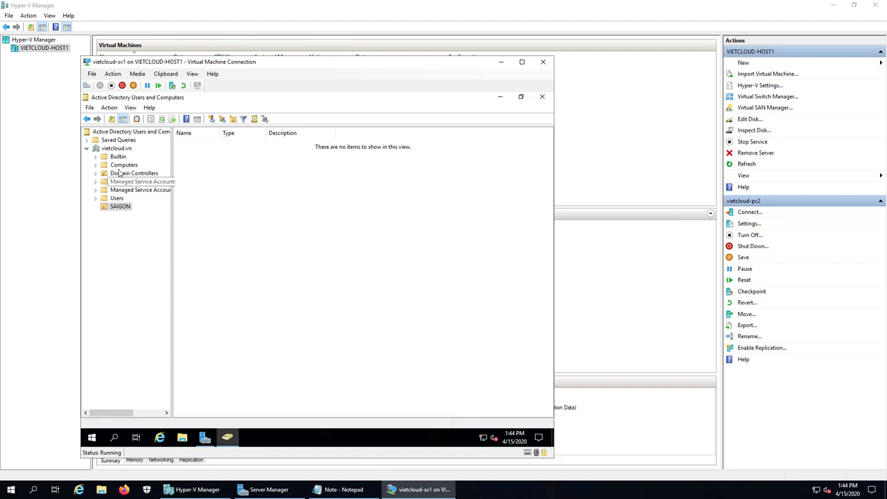
click(116, 149)
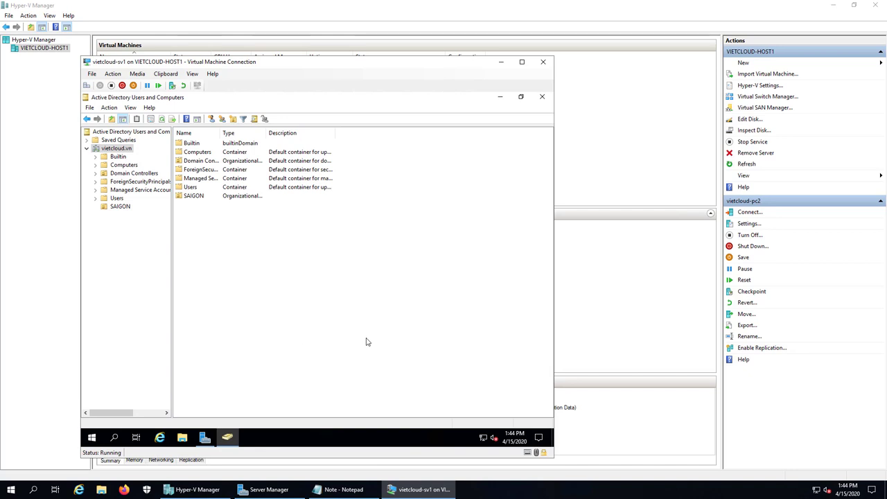
click(121, 206)
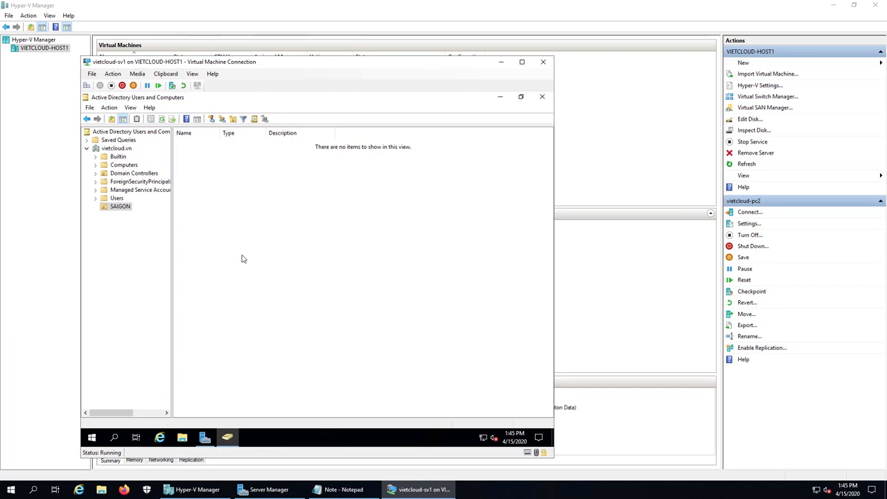
Start a new user in SAIGON with u1 as the first name and logon name.
right_click(215, 223)
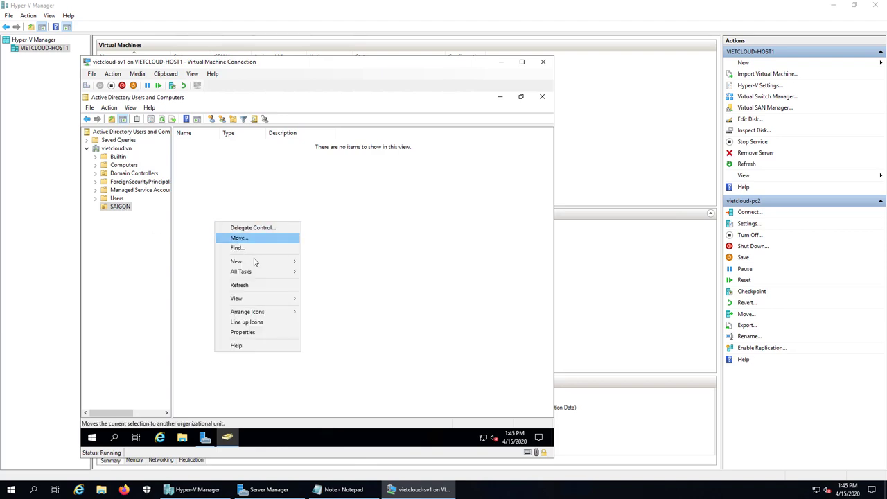
mouse_move(239, 261)
click(326, 353)
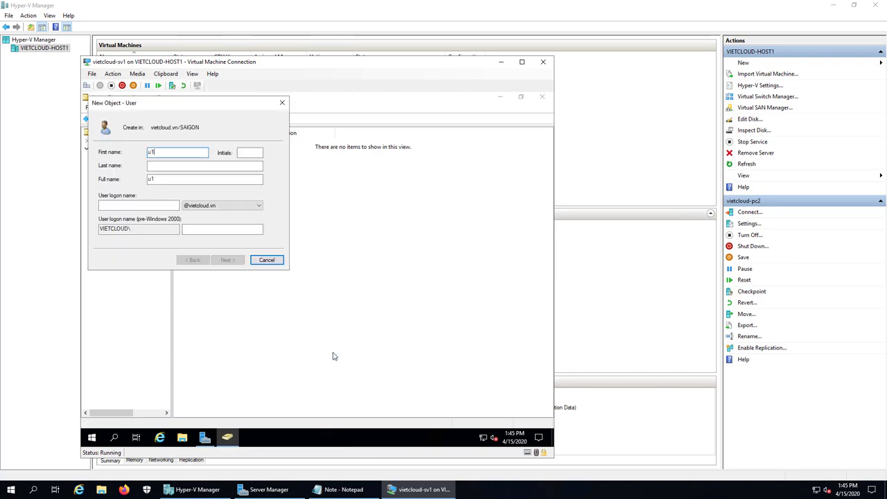
click(138, 207)
text(u1)
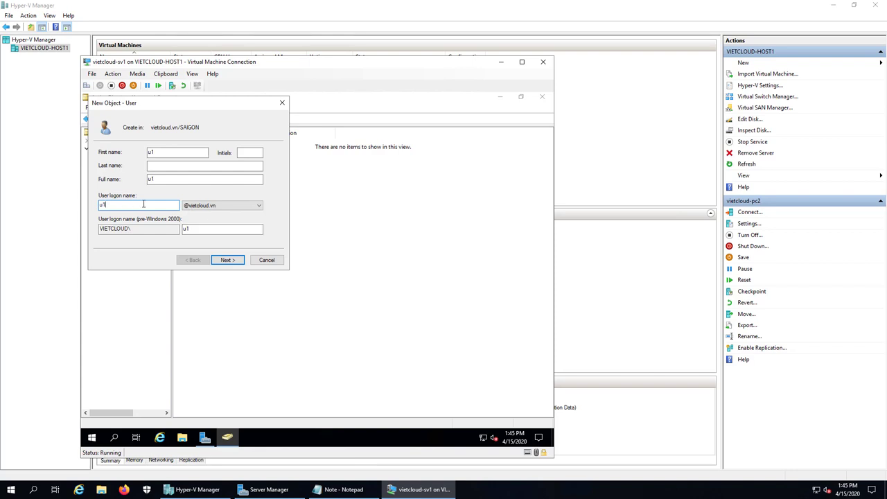
click(124, 204)
click(231, 260)
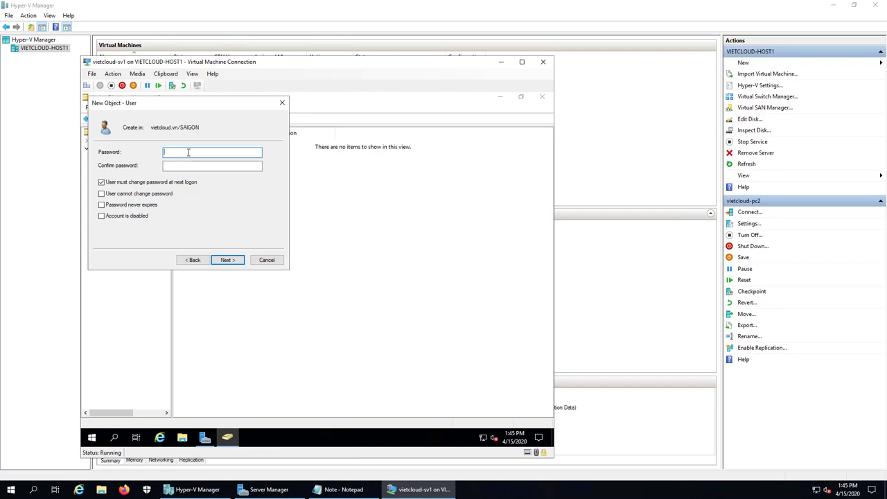
Set u1's password, clear the must-change-at-logon option, tick Password never expires, and finish.
key(Caps_Lock)
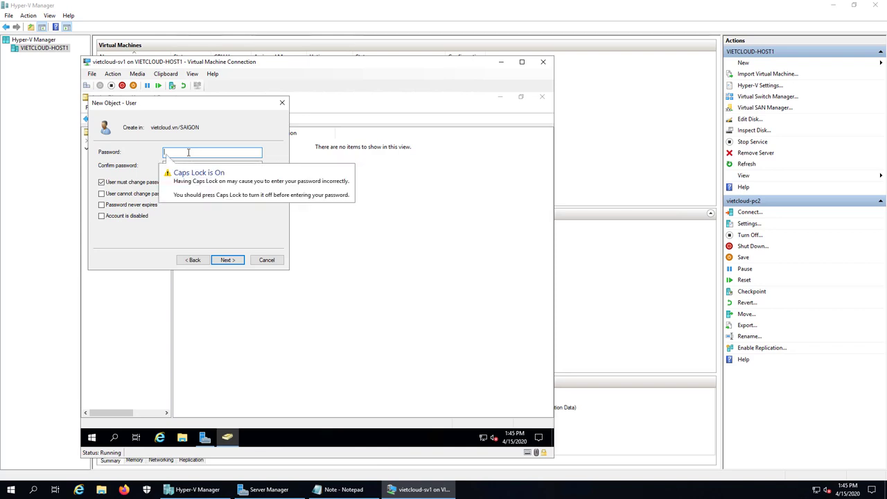
key(Caps_Lock)
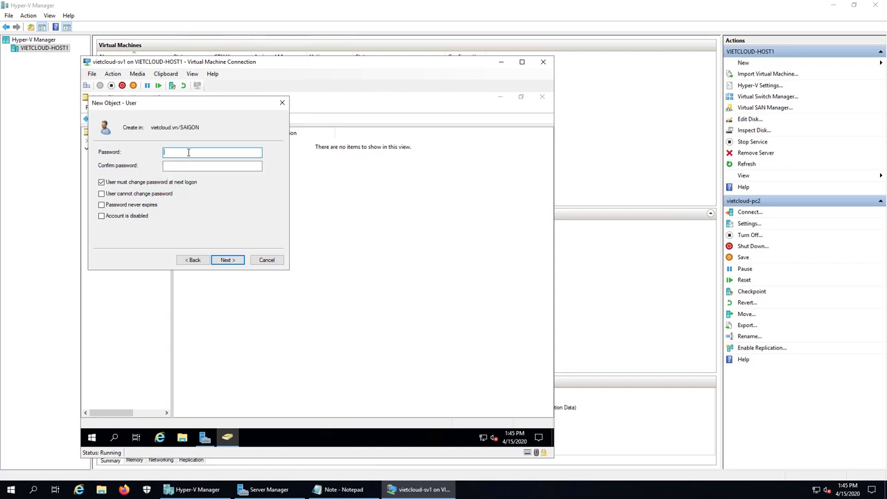
text(@ssw0rd)
key(Tab)
text(P@ssw0rd)
click(166, 182)
click(128, 204)
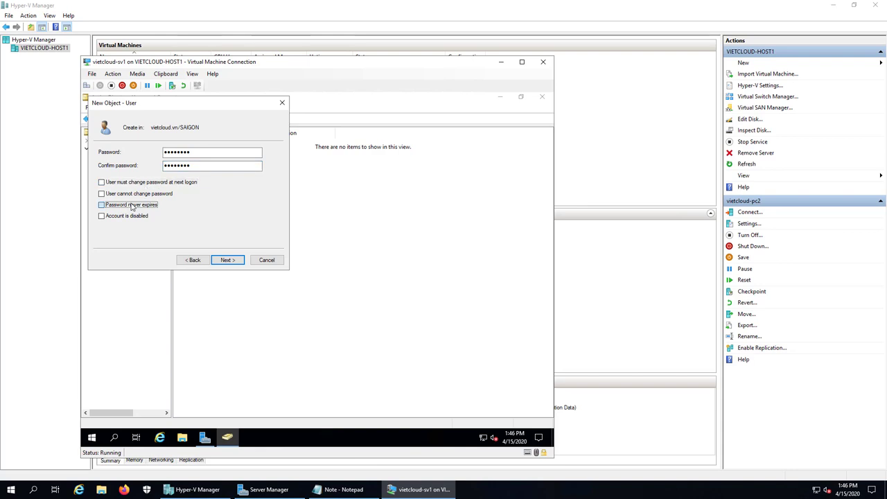
click(229, 262)
click(228, 260)
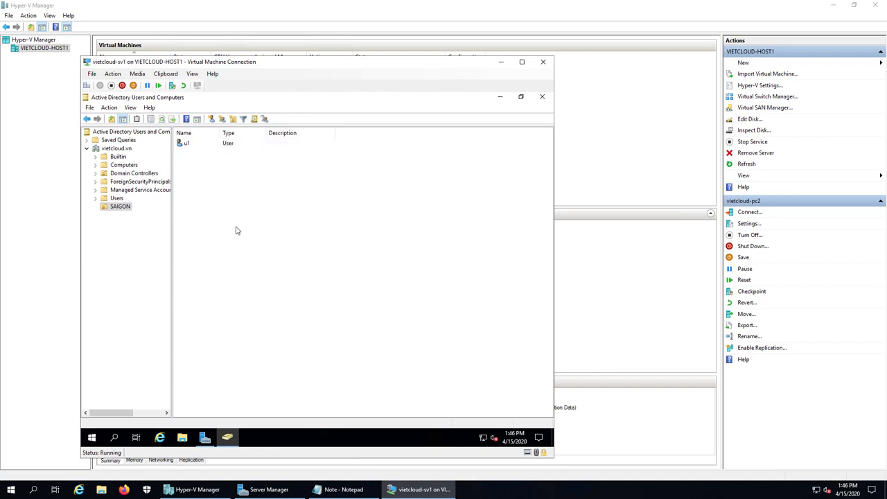
Start a new user in SAIGON, entering u2 in both name fields.
right_click(212, 182)
mouse_move(251, 220)
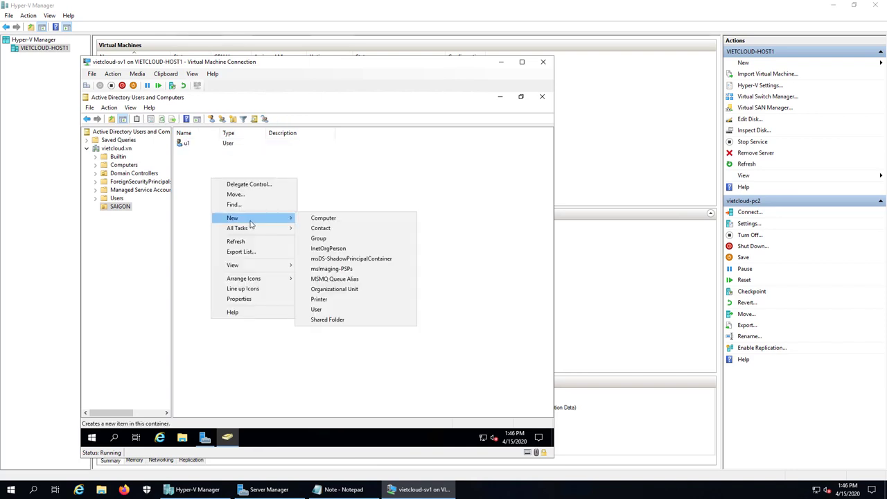
click(322, 312)
text(u2)
key(Tab)
key(Tab)
key(Tab)
key(Tab)
text(u2)
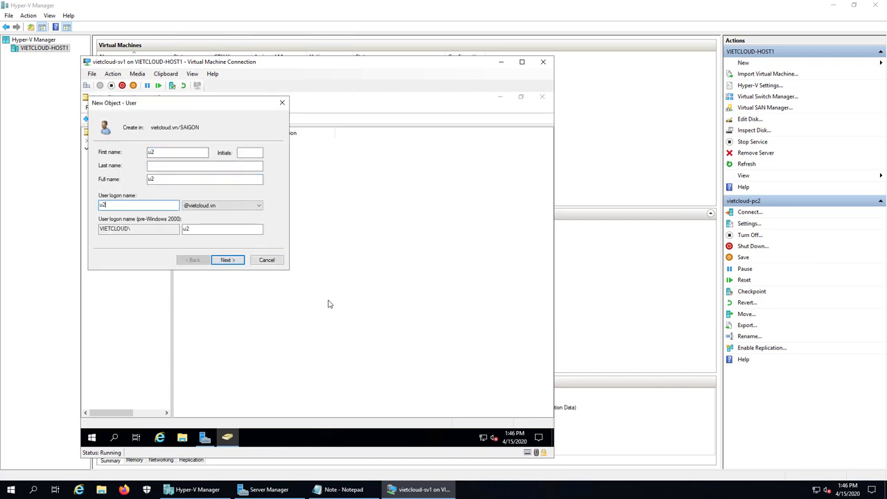
click(225, 261)
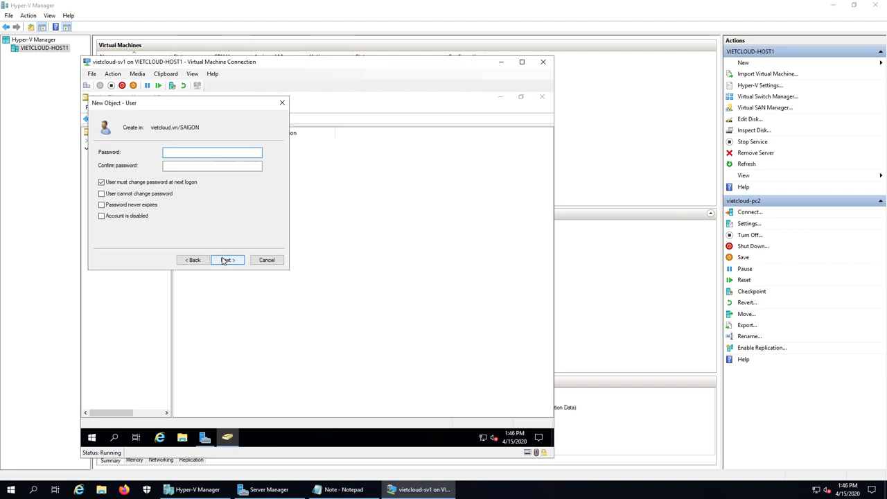
Set u2's password, clear the must-change-at-logon option, tick Password never expires, and finish.
text(12345678)
key(Tab)
text(12345678)
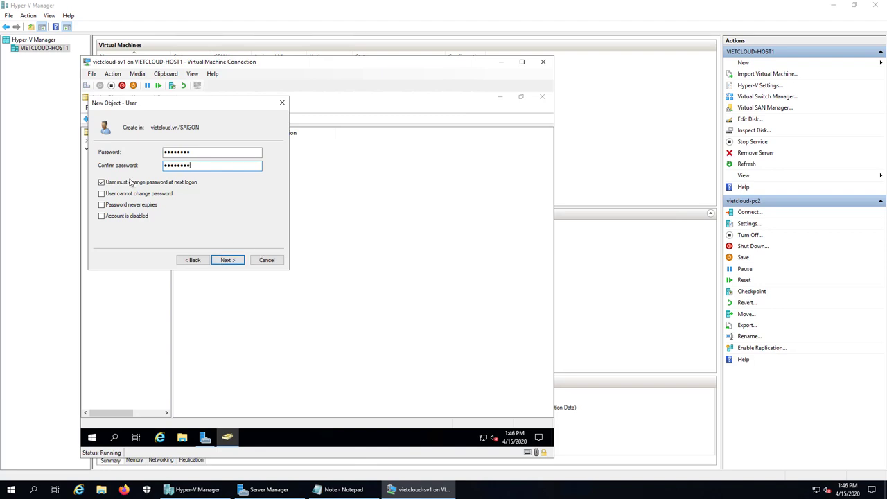
click(128, 183)
click(140, 207)
click(228, 260)
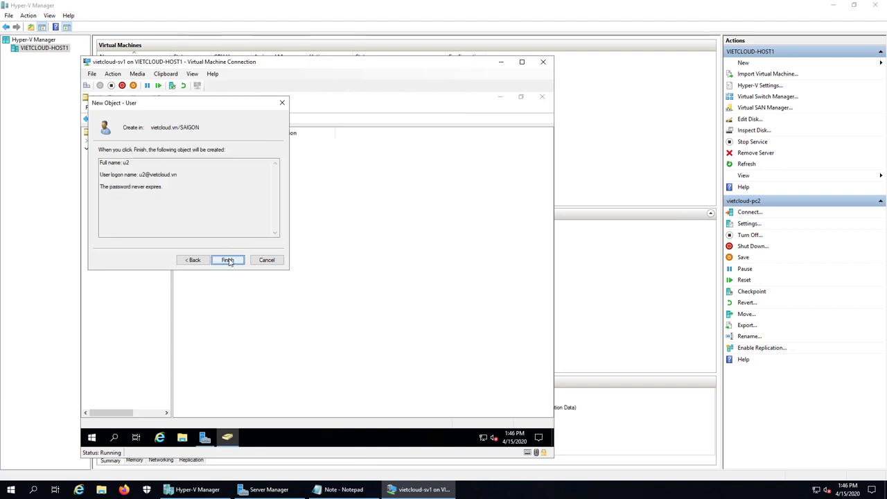
click(228, 259)
Minimize the domain controller's connection window and bring Notepad to the front.
click(282, 267)
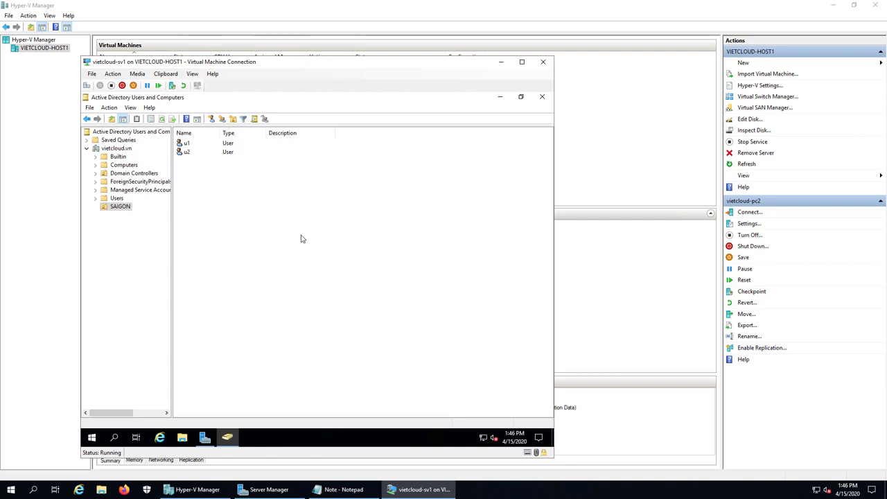
click(501, 62)
click(343, 490)
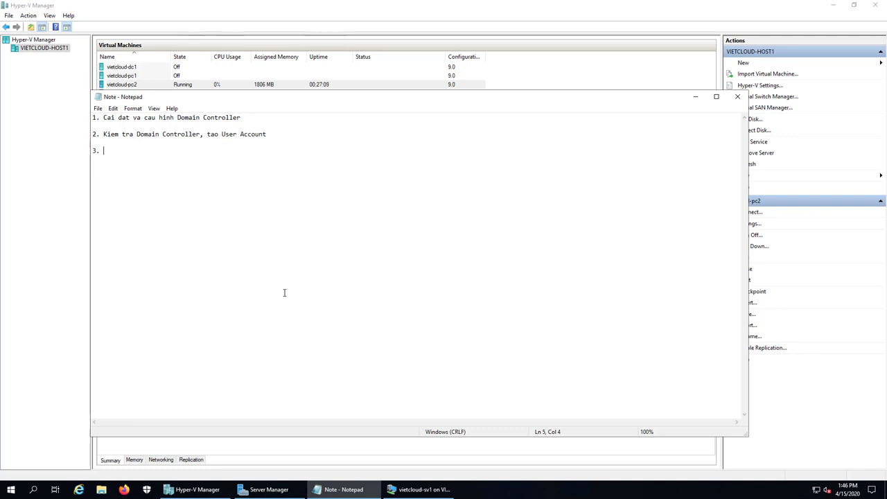
Add item 3 'Join may Client vao Domain' to the notes, then minimize the vietcloud-sv1 window.
text(Join may Client va2o o Domain)
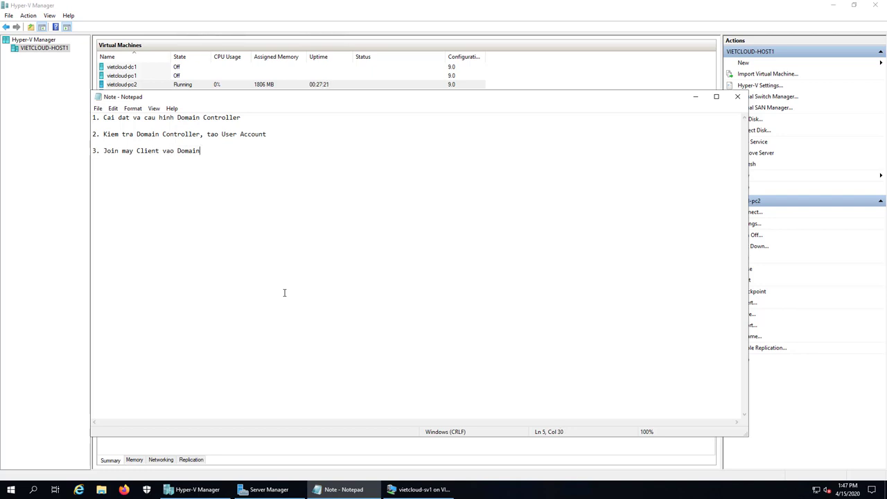
key(Return)
key(Return)
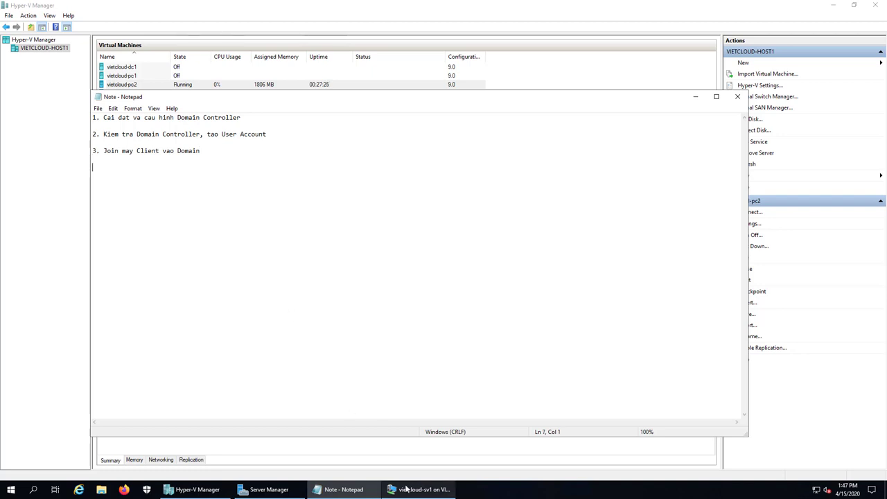
click(409, 490)
click(501, 63)
Connect to vietcloud-pc2 and check its Ethernet IPv4 DNS settings without changing anything.
click(696, 96)
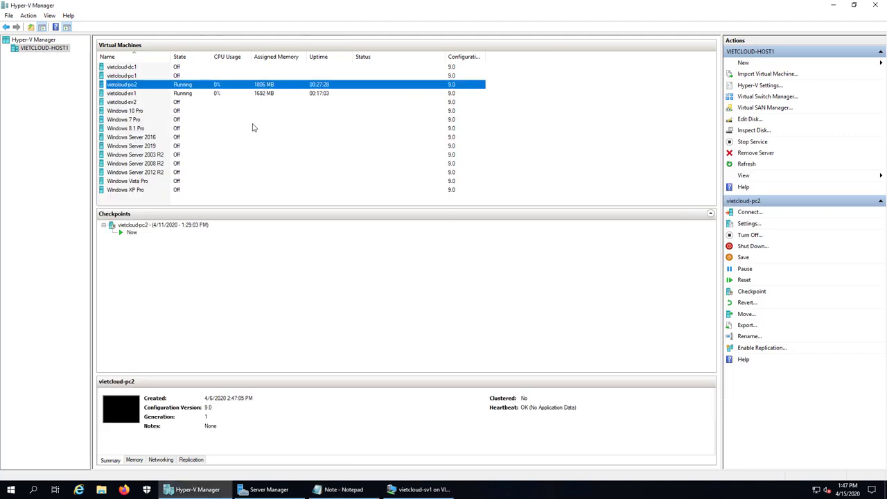
double_click(130, 84)
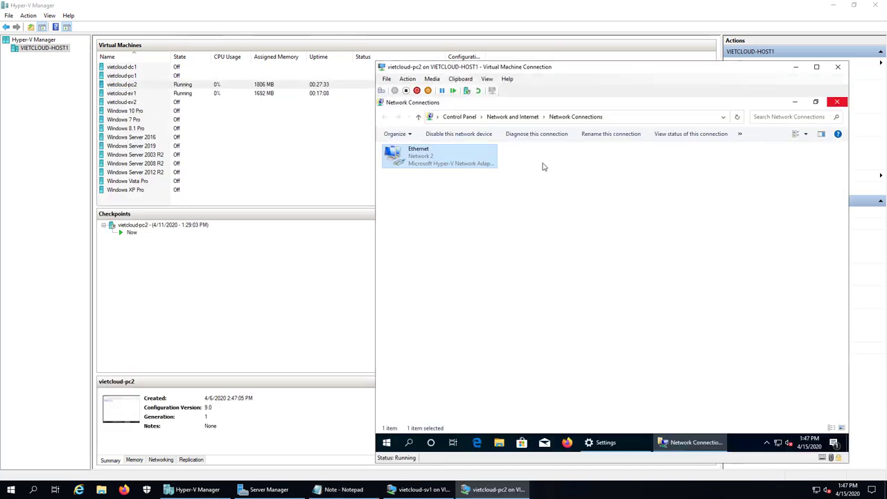
right_click(441, 164)
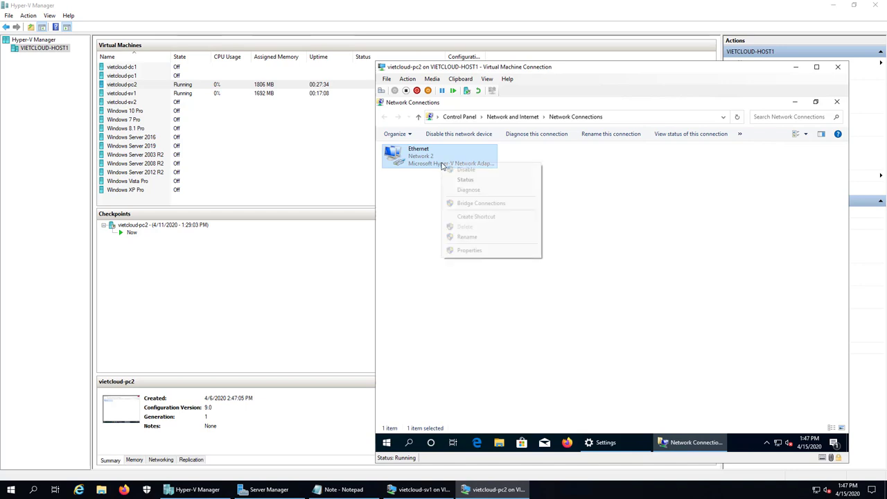
click(490, 252)
click(450, 240)
click(521, 284)
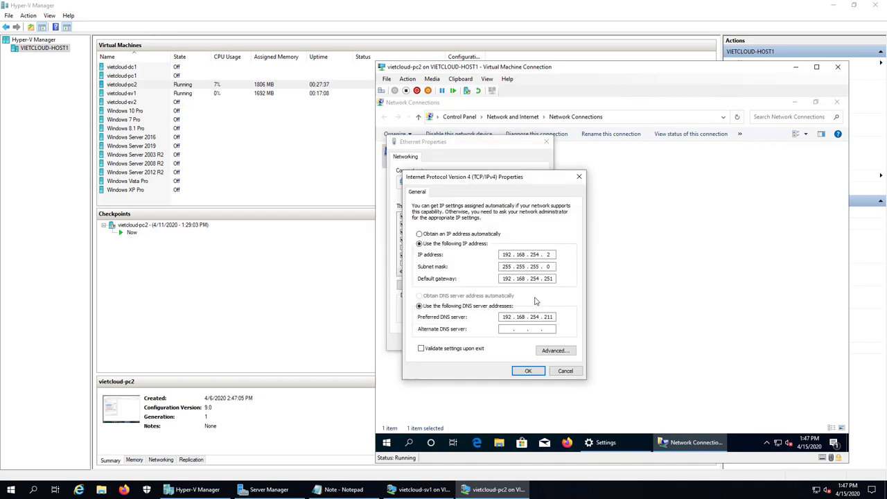
click(566, 371)
click(532, 342)
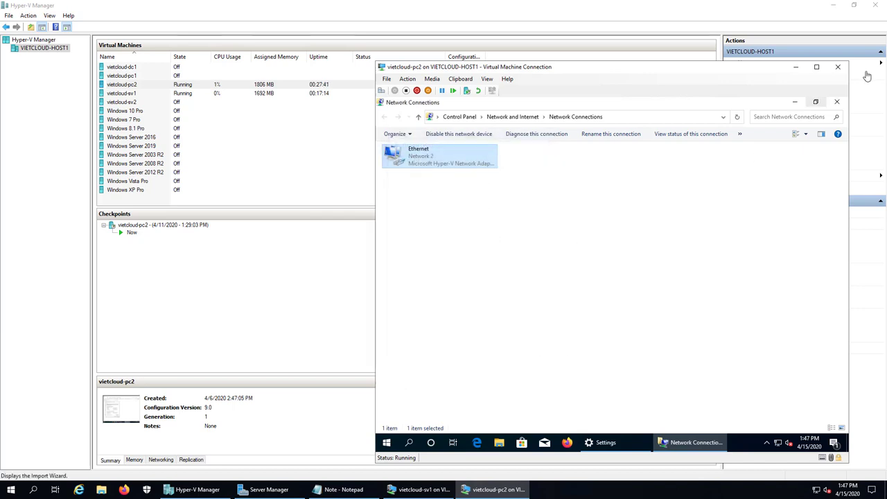
click(838, 104)
click(838, 105)
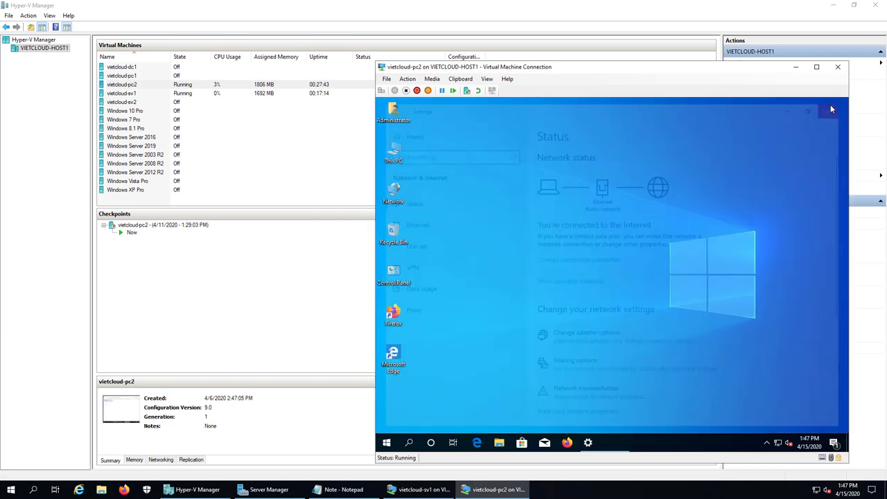
Run nslookup on pc2 to confirm its default DNS server is sv1.vietcloud.vn (192.168.254.211).
right_click(388, 444)
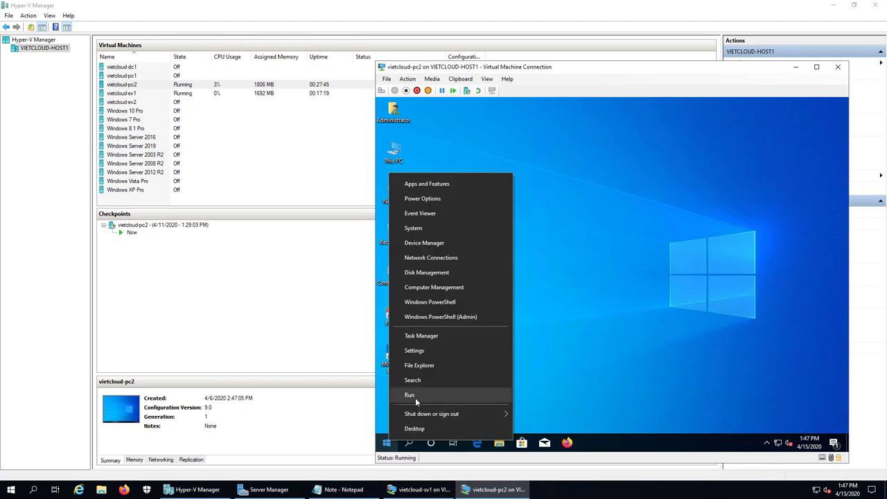
click(408, 395)
key(Return)
text(nslooku)
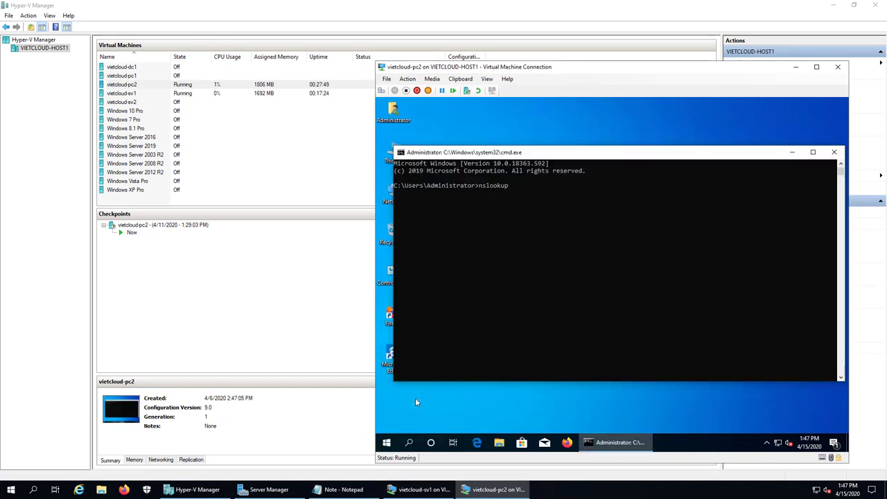
text(p)
key(Return)
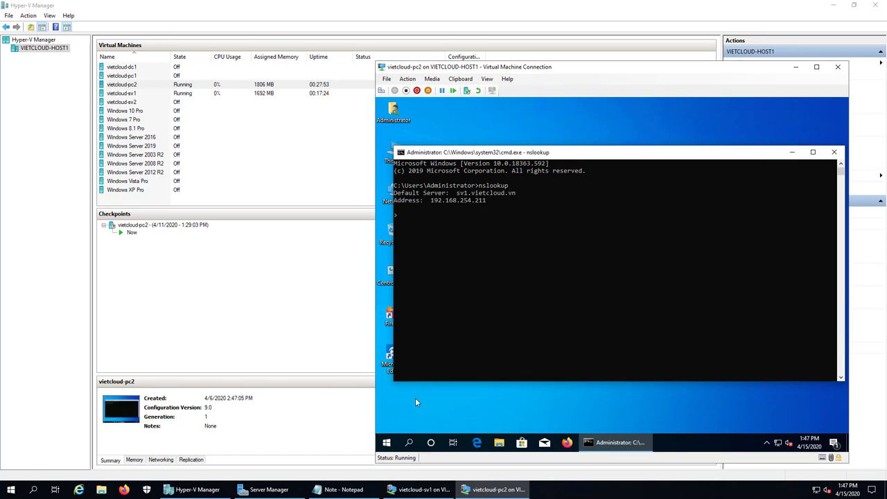
click(834, 153)
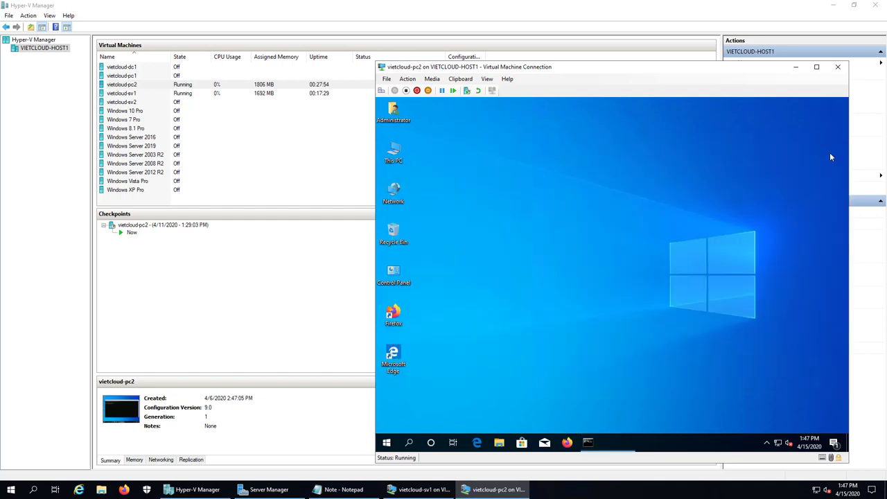
right_click(394, 154)
Change pc2's membership from workgroup to the vietcloud.vn domain.
click(424, 262)
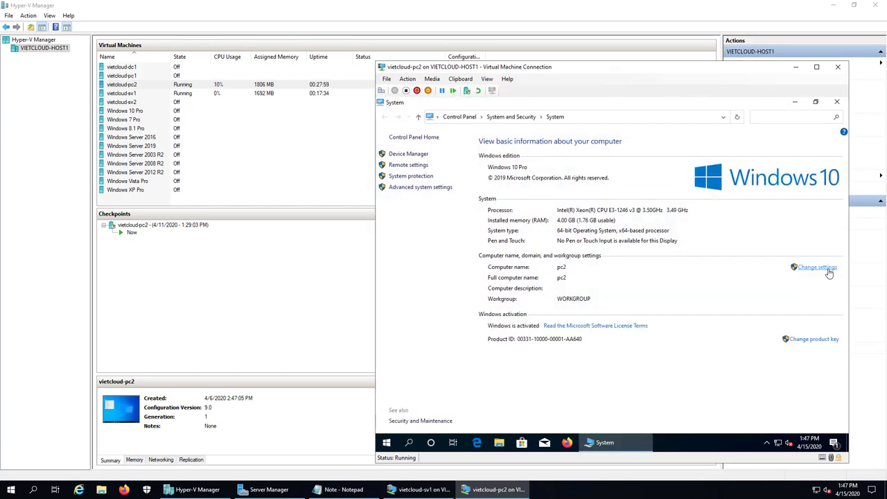
click(827, 270)
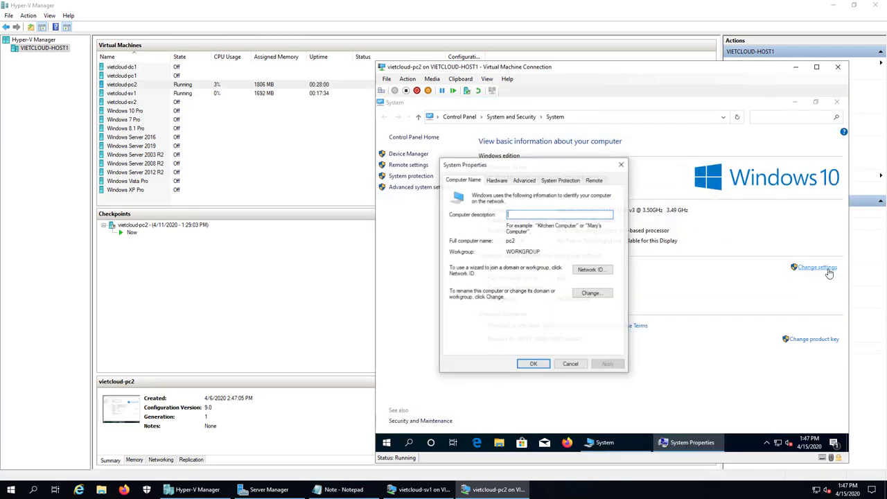
click(591, 293)
click(471, 289)
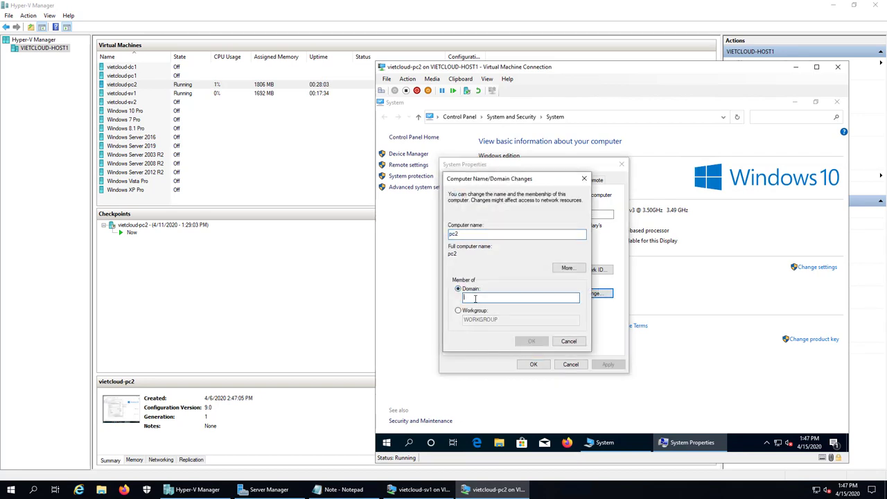
text(vietcloud.vn)
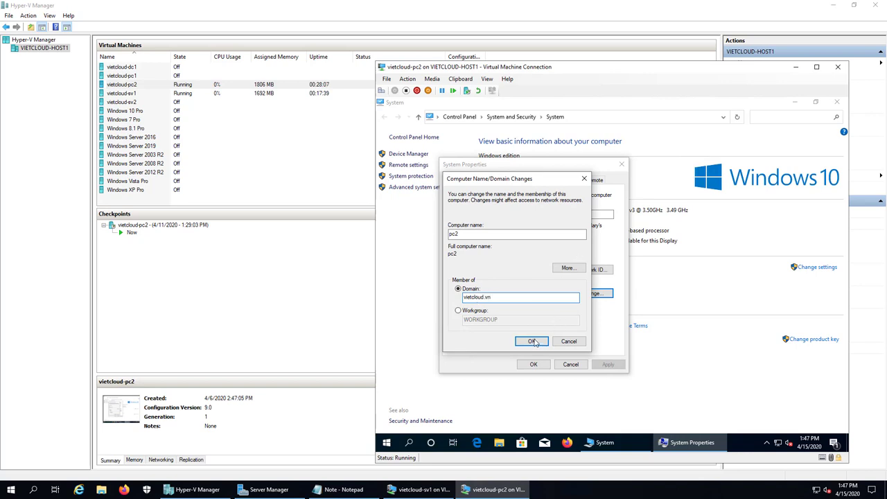
click(532, 341)
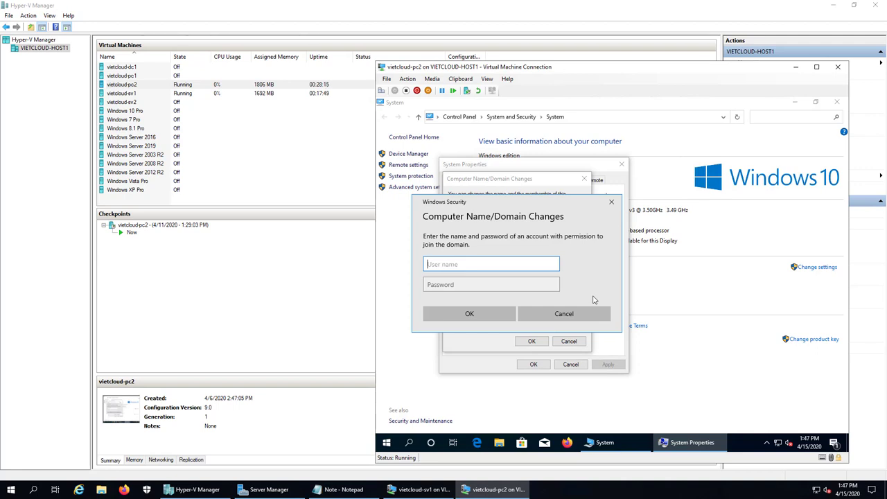
Authenticate with u1's credentials, acknowledge the welcome and restart notices, and restart pc2 now.
text(u1)
key(Tab)
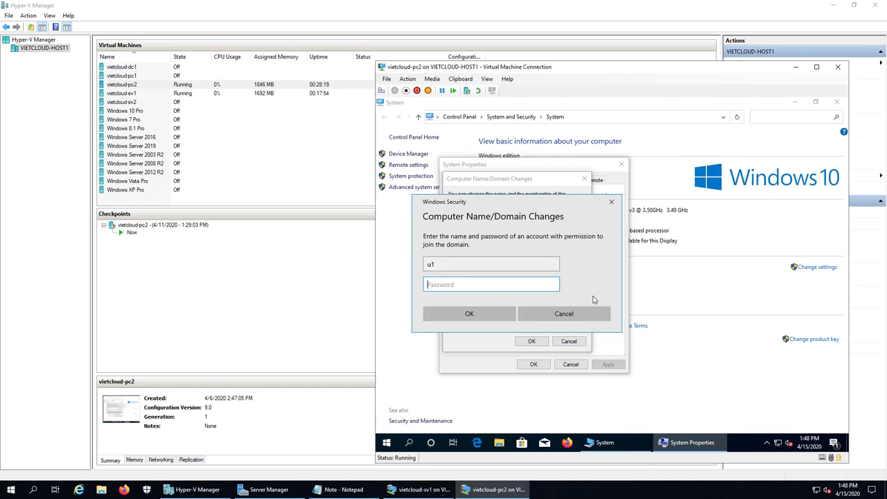
text(P)
click(505, 317)
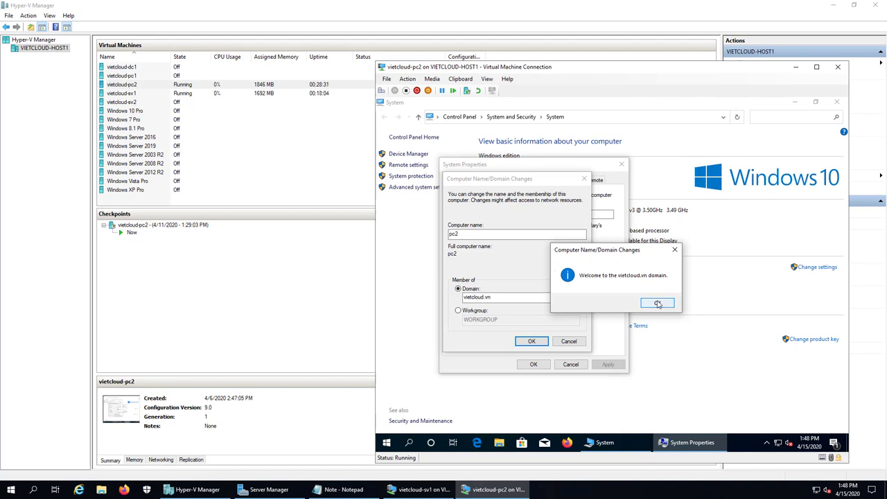
click(658, 303)
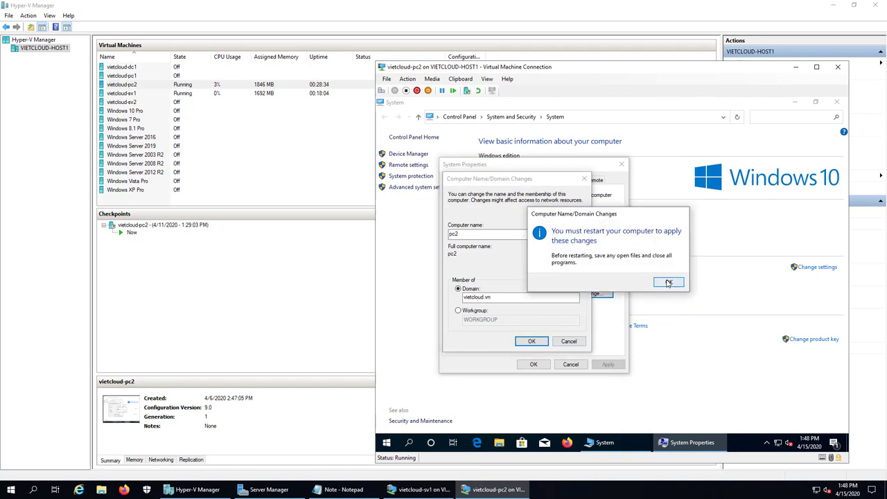
click(668, 283)
click(532, 365)
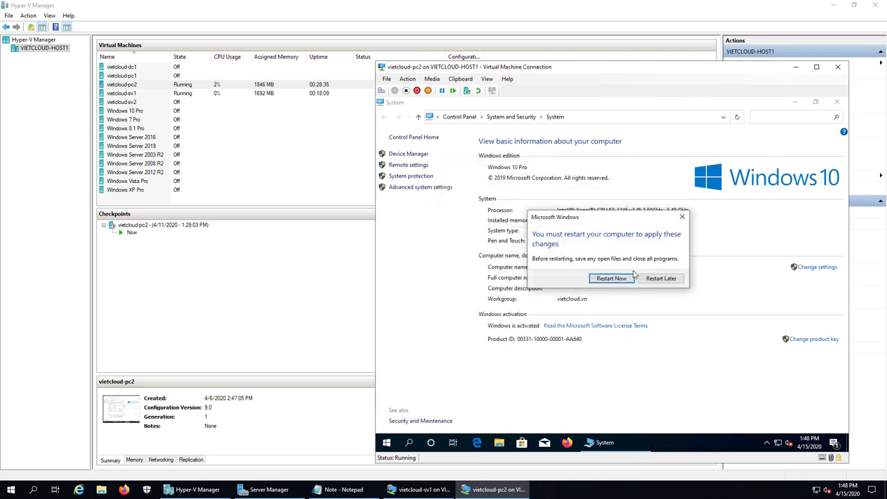
click(613, 278)
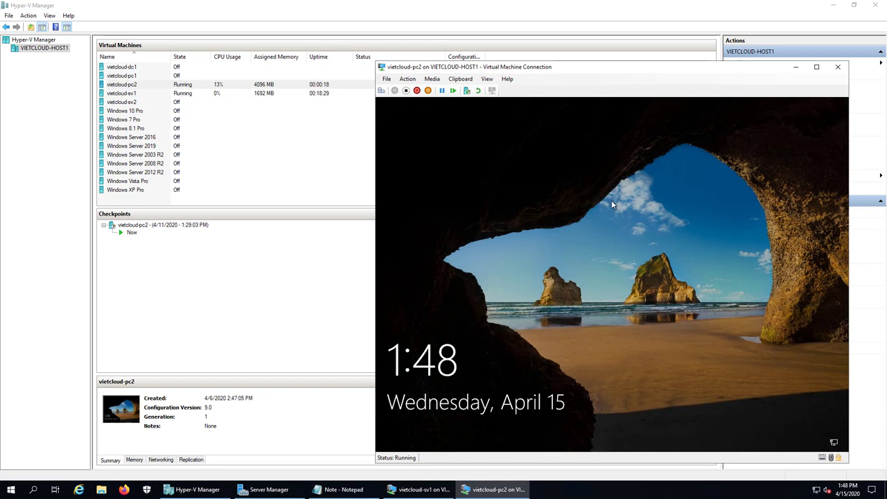
Log on to vietcloud-pc2 as Other user 'u1' with its password.
click(381, 90)
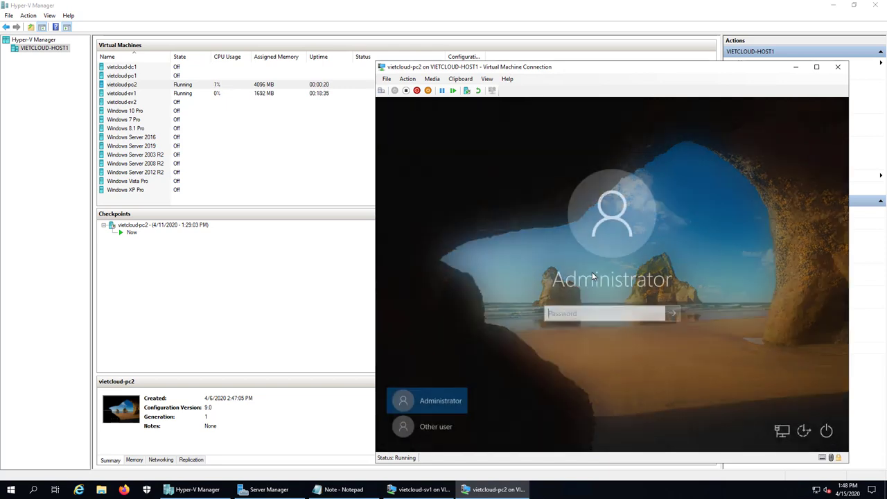
click(431, 426)
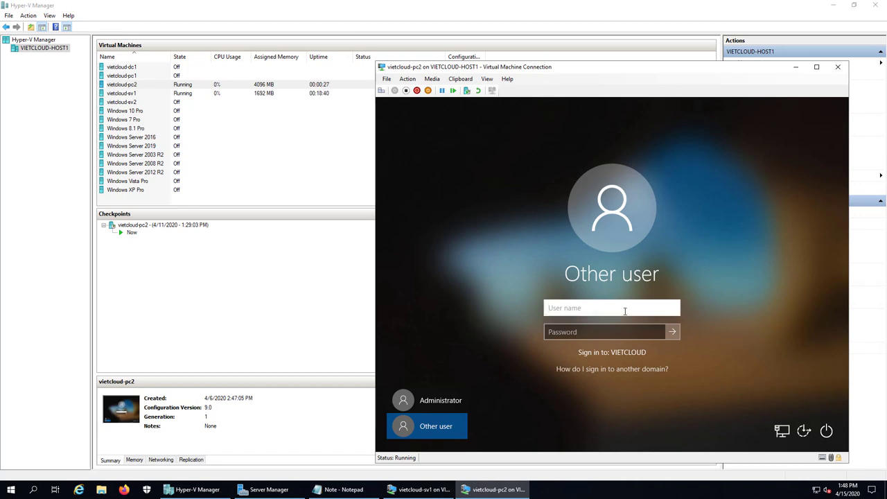
text(u1)
key(Tab)
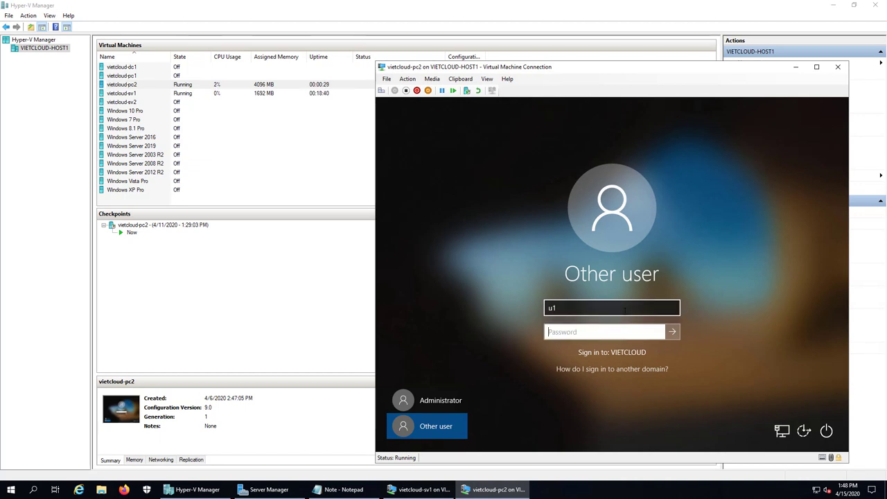
text(P@ssw0rd)
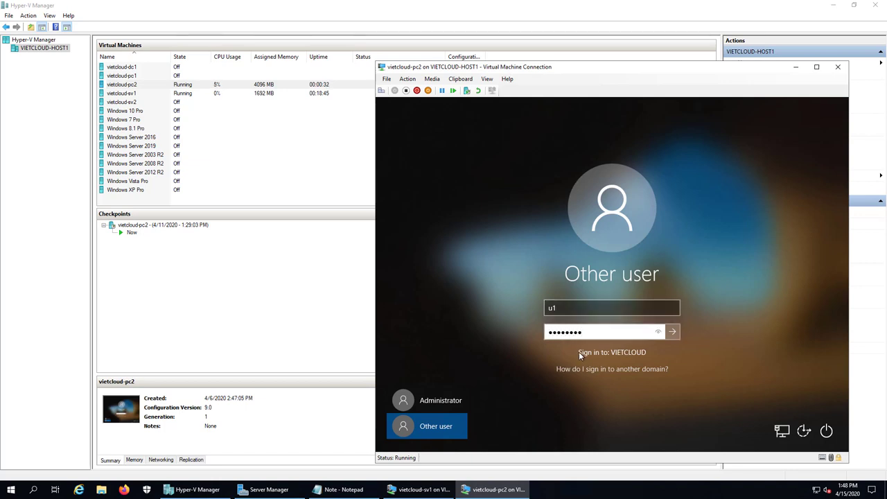
click(675, 333)
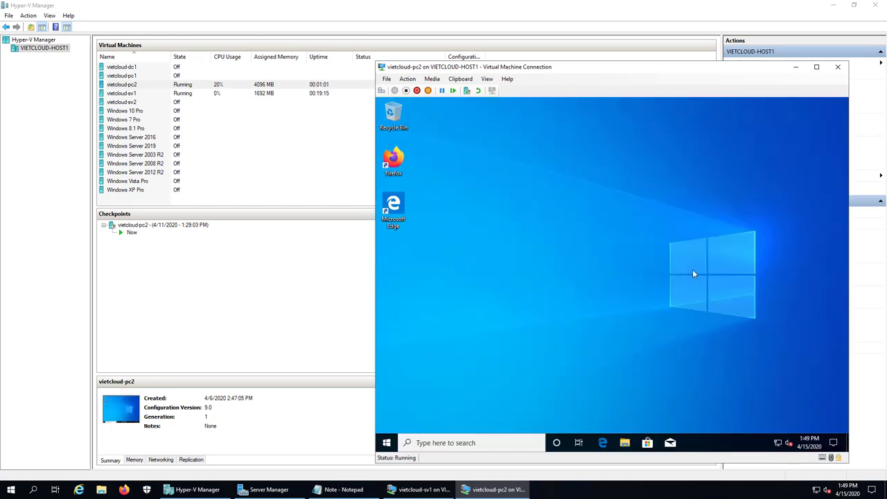
Sign u1 out of pc2 from the Start button's quick menu.
click(389, 444)
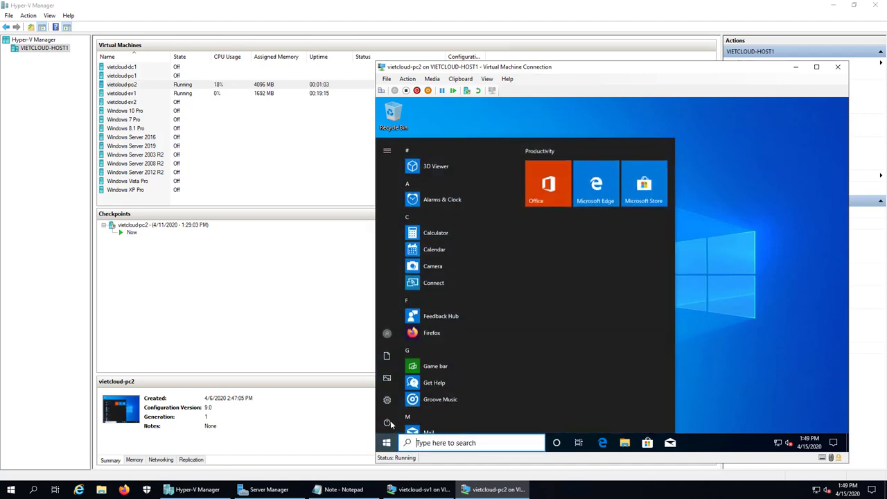
mouse_move(391, 172)
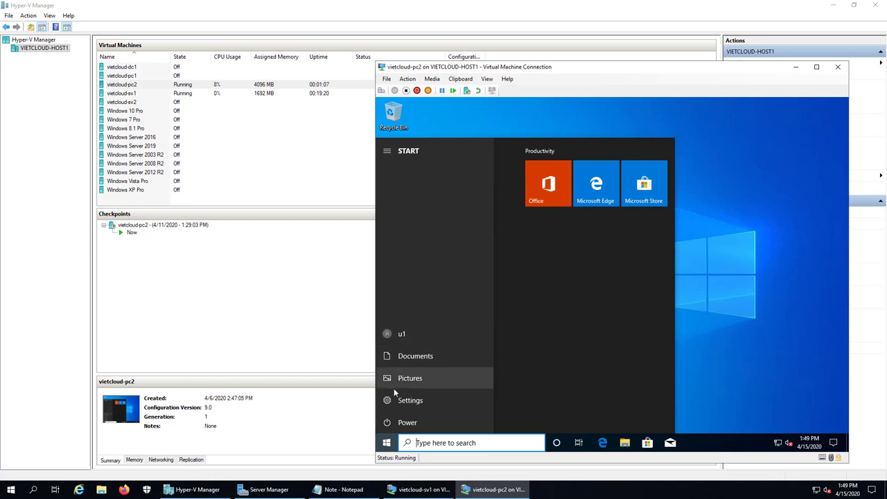
right_click(390, 447)
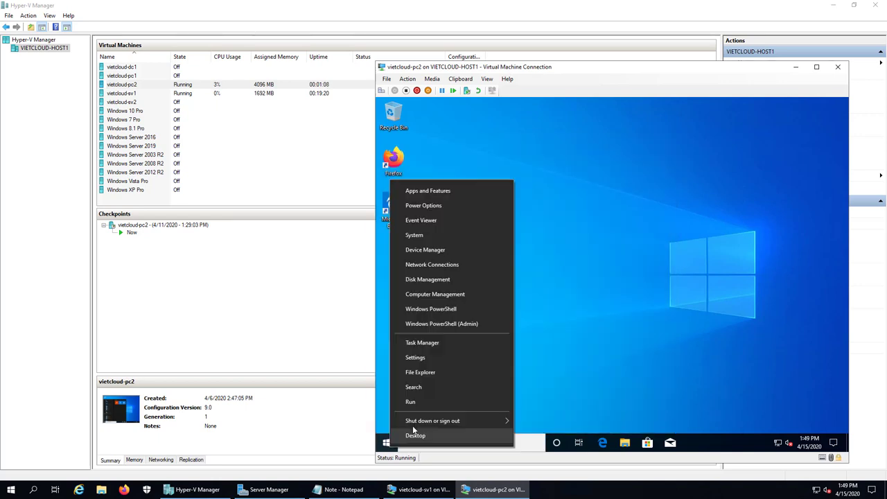
mouse_move(459, 421)
click(564, 389)
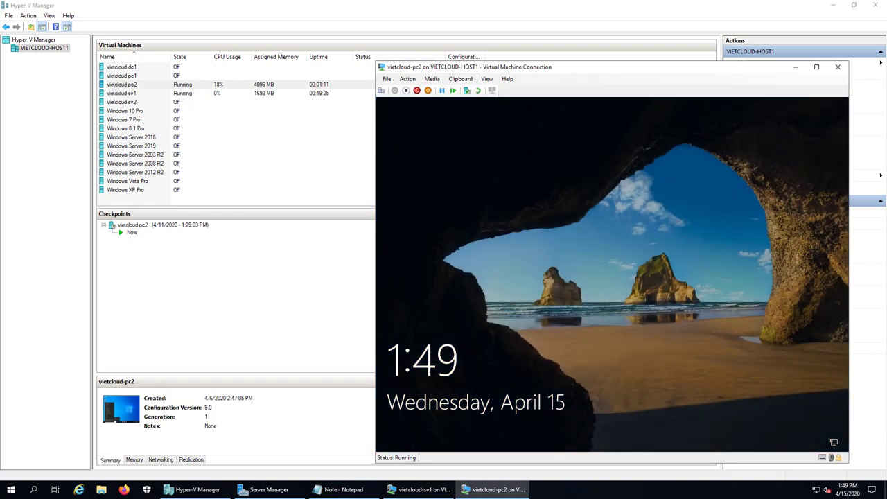
Sign in as Other user 'u2' with its account password.
click(467, 195)
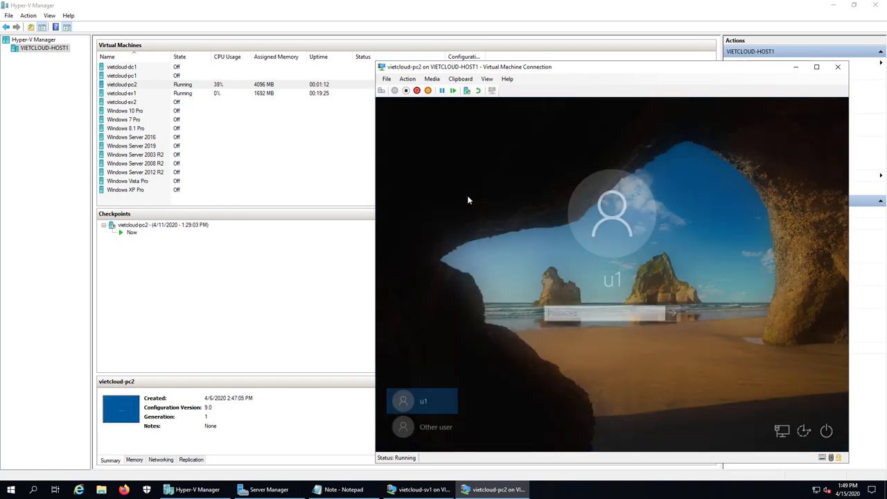
click(433, 427)
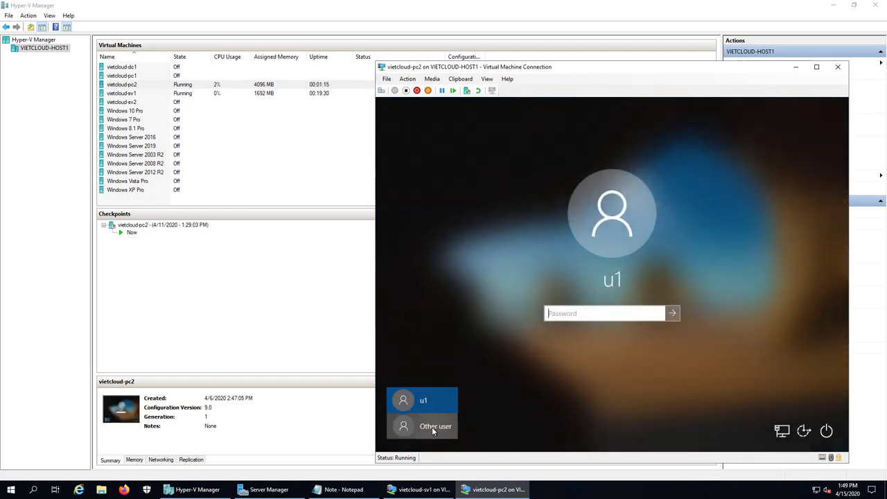
text(u2)
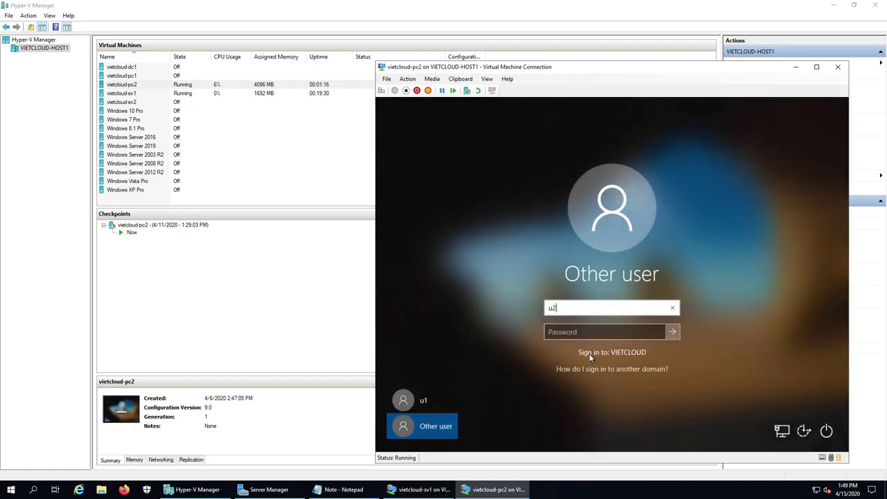
key(Tab)
text(abc@123)
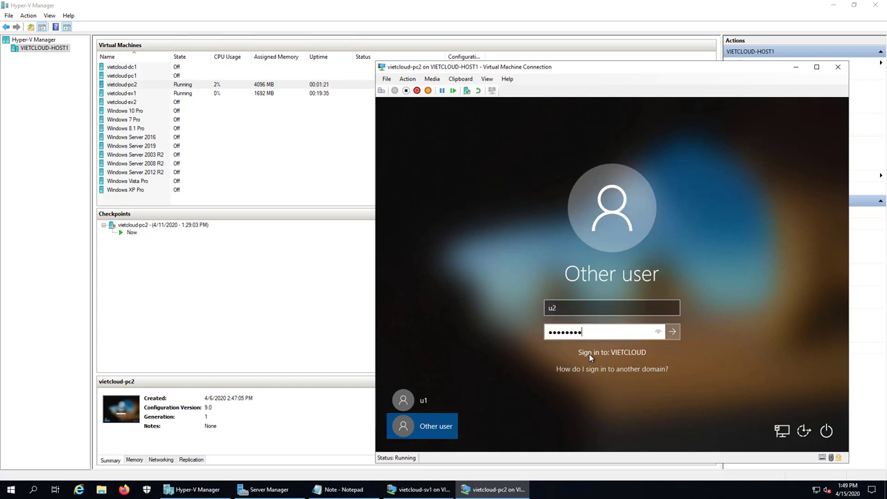
key(Return)
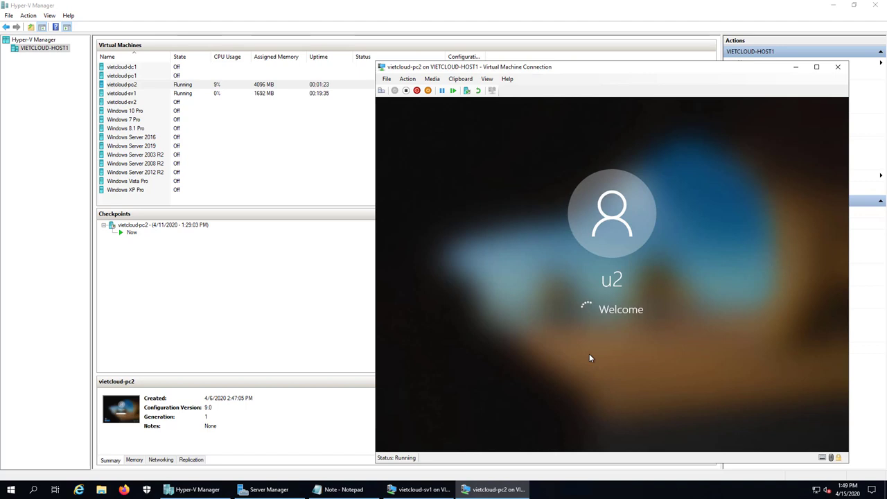
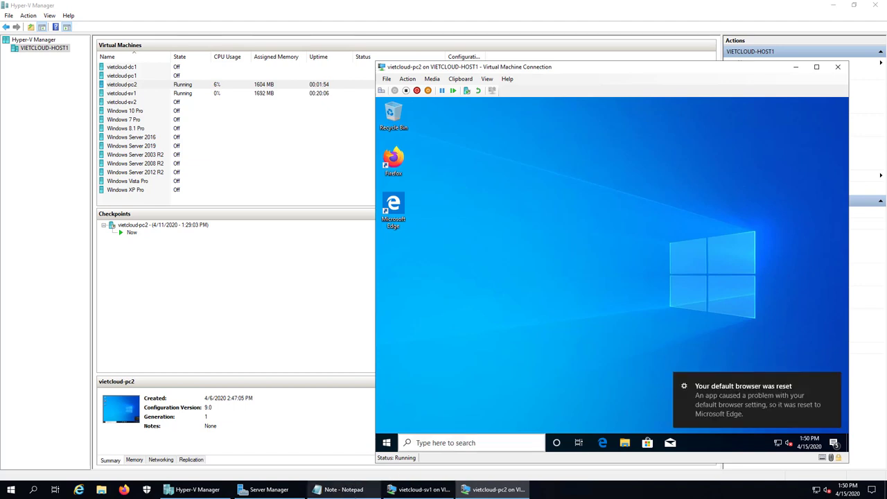
Add '4. Cau hinh Password Policy' to the Notepad task list, then switch to the vietcloud-sv1 VM.
click(340, 489)
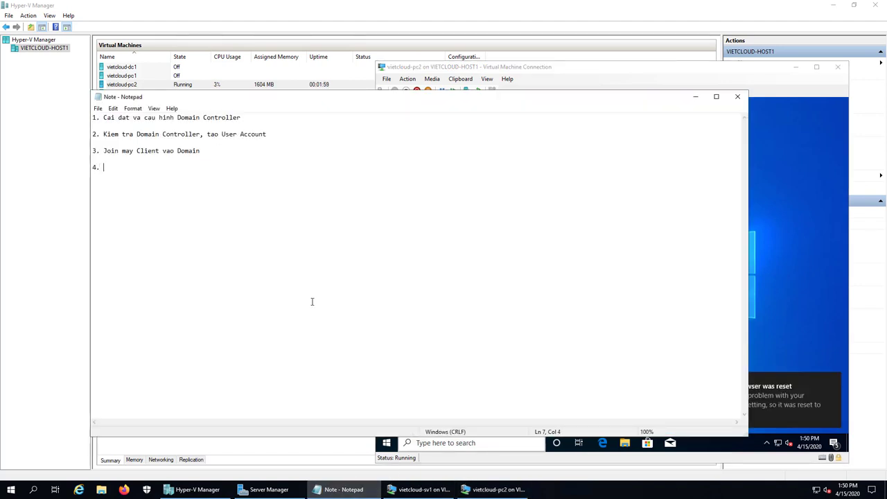
text(Cau hinh )
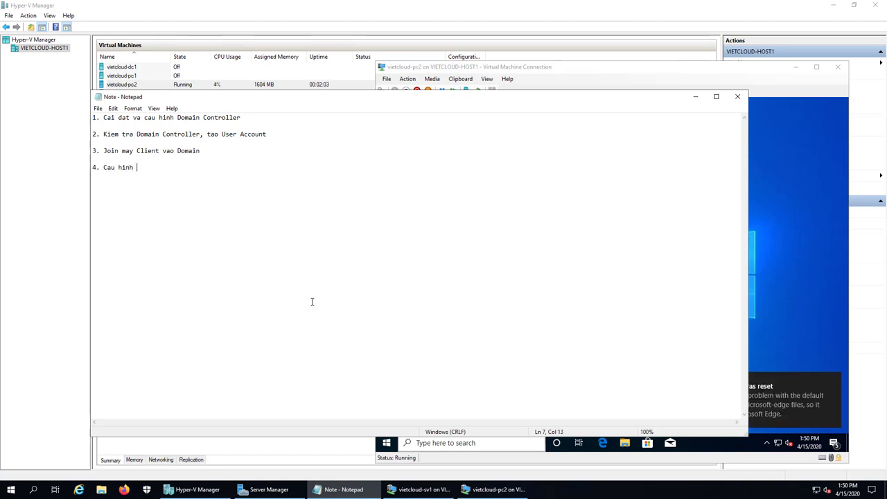
text(Password Polyci)
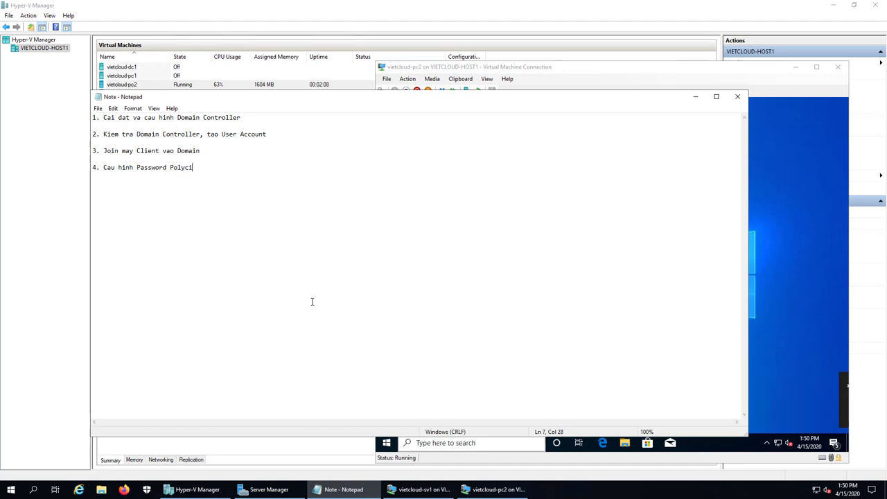
key(BackSpace)
key(BackSpace)
text(icy)
key(Return)
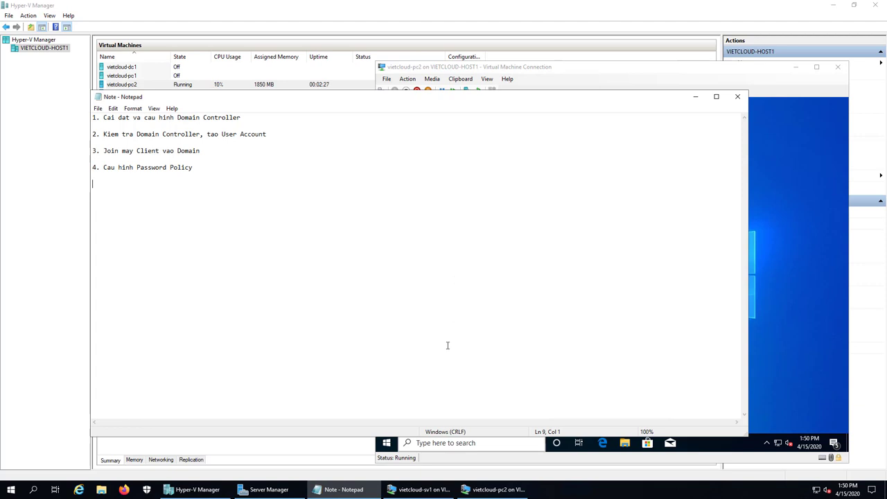
click(415, 491)
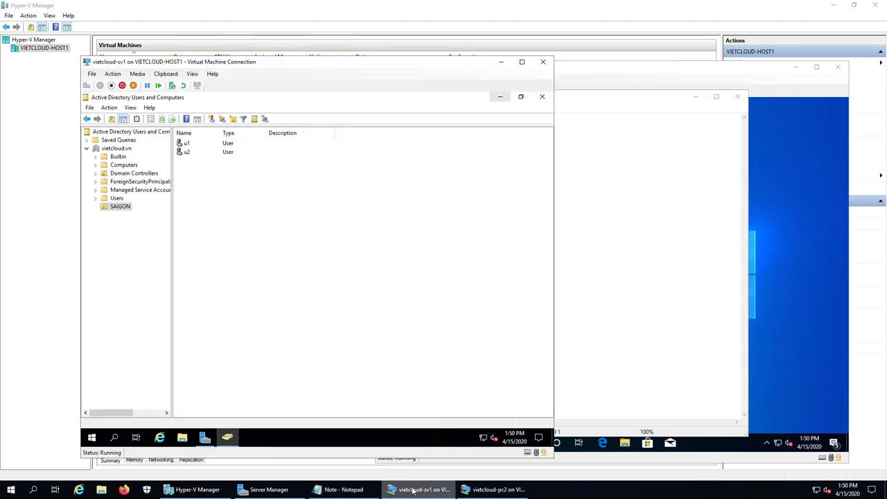
Close Active Directory Users and Computers and launch Group Policy Management from Server Manager's Tools menu.
click(697, 243)
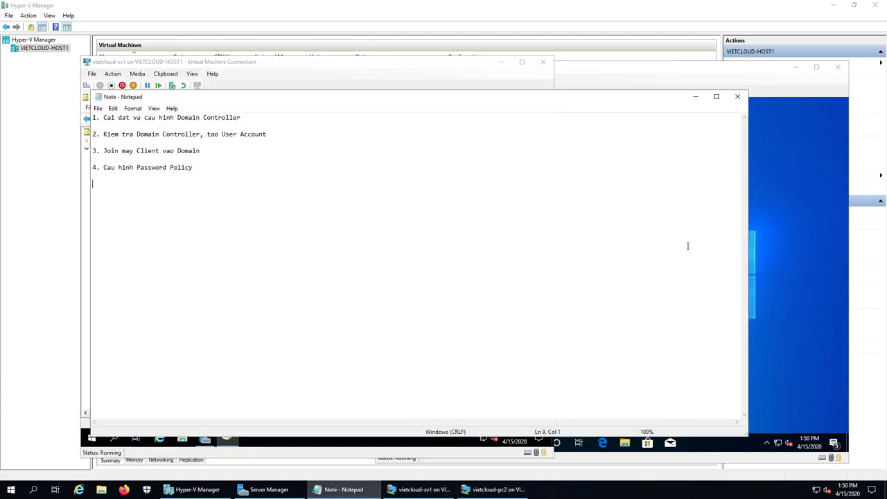
click(430, 491)
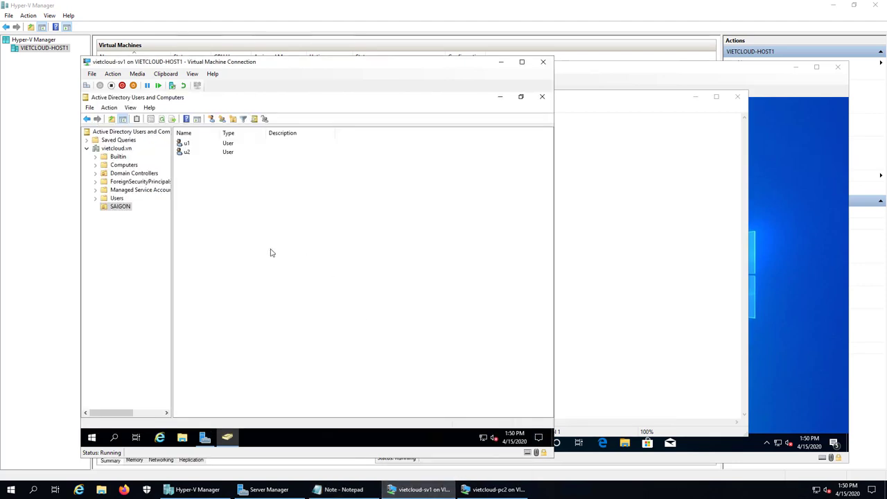
click(543, 98)
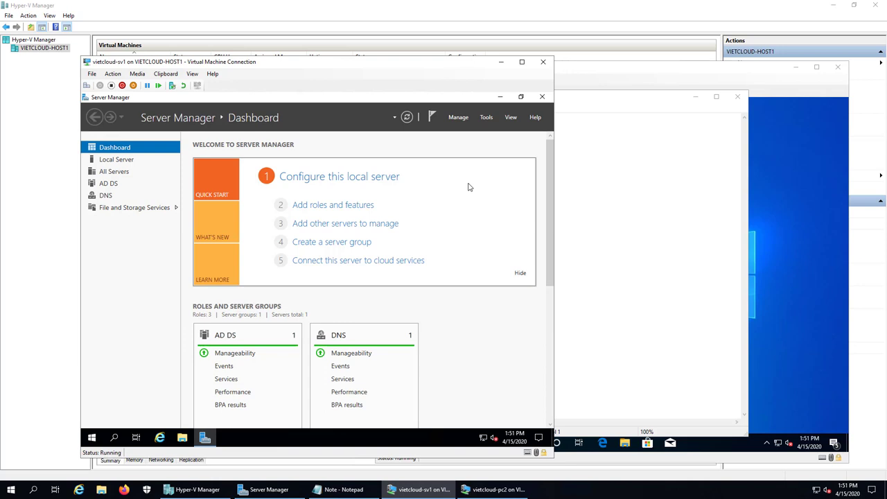
click(489, 118)
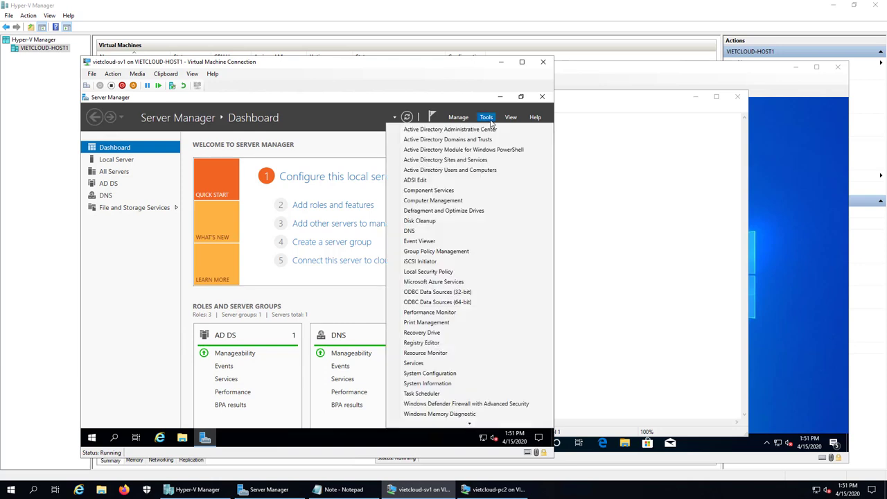
click(474, 256)
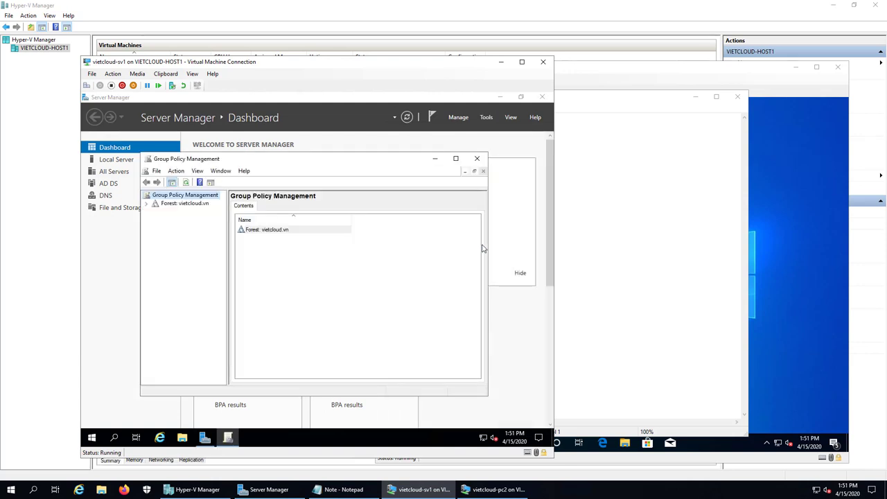
Expand the vietcloud.vn forest and domain and open the Default Domain Policy for editing.
click(455, 158)
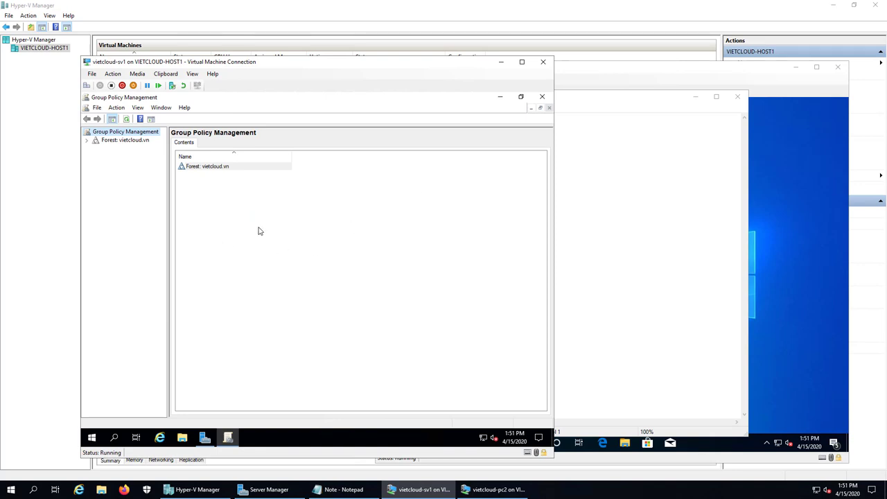
double_click(122, 142)
double_click(125, 149)
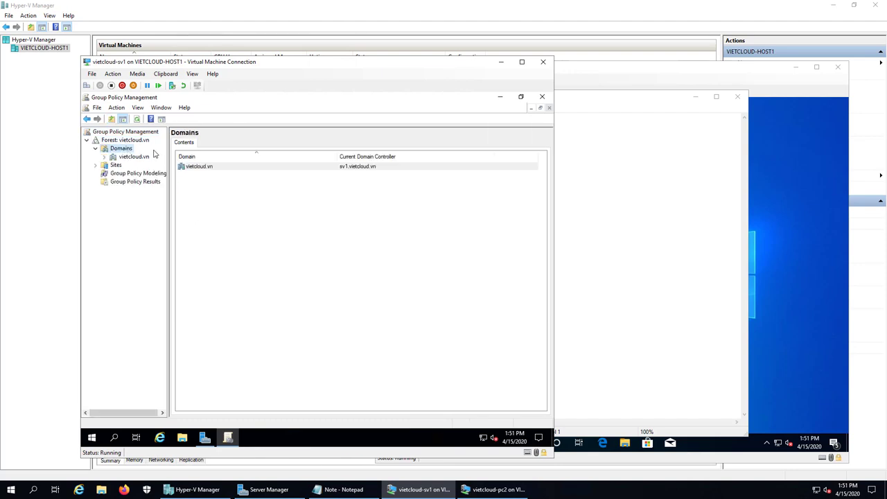
double_click(134, 157)
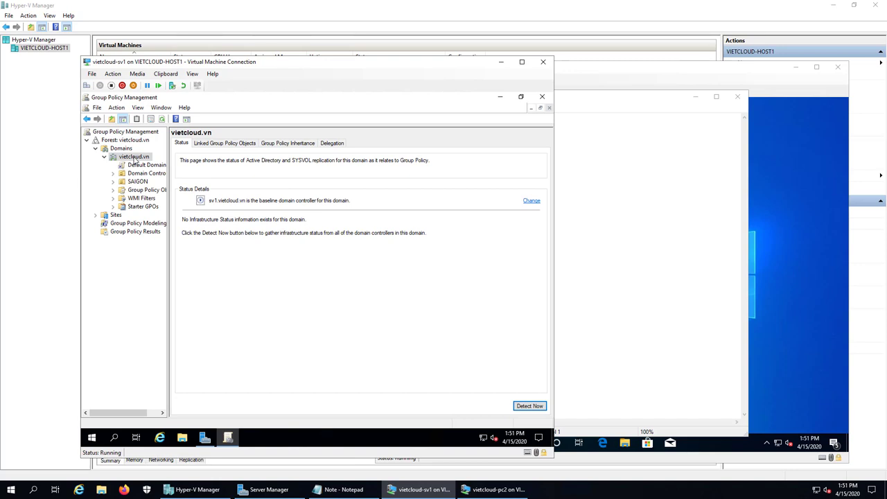
click(142, 165)
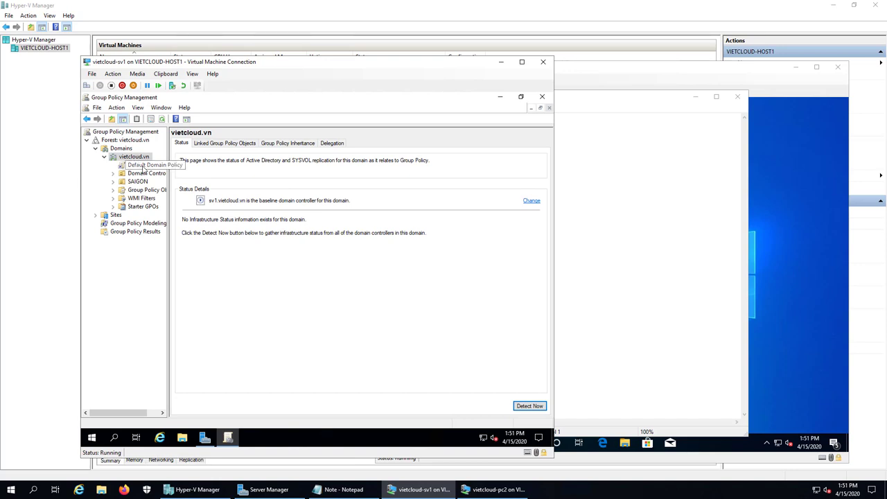
click(378, 286)
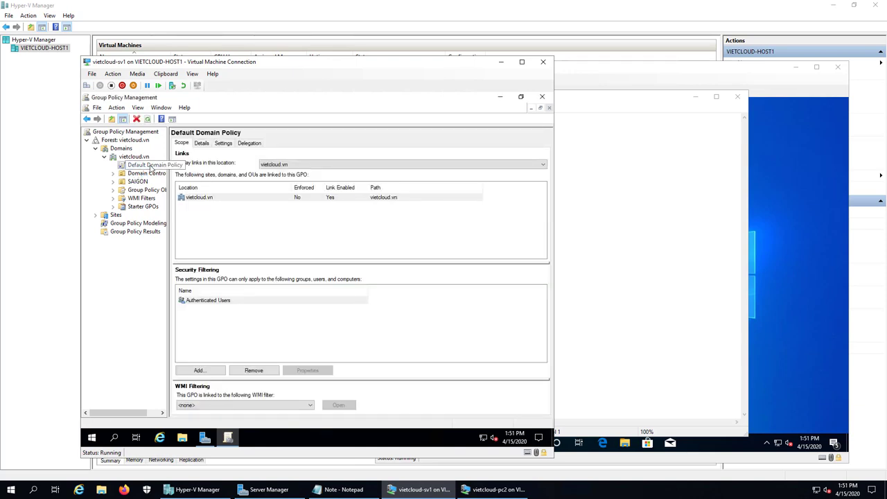
right_click(152, 168)
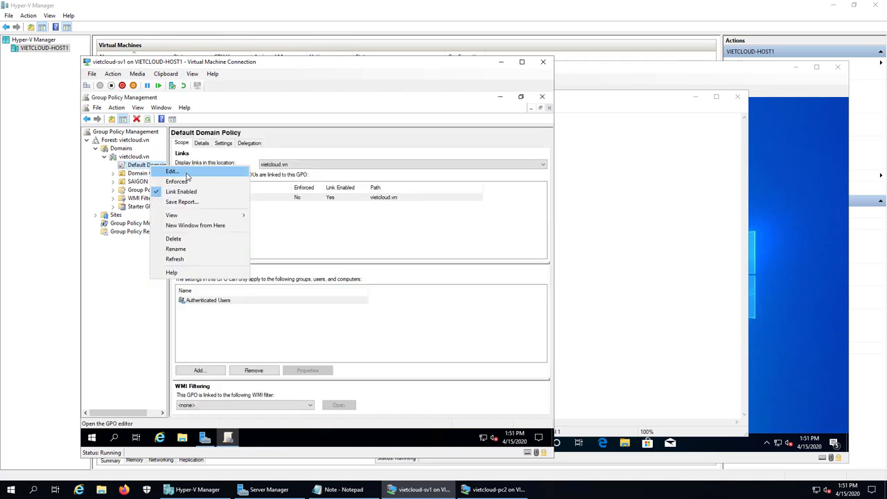
click(177, 172)
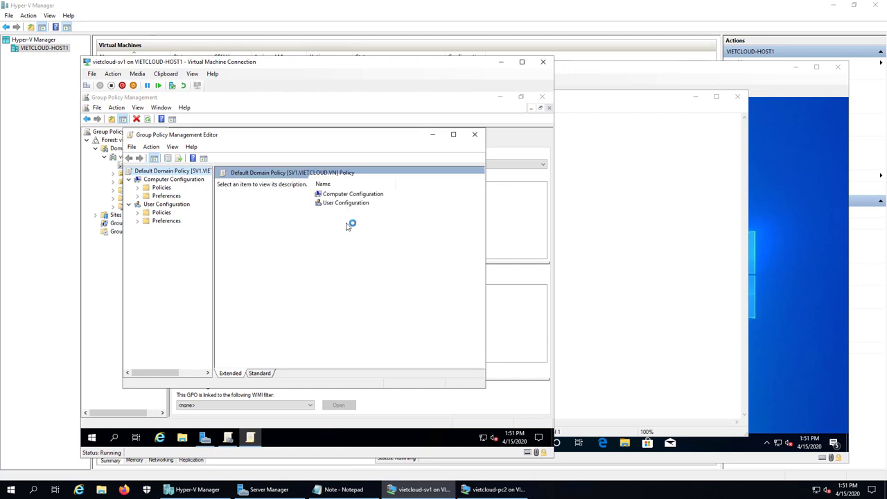
Navigate Computer Configuration > Policies > Windows Settings > Security Settings to Account Policies.
click(453, 134)
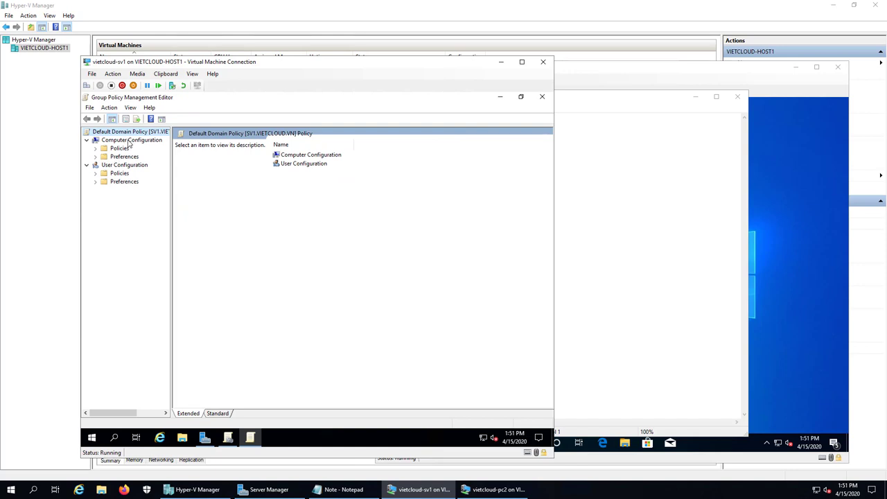
double_click(119, 148)
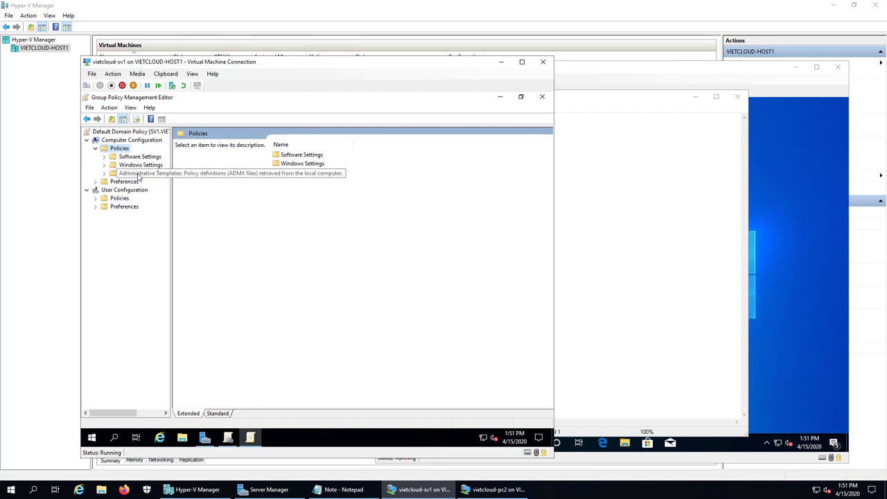
click(142, 173)
double_click(138, 166)
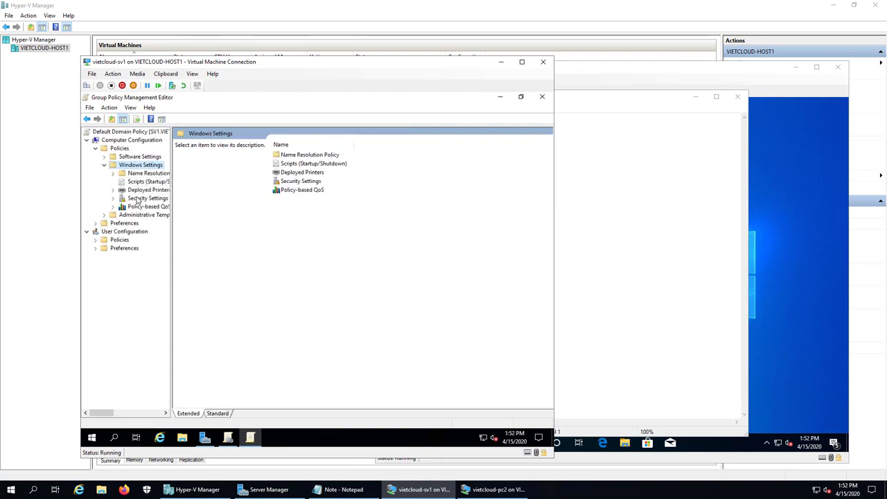
double_click(141, 198)
click(158, 206)
double_click(159, 208)
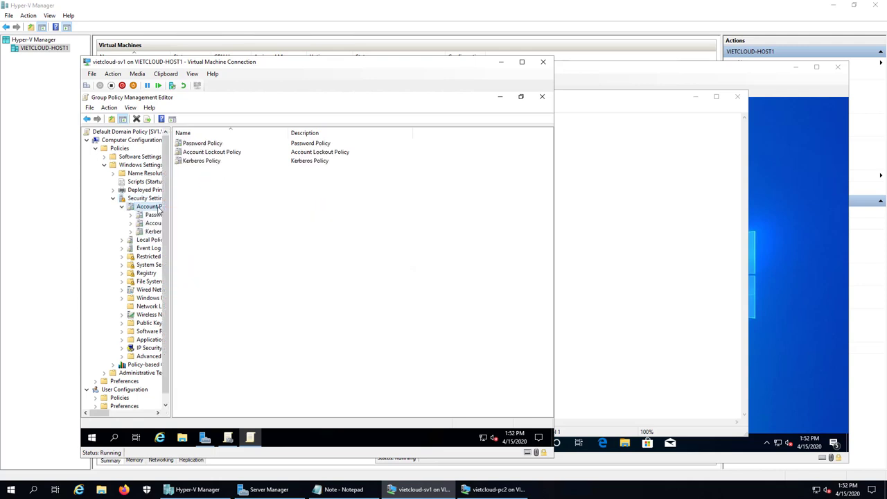
Set the Minimum password length policy to 3 characters.
click(156, 215)
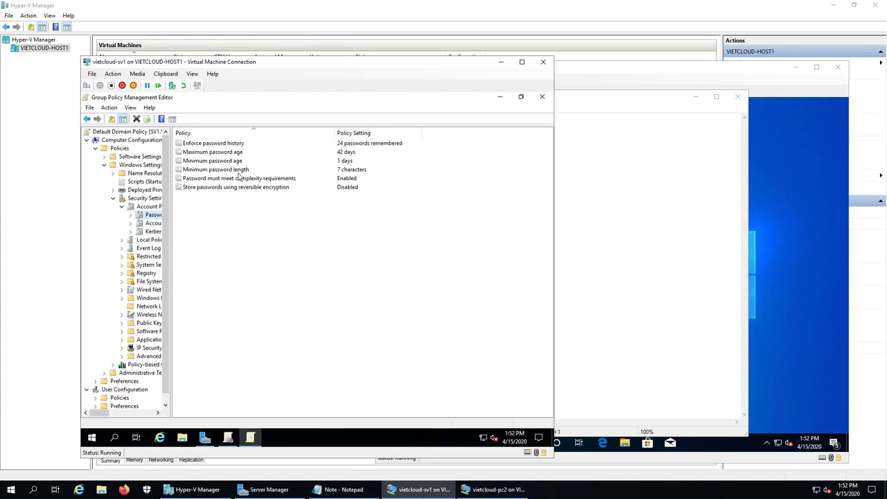
double_click(237, 170)
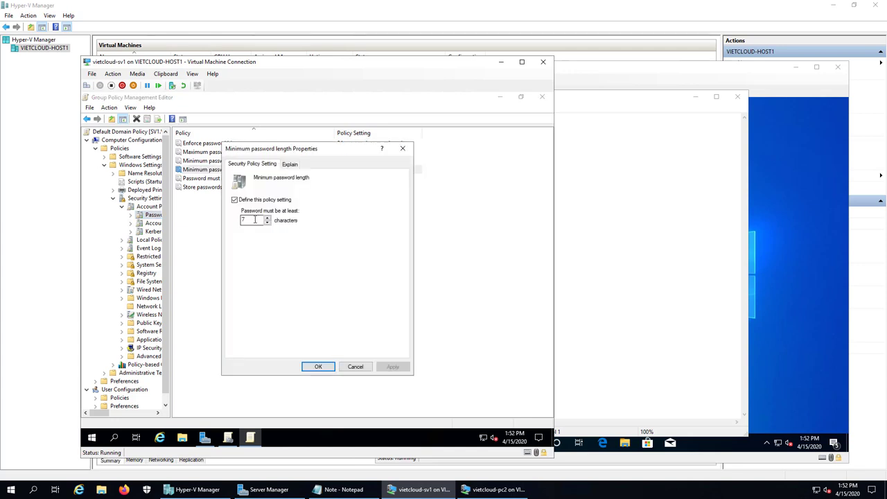
double_click(254, 220)
text(3)
click(319, 367)
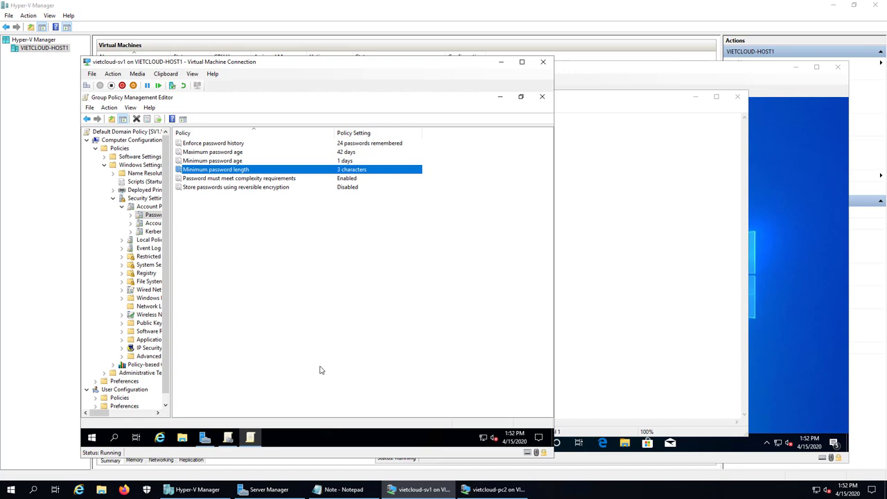
Disable 'Password must meet complexity requirements', review both settings, and close the editor.
double_click(227, 180)
click(254, 222)
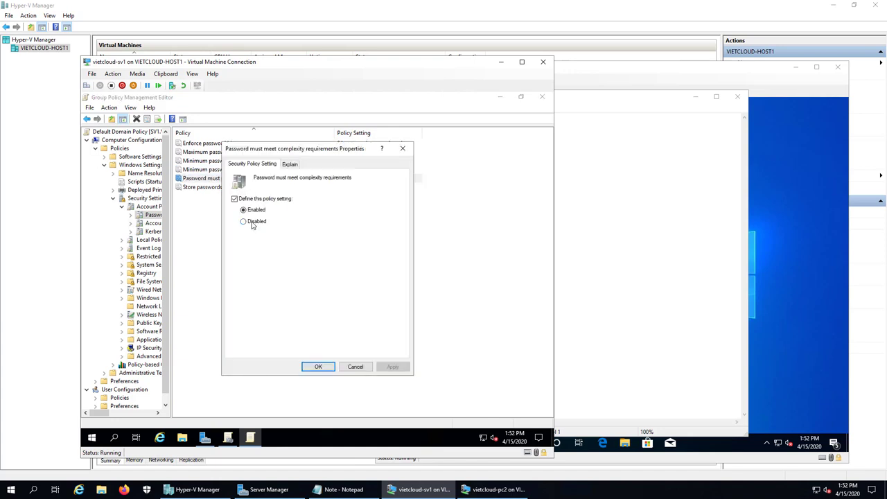
click(333, 368)
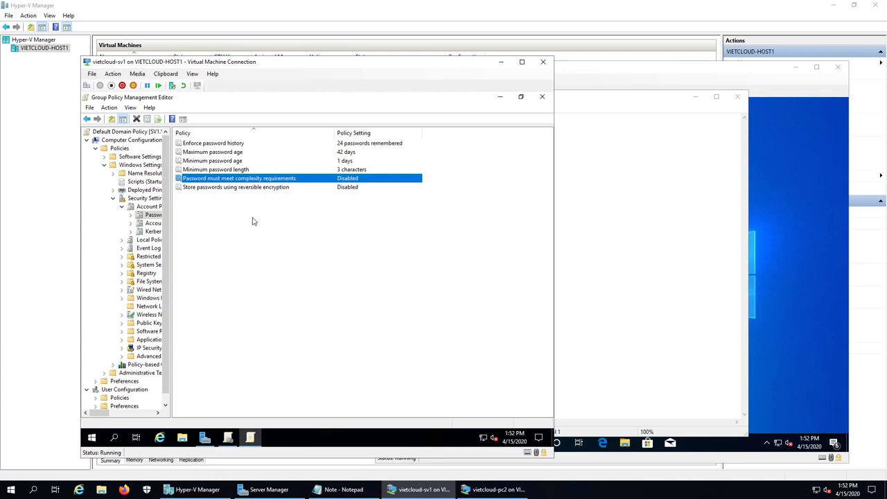
click(216, 170)
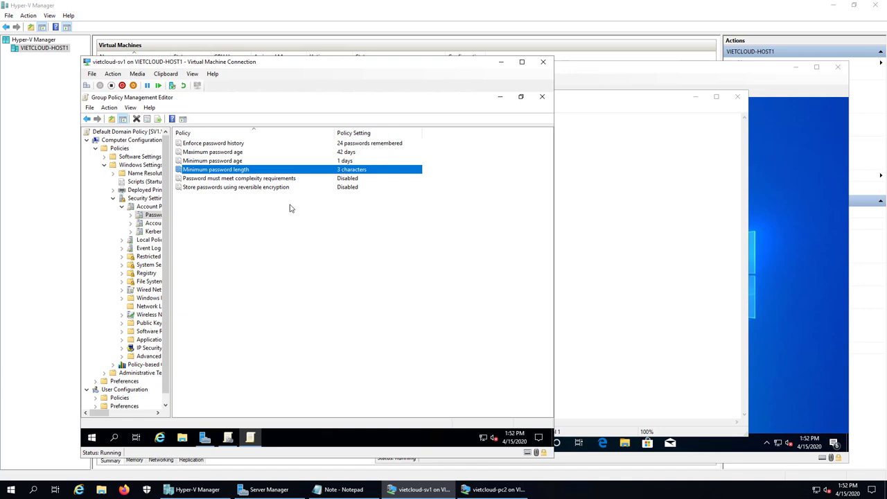
click(240, 179)
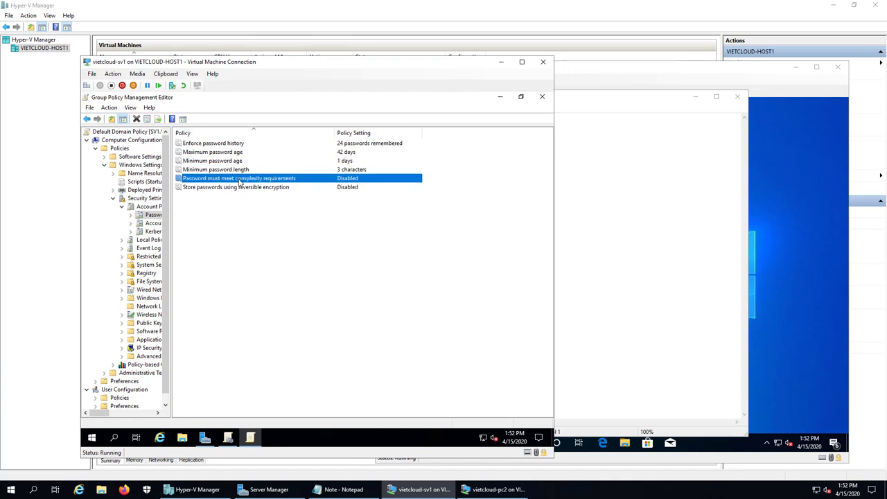
click(544, 97)
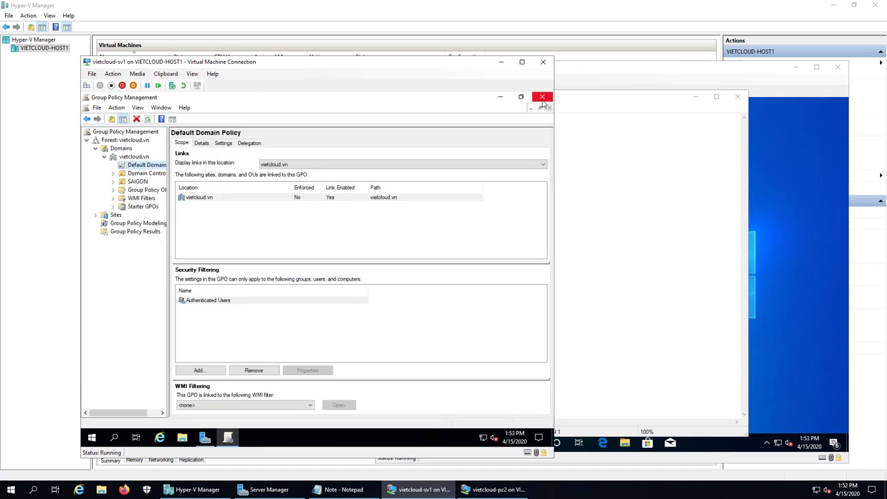
Close Group Policy Management and open a Command Prompt via Run with cmd.
click(542, 98)
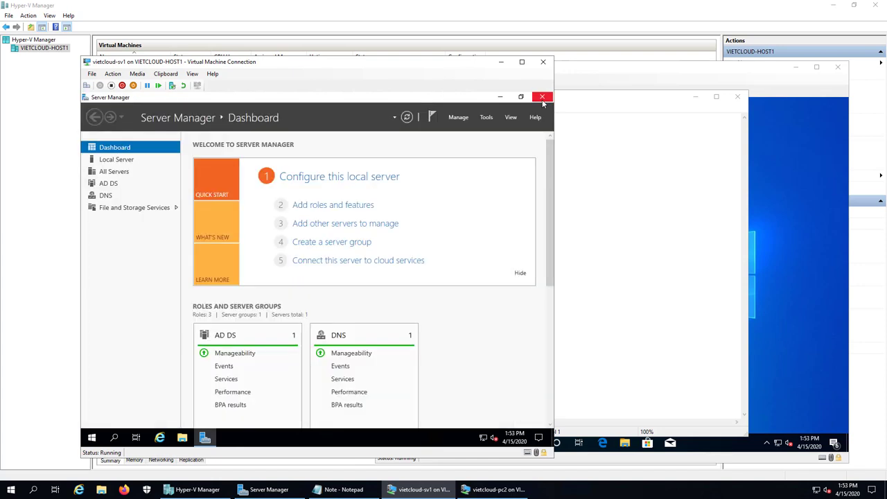
right_click(91, 437)
click(109, 393)
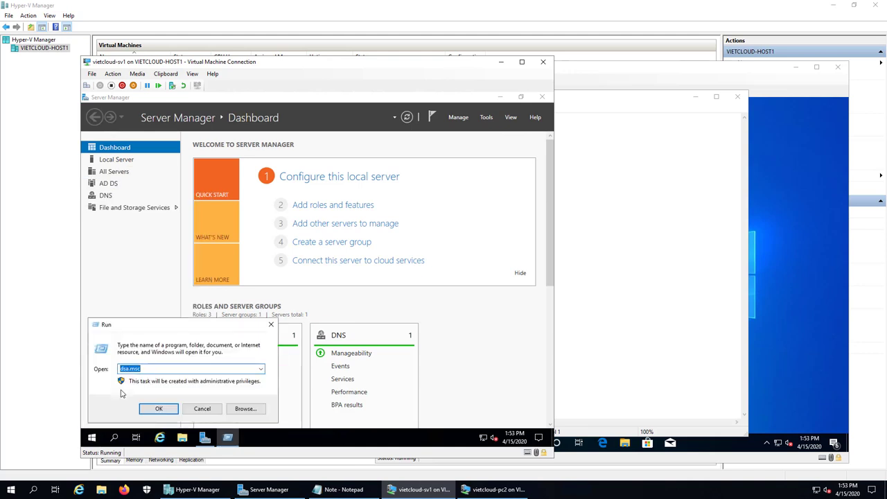
text(cmd)
key(Return)
Run gpupdate /force to refresh Group Policy, then close the Command Prompt.
text(gpupdate /force)
key(Return)
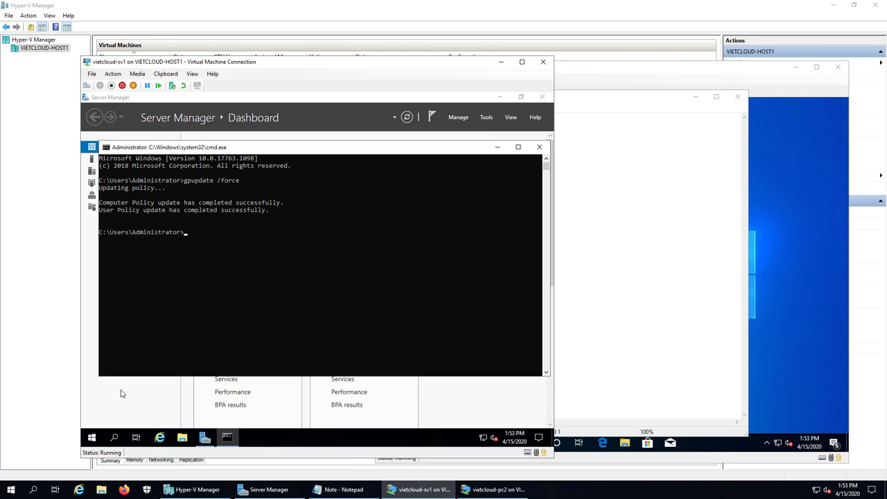
click(371, 285)
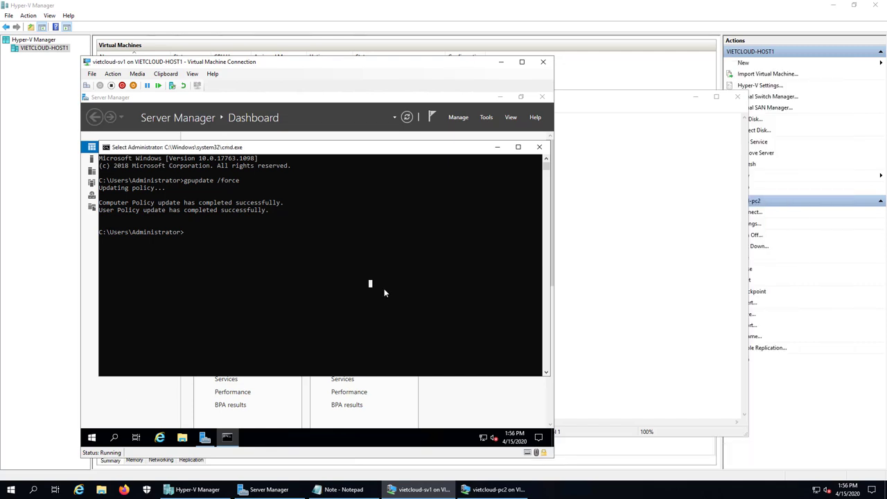
click(539, 147)
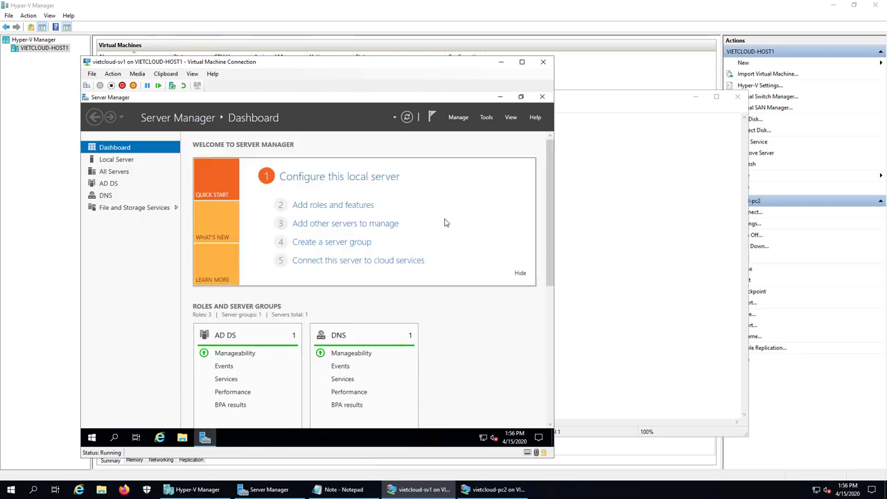
Open Active Directory Users and Computers and start a password reset for user u1 in SAIGON.
click(487, 118)
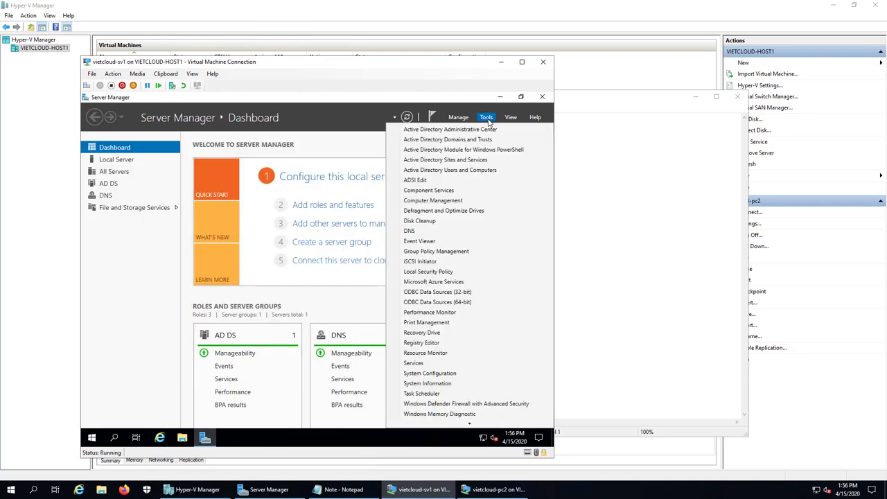
click(469, 170)
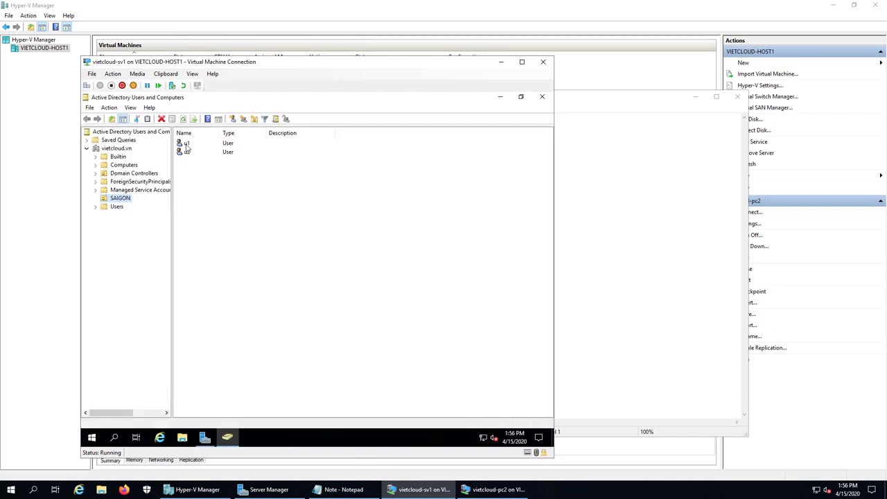
click(186, 143)
right_click(185, 144)
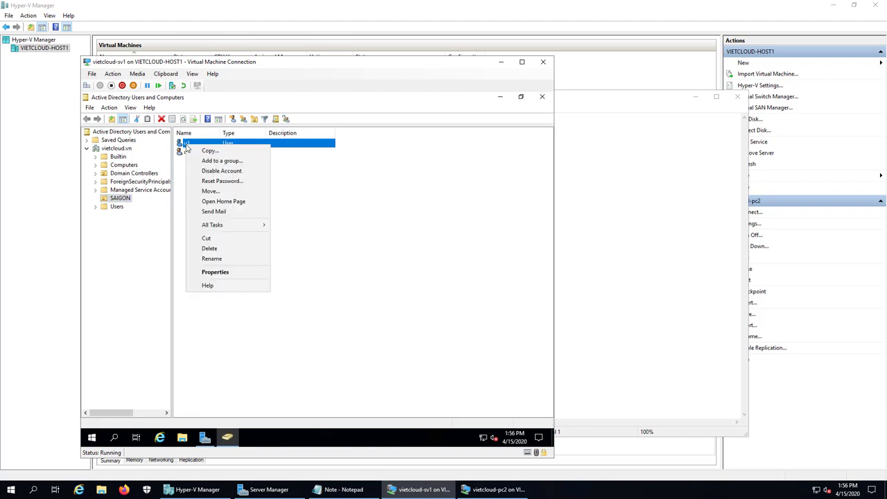
click(237, 181)
Enter and confirm u1's new password, acknowledge the confirmation, and switch to the client VM.
text(123)
key(Tab)
text(123)
click(343, 307)
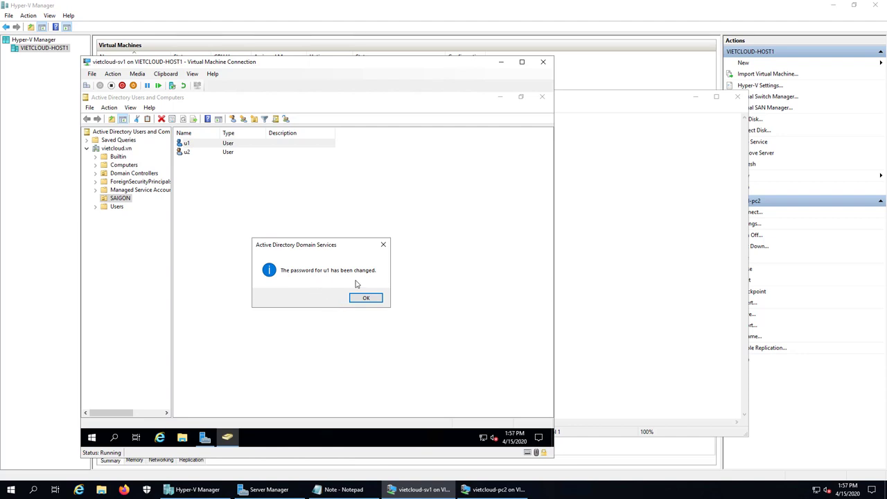
click(366, 297)
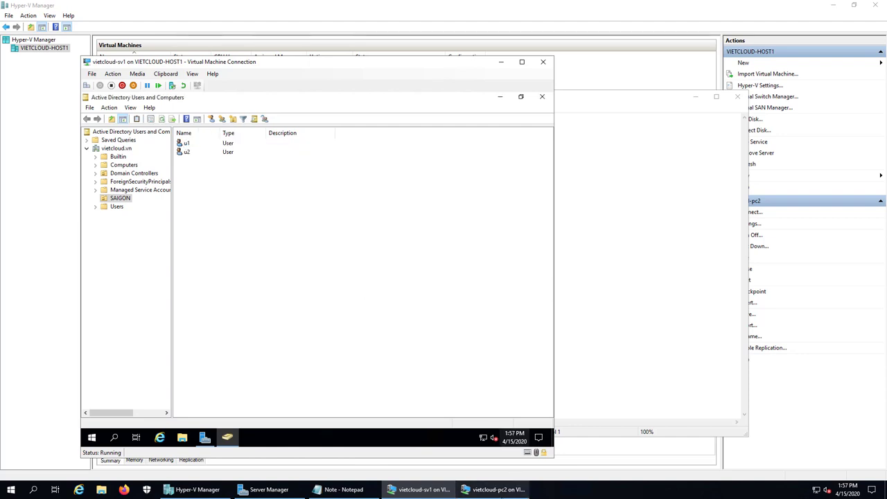
click(494, 489)
Sign out of the Windows 10 client vietcloud-pc2 from the Start quick links menu.
click(616, 319)
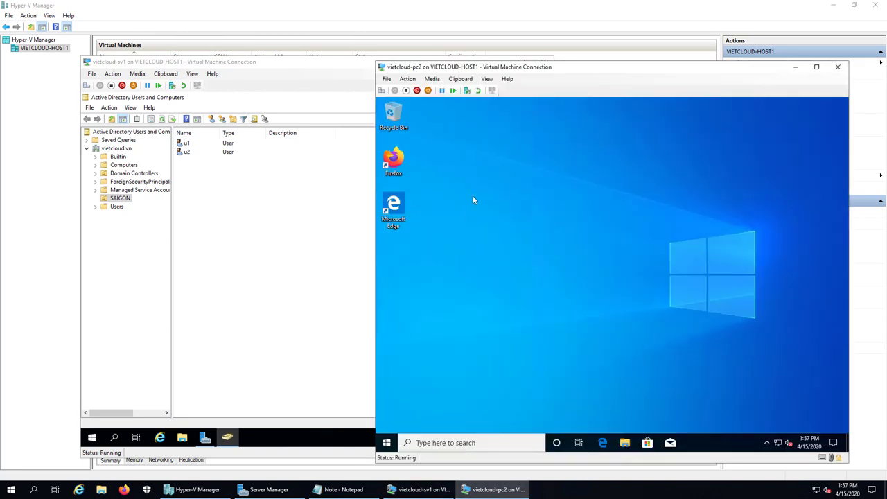
right_click(388, 443)
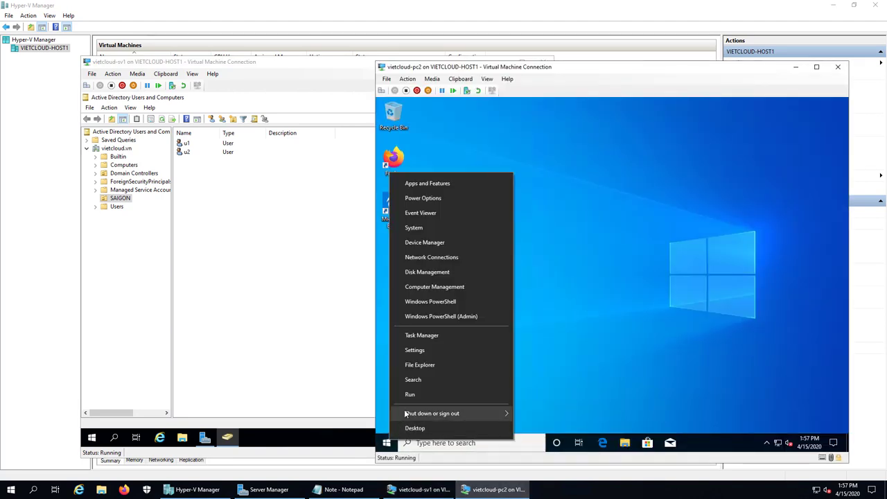
mouse_move(485, 413)
click(537, 382)
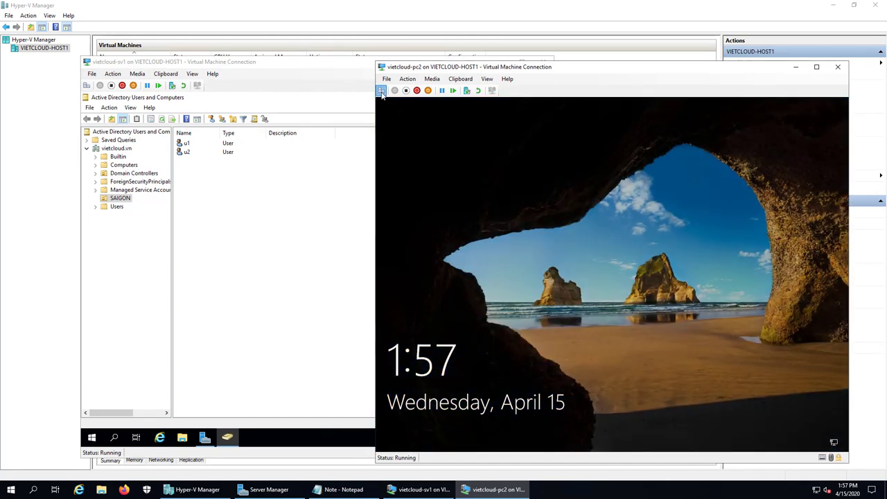
Sign back in as u1 using the newly reset password.
click(554, 279)
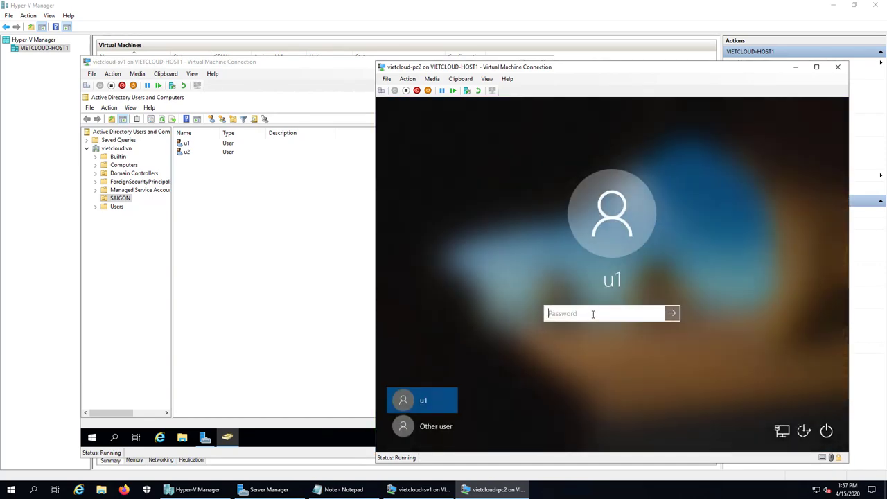
text(123456)
key(Return)
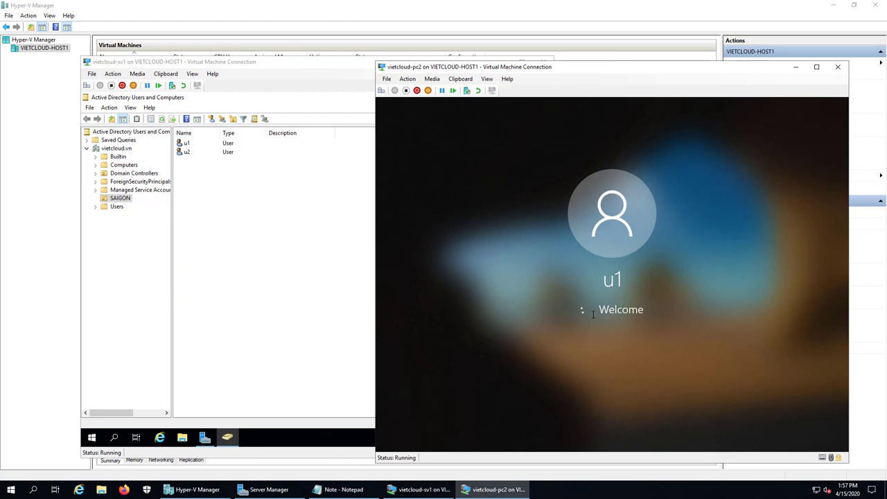